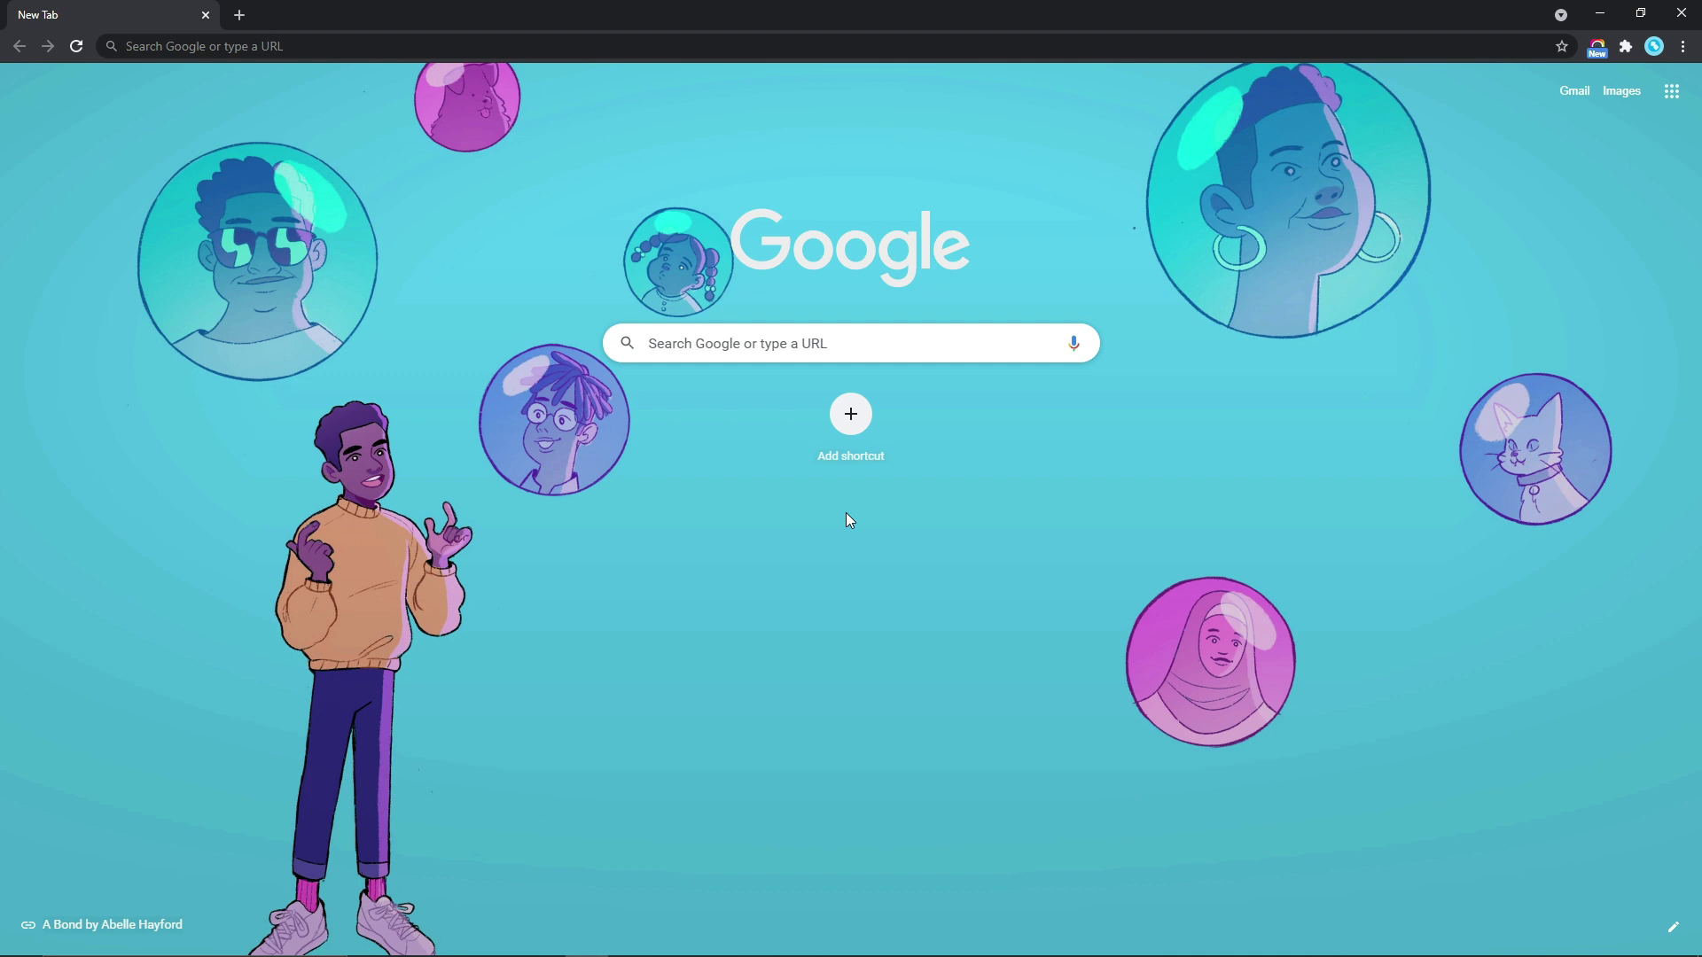
Go to Namecheap.com in the browser
left_click(830, 333)
type("Name")
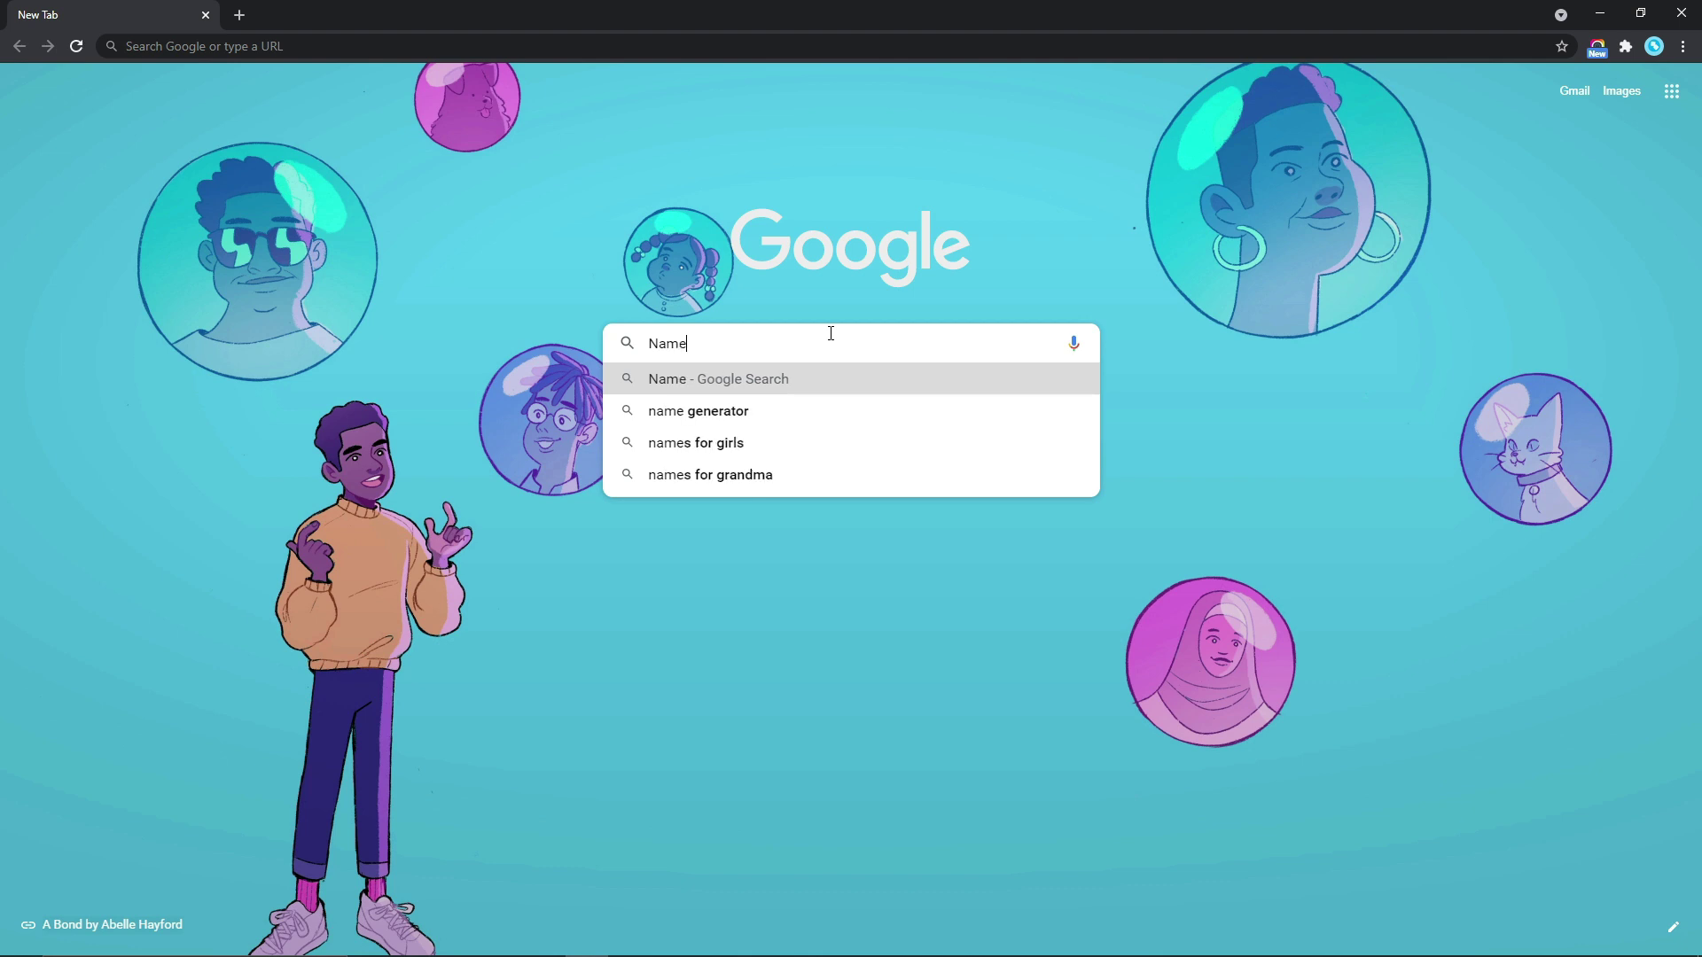
type("cheap.com")
key("Return")
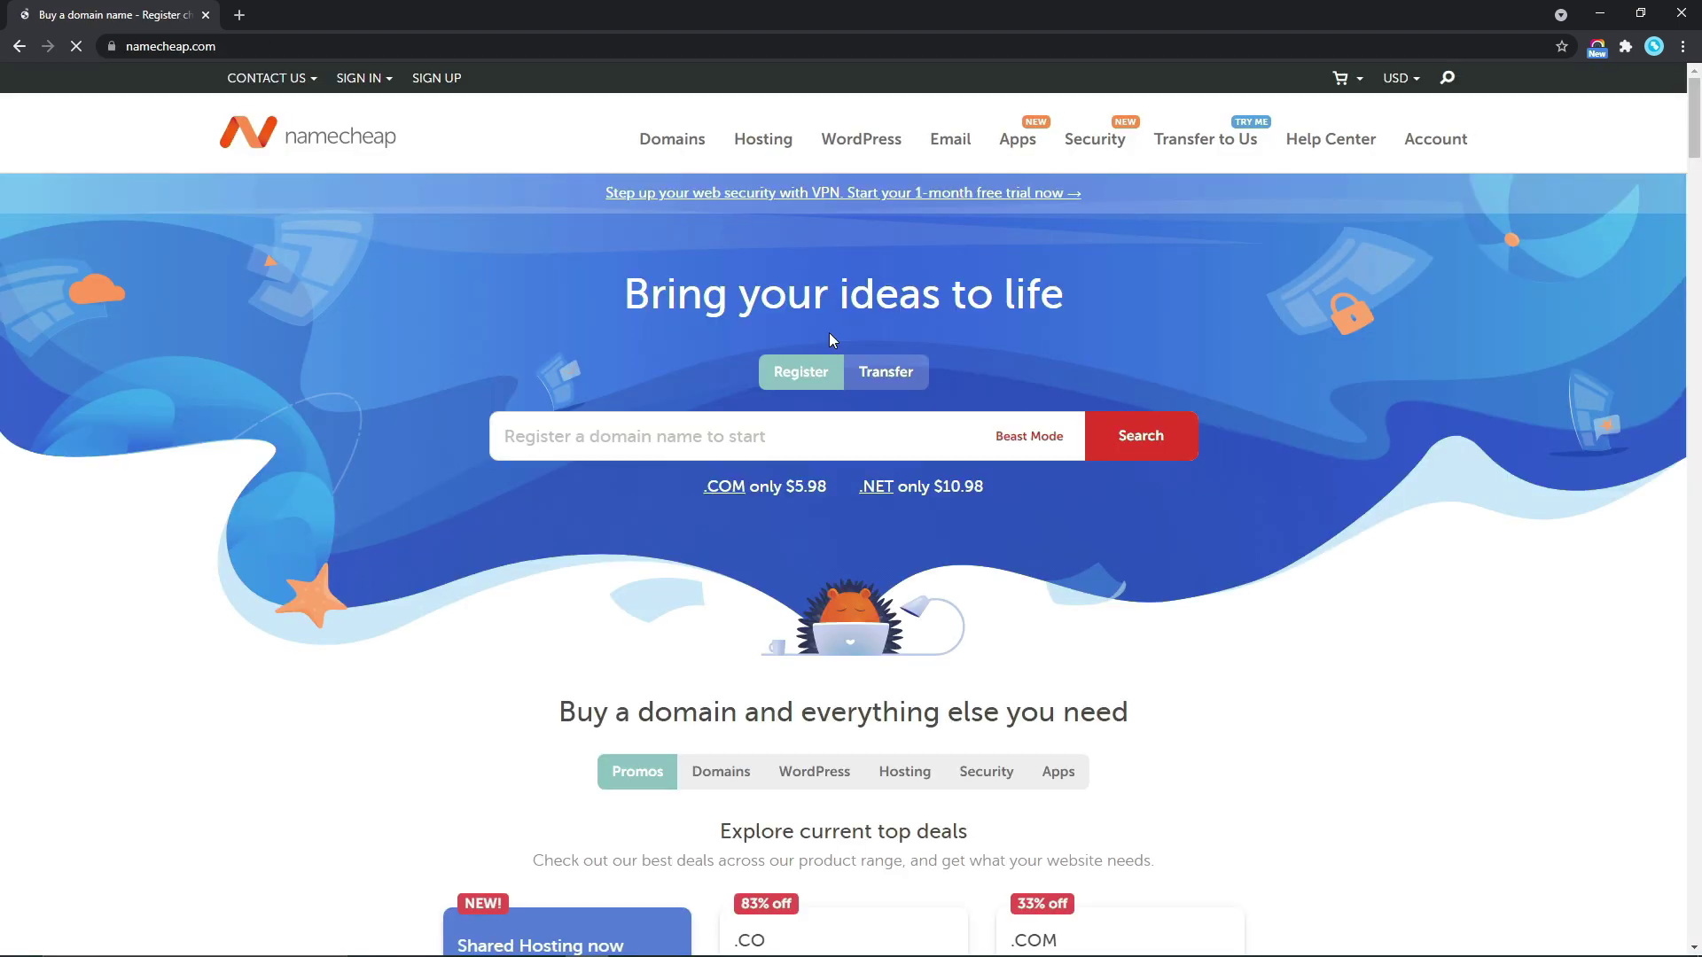
Sign in to Namecheap and launch cPanel for the victorchinedu.com Stellar Plus hosting
left_click(368, 82)
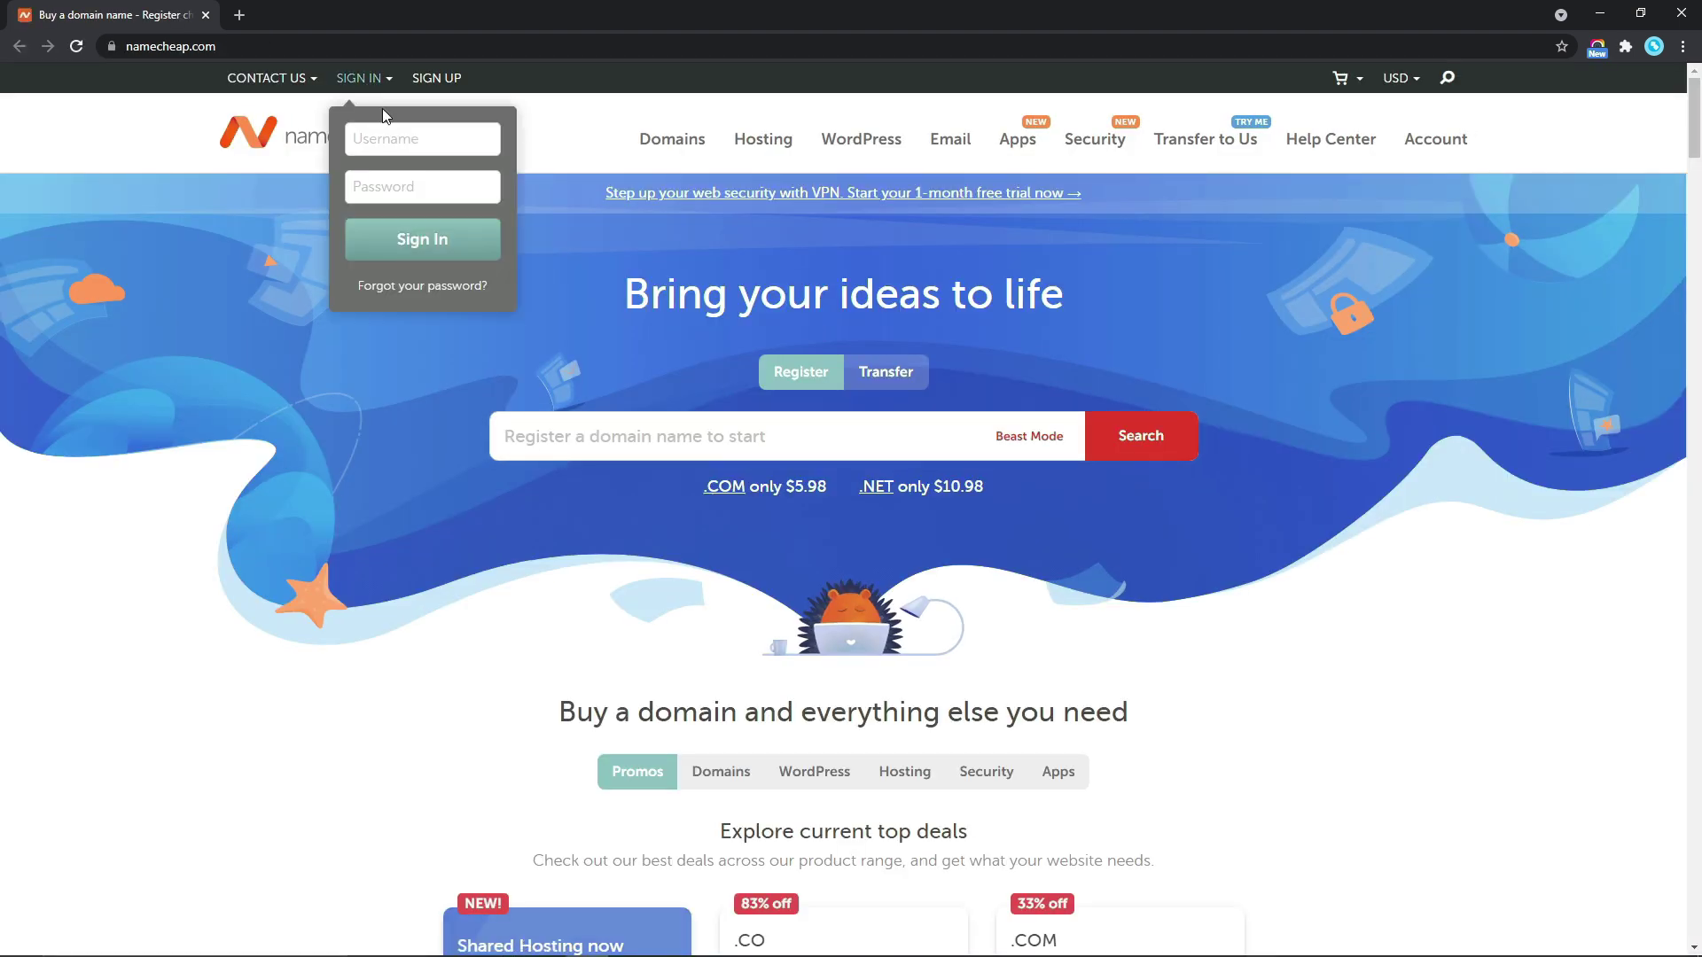
left_click(402, 182)
type("•••••••••••••")
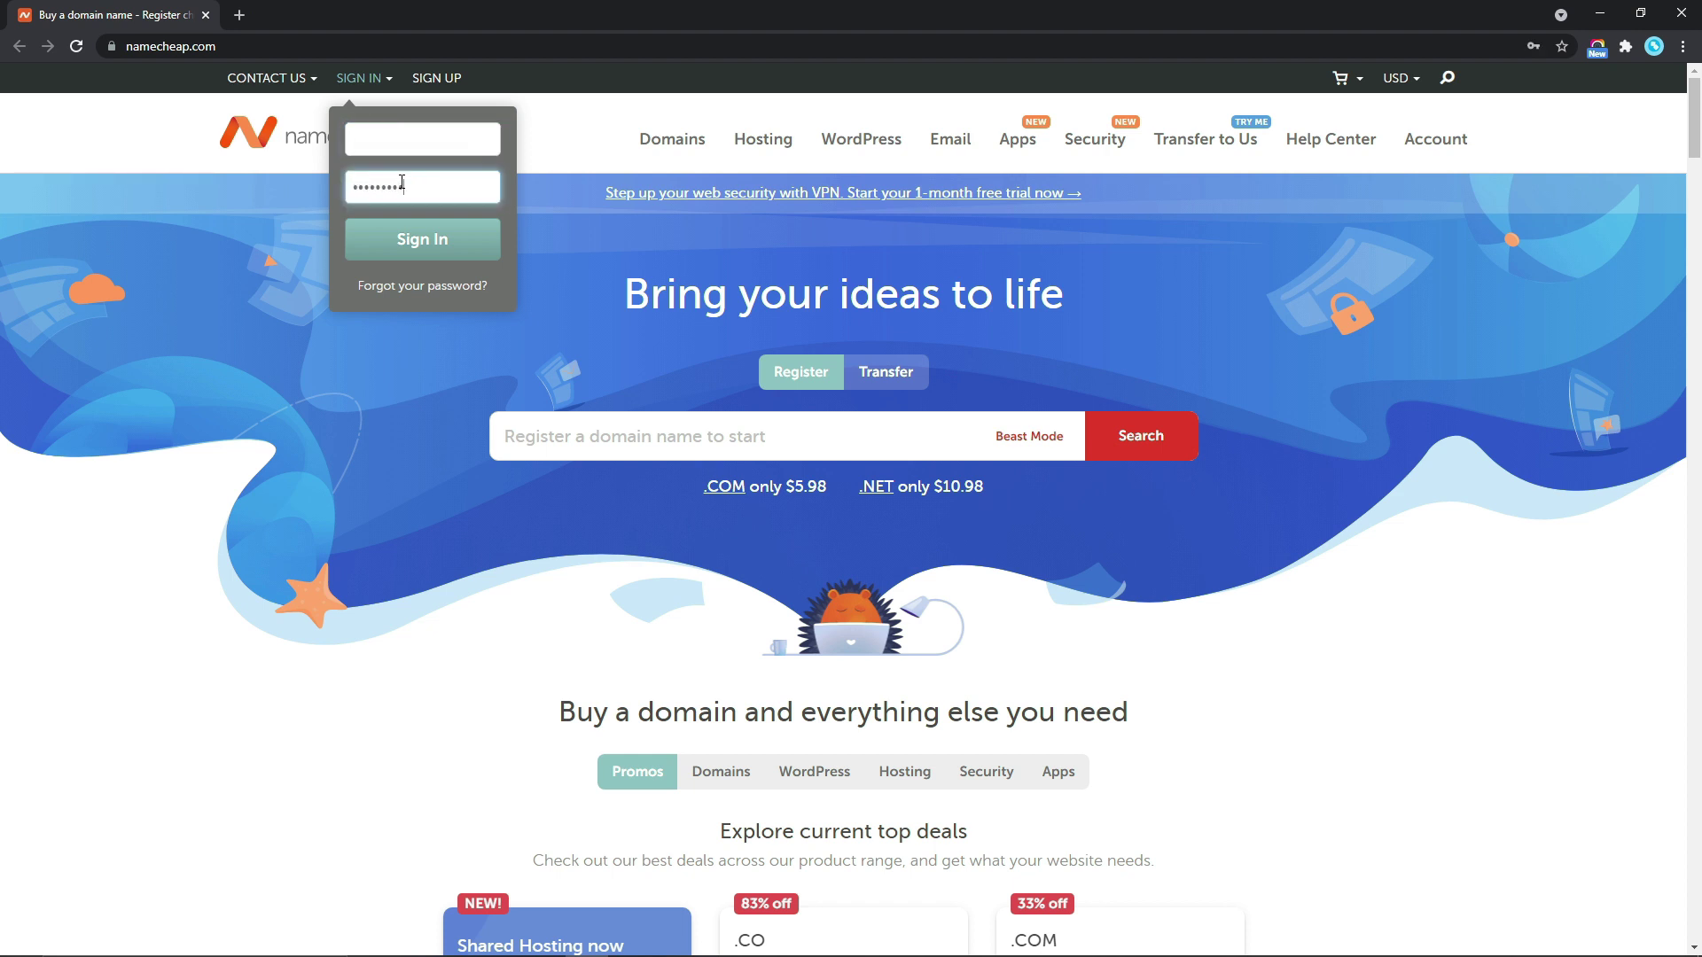
key("Return")
left_click(420, 241)
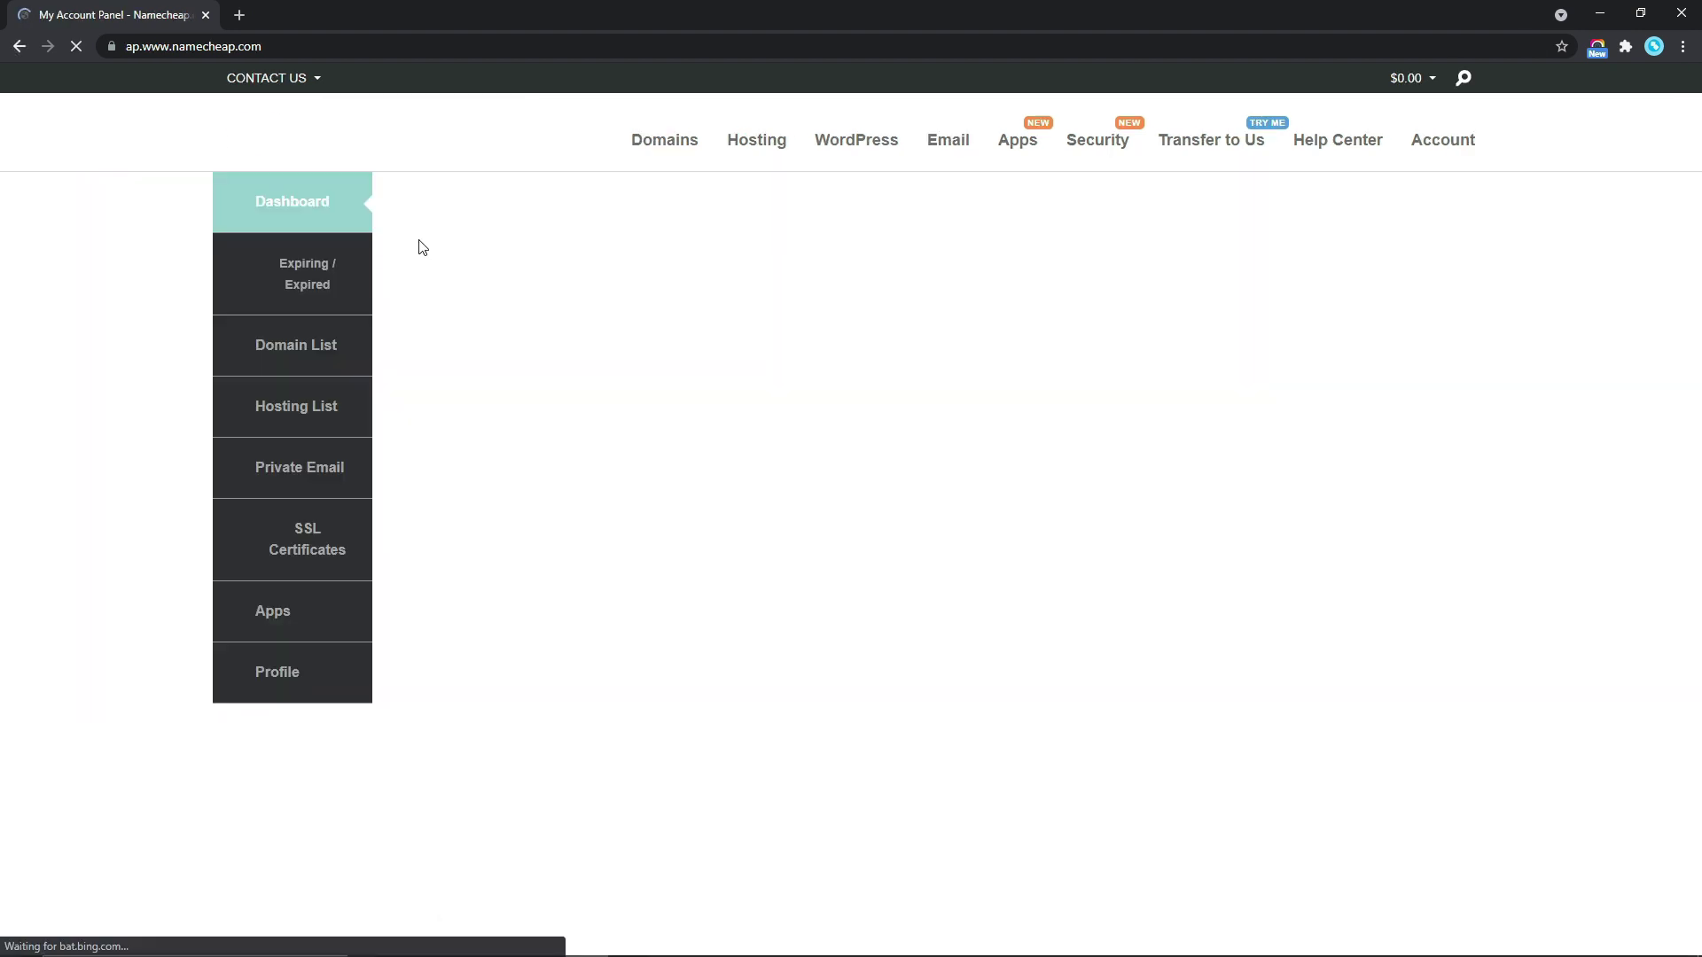
left_click(302, 387)
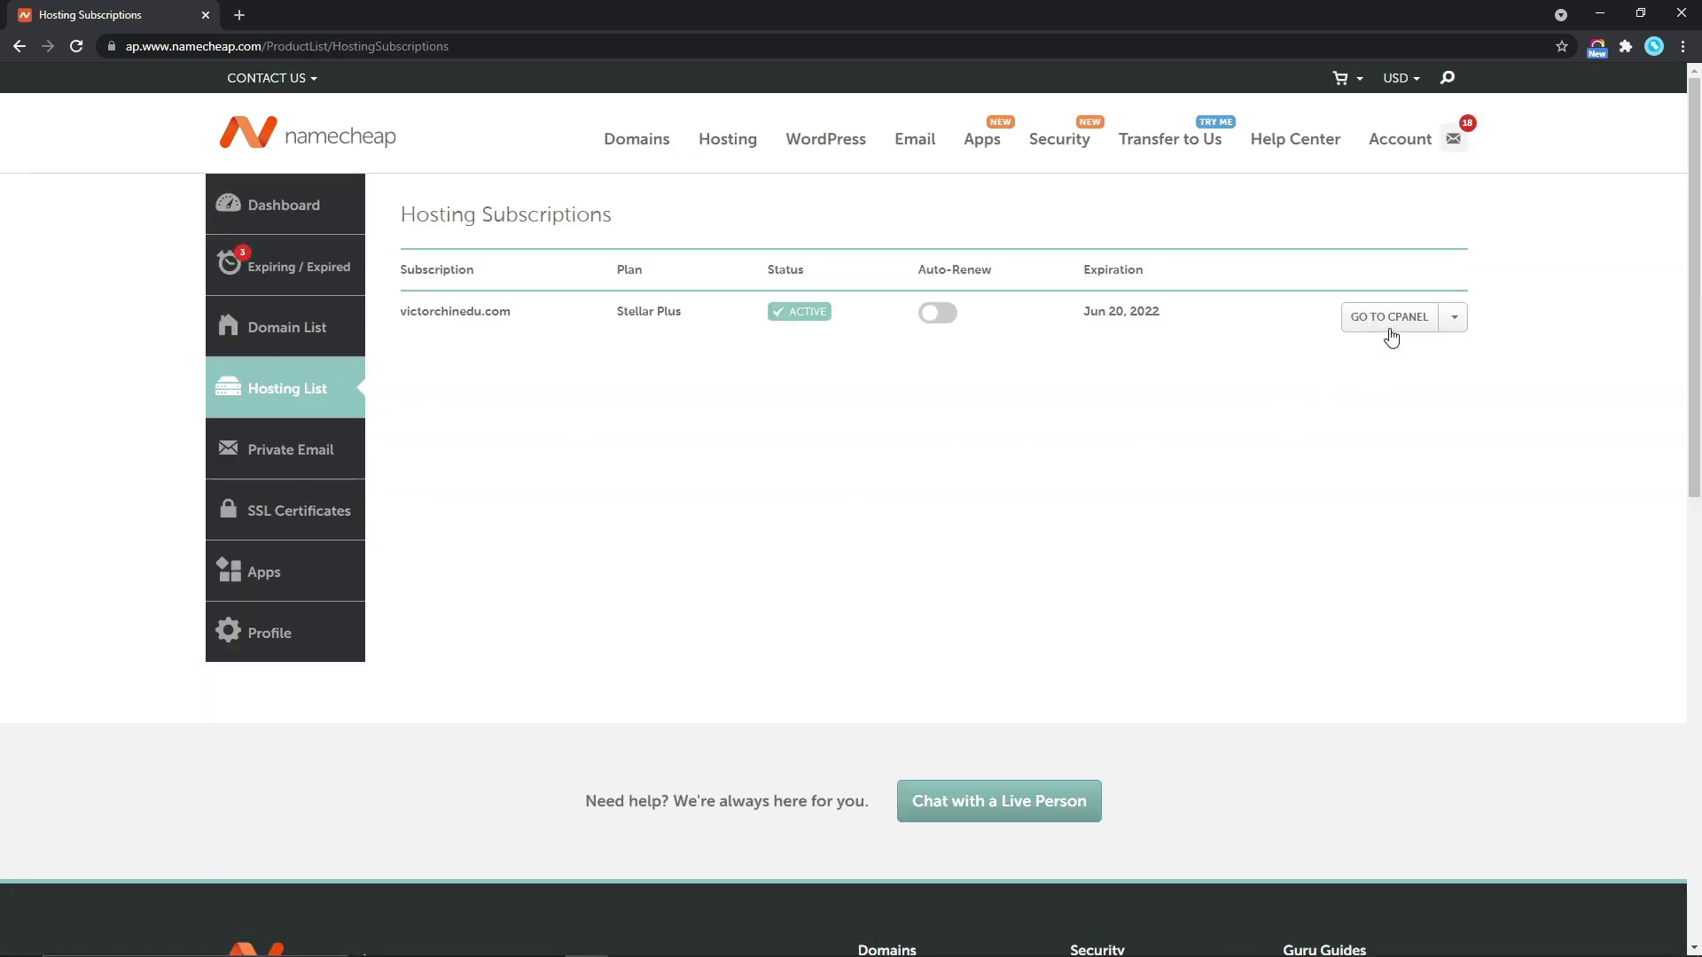
left_click(1388, 321)
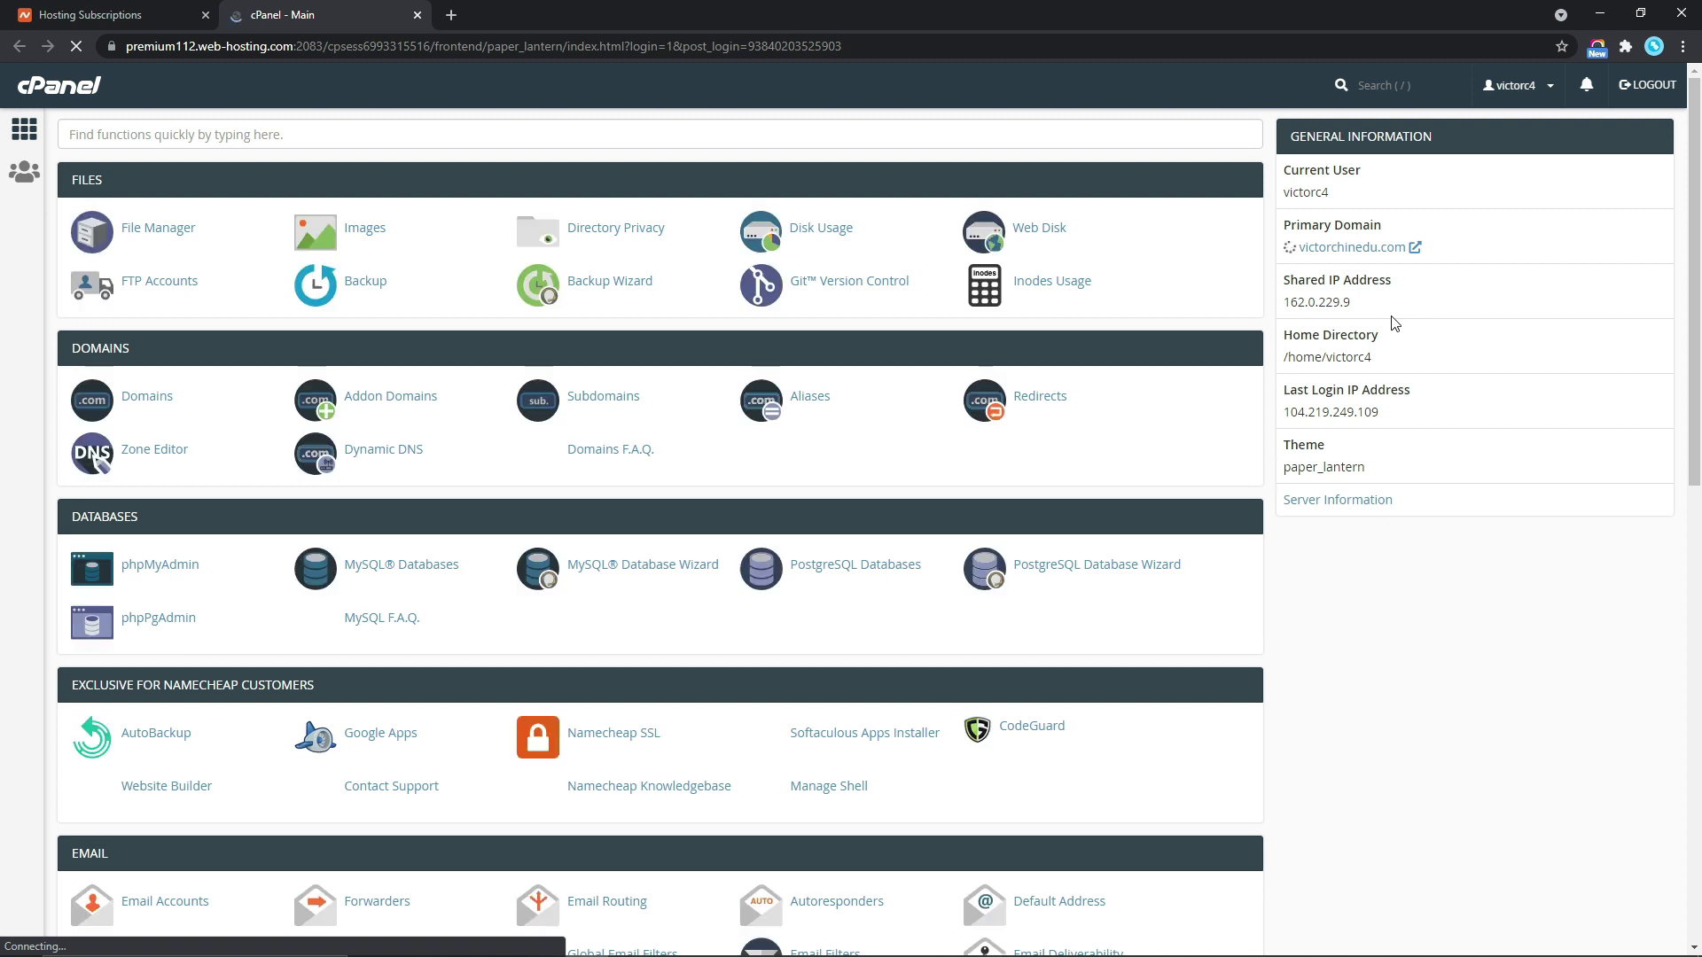
scroll(1697, 376, "down", 2)
scroll(1697, 377, "down", 1)
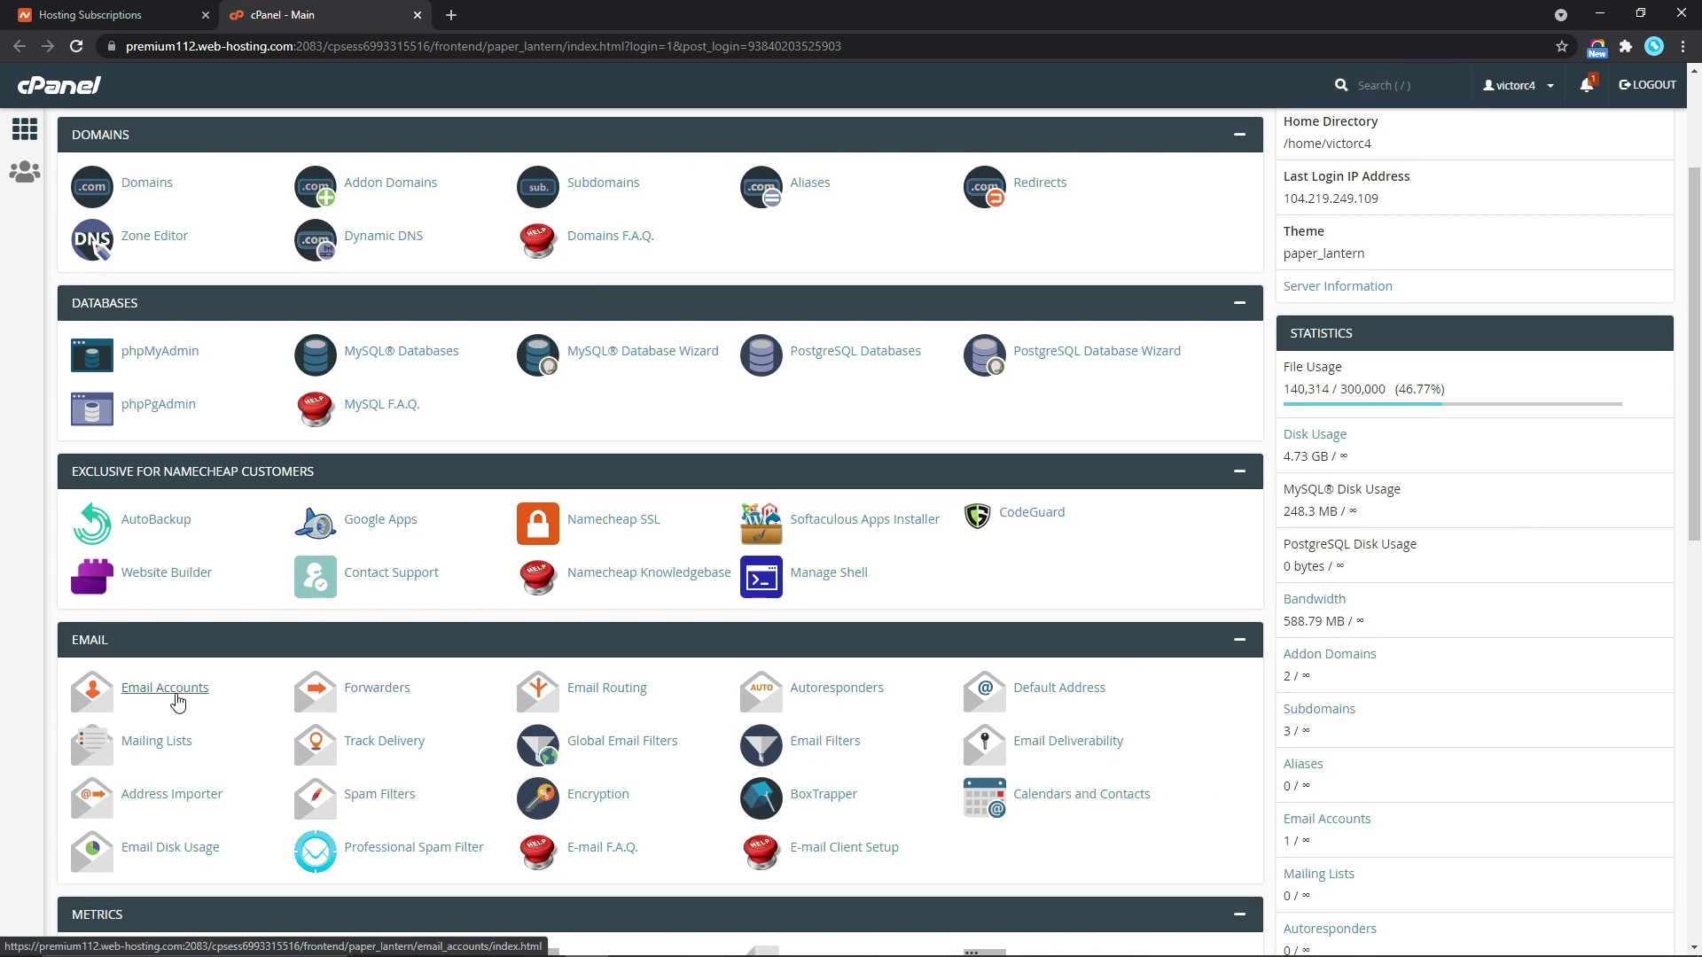
left_click(165, 687)
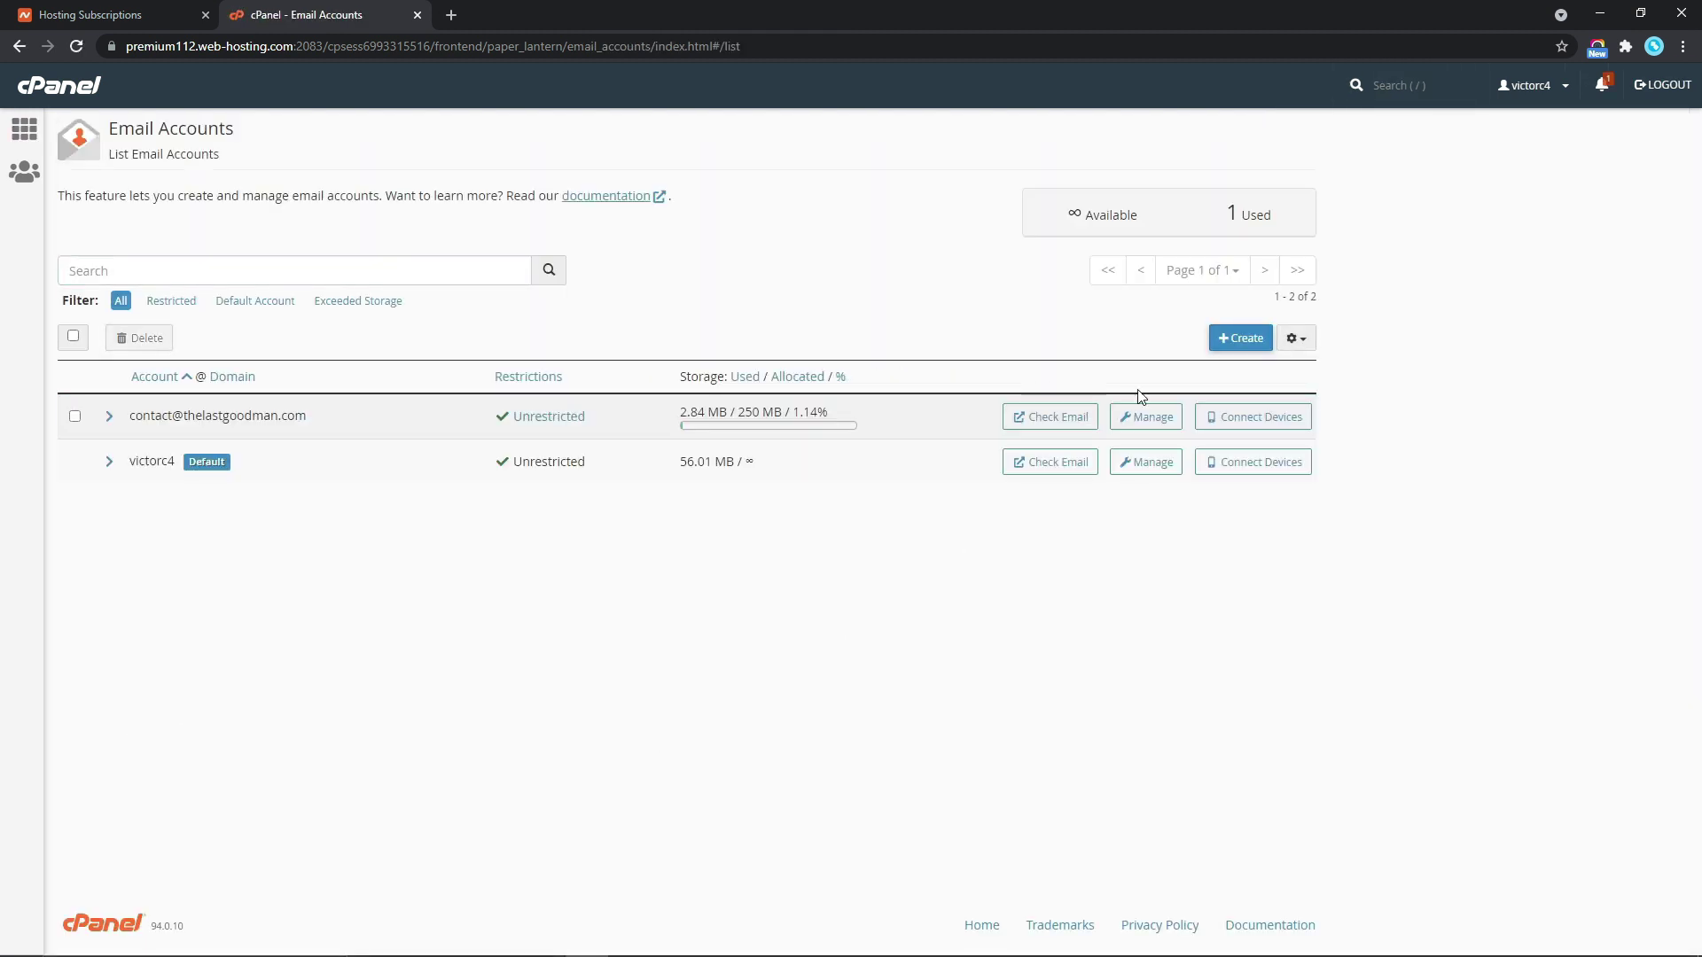
left_click(1238, 340)
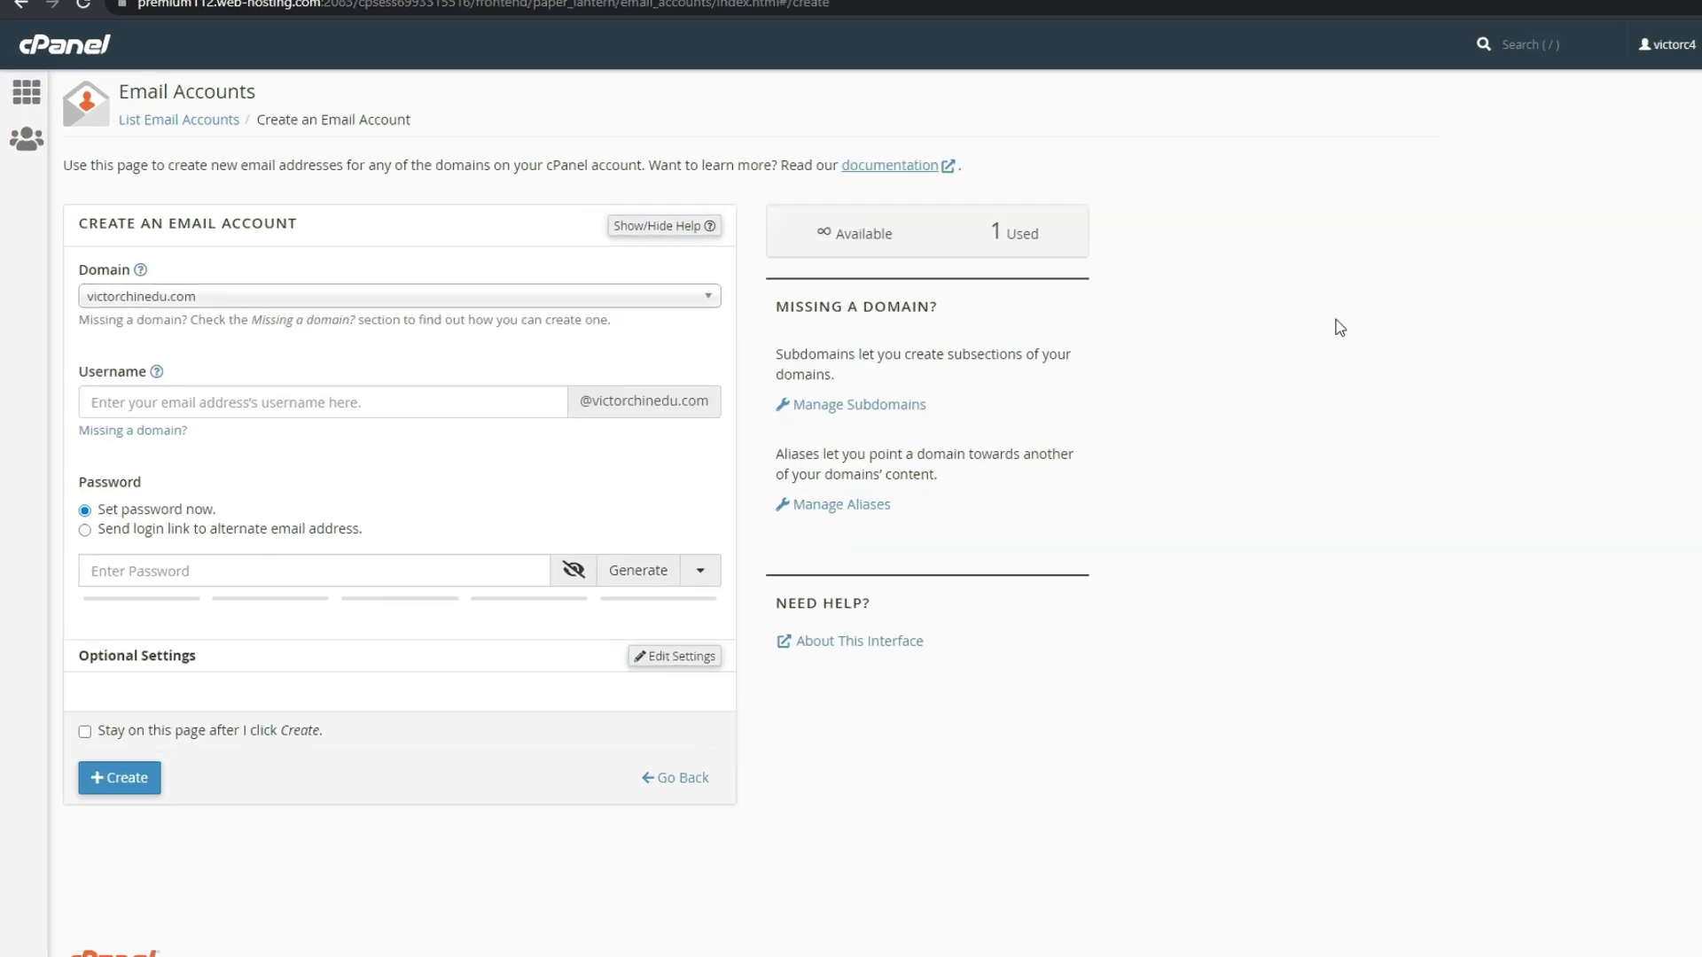
left_click(696, 295)
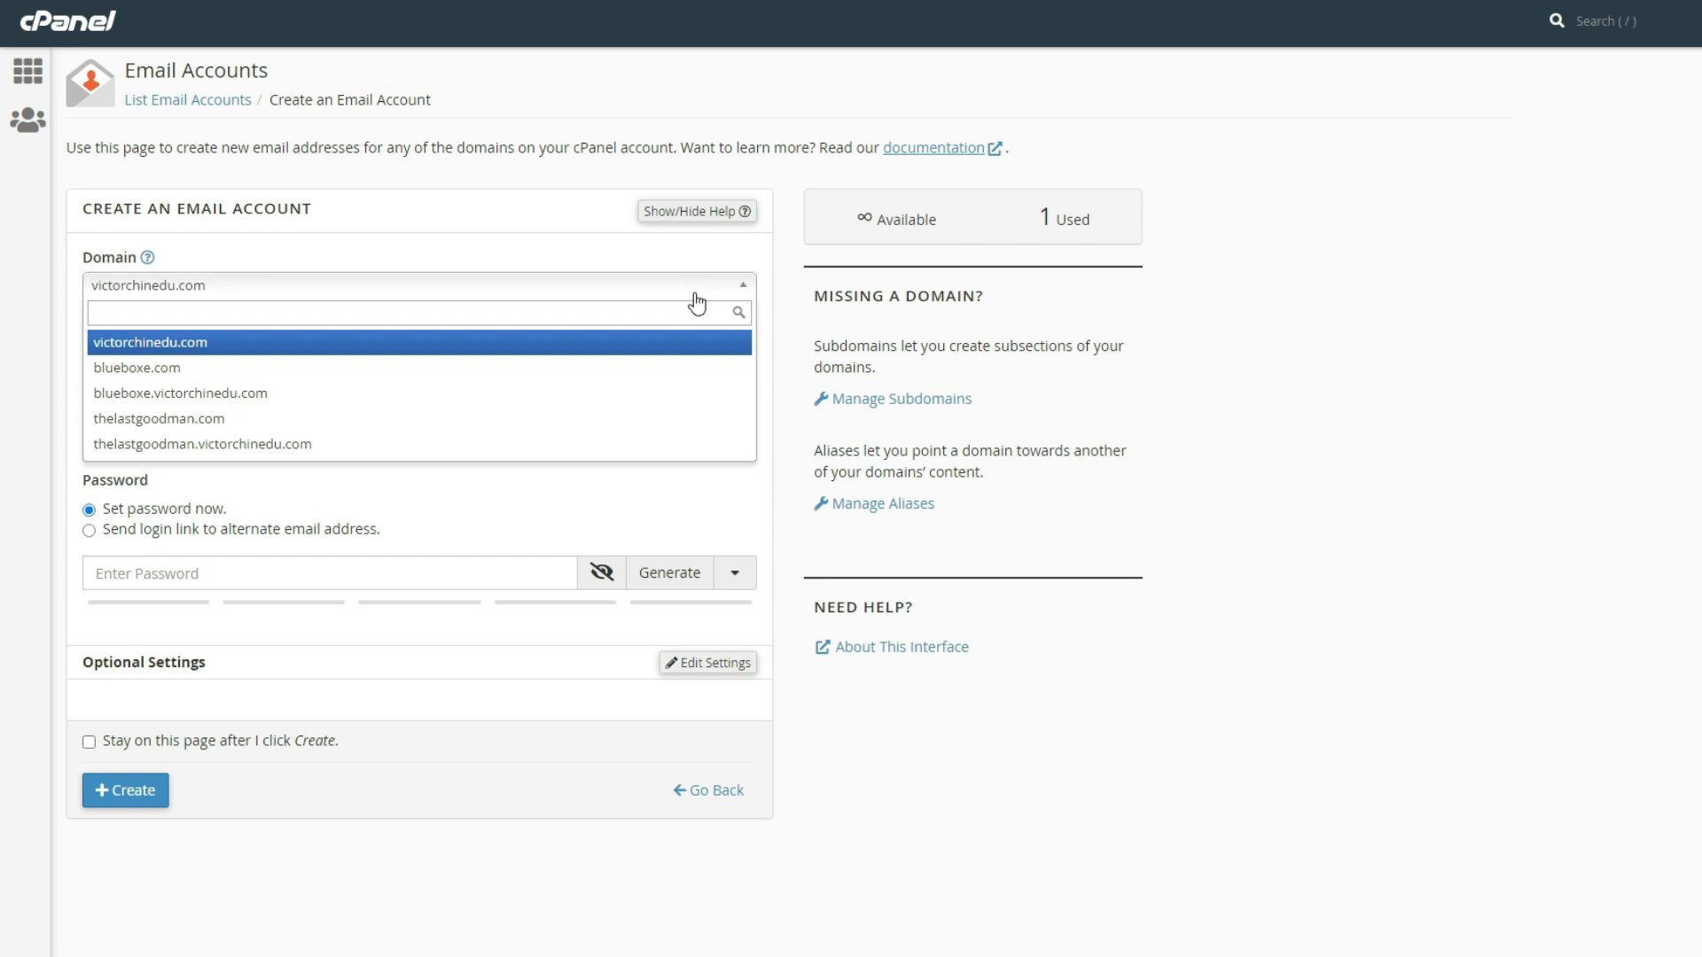
left_click(638, 355)
left_click(546, 392)
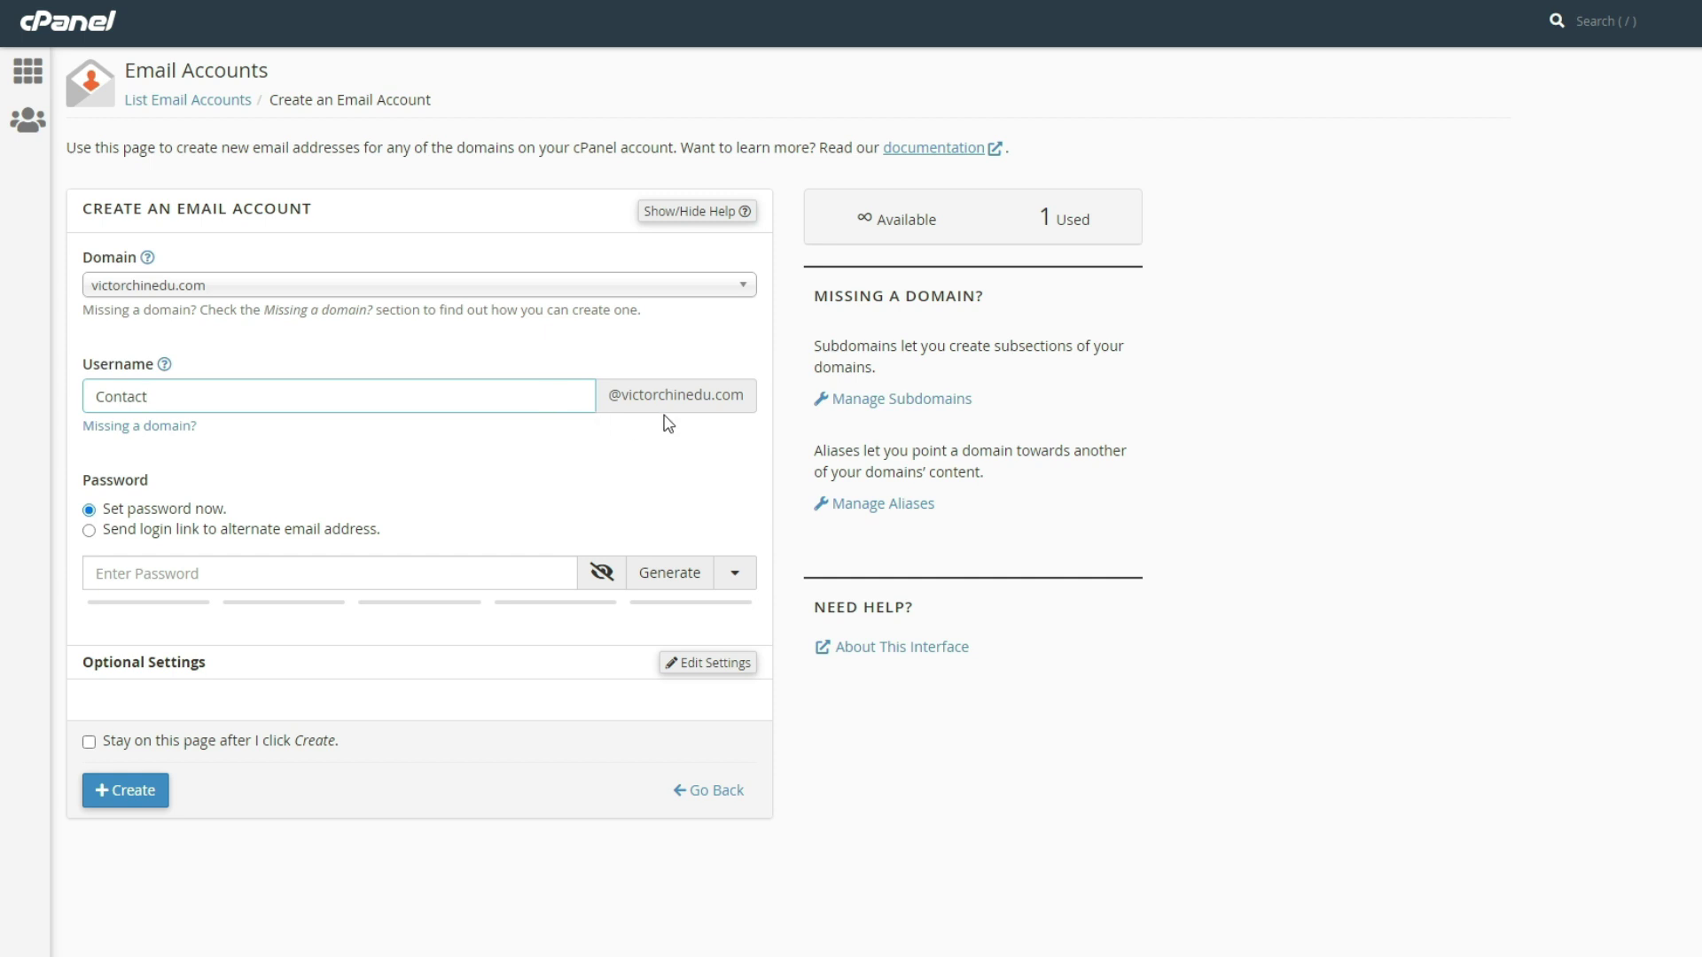
left_click(433, 561)
type("•••••••••••••••••••••••")
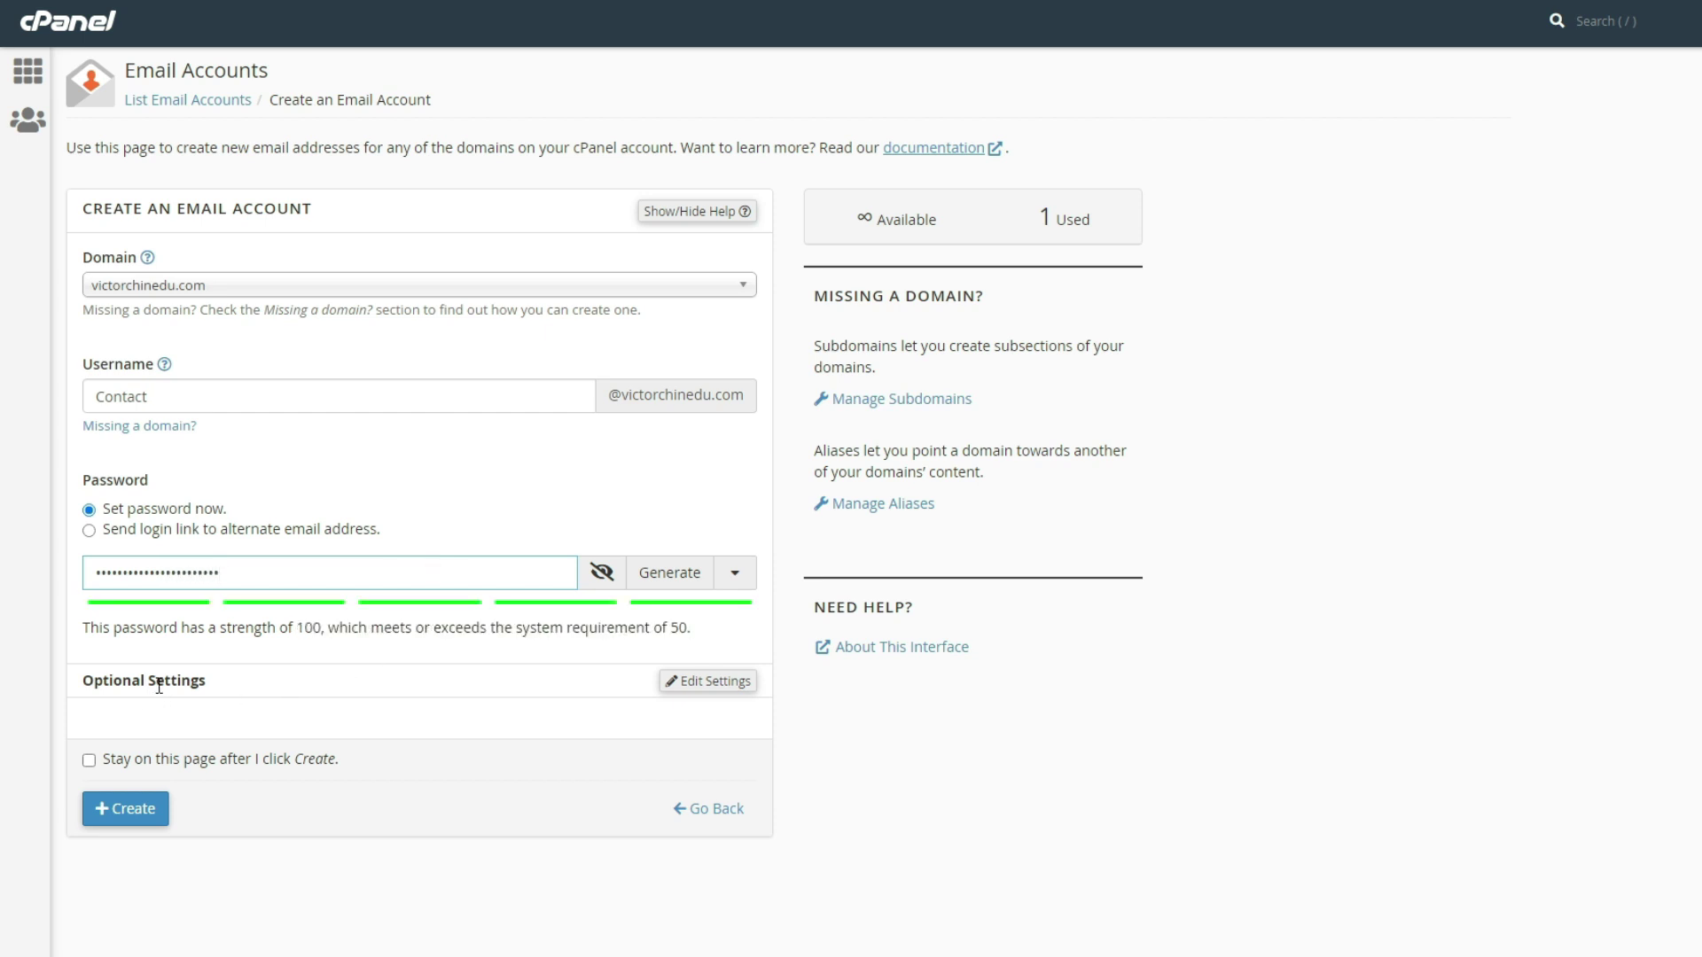
Set the mailbox storage to Unlimited and leave the welcome email enabled
left_click(697, 684)
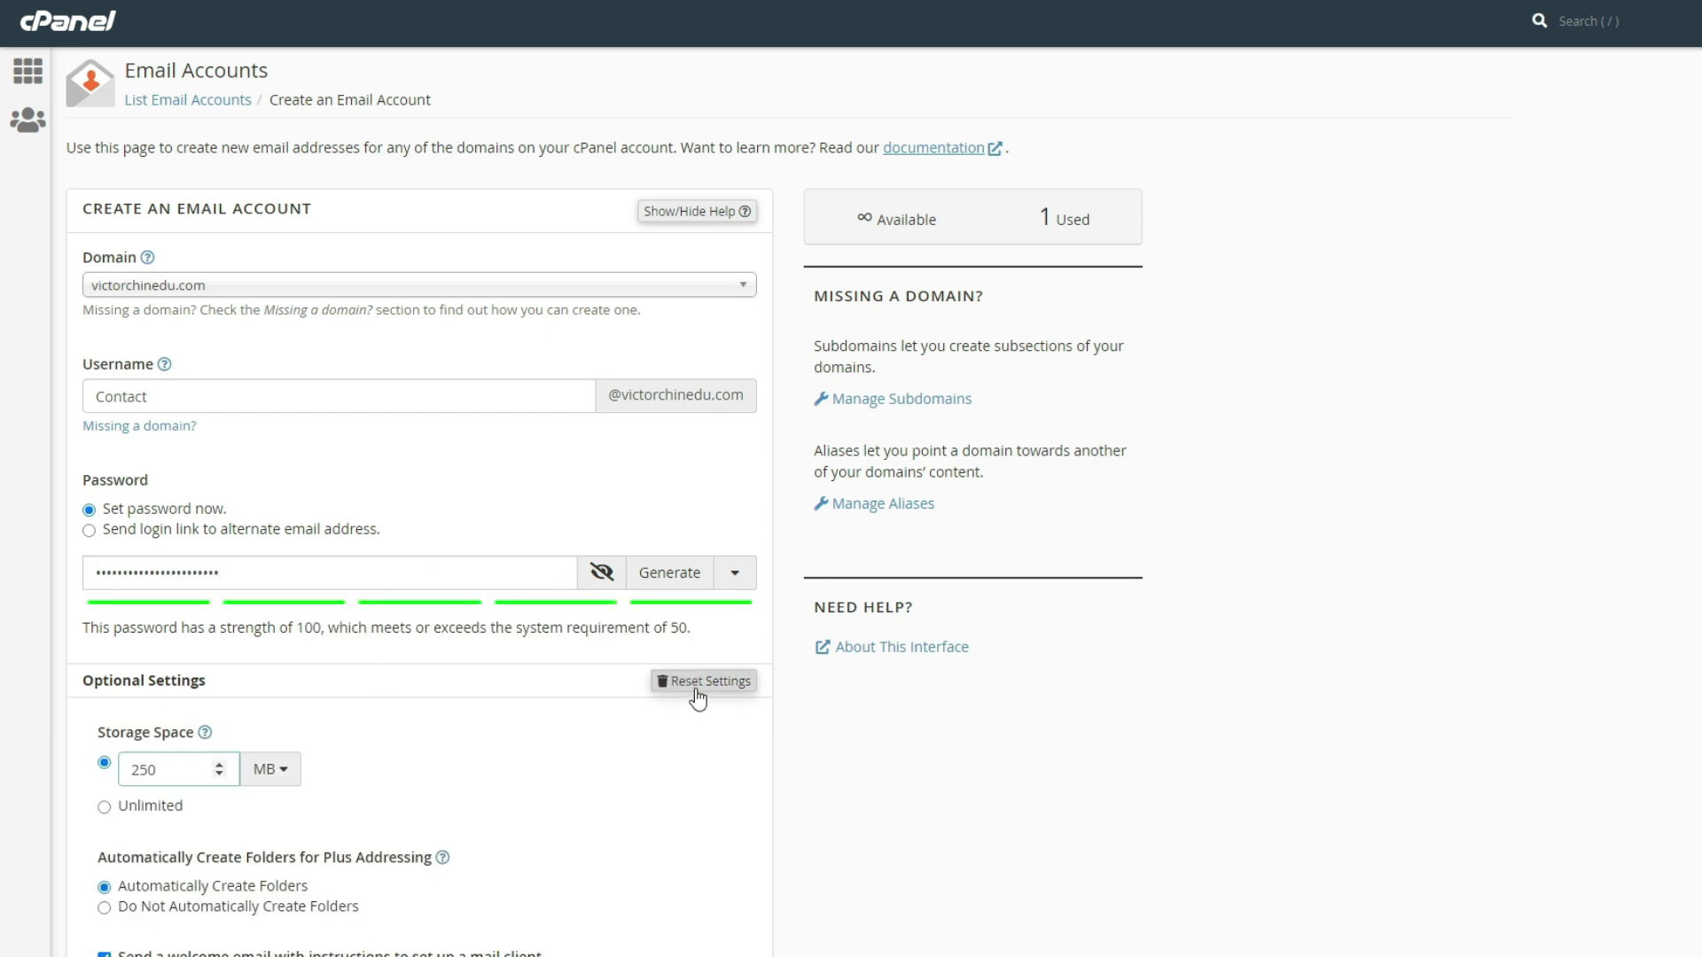
scroll(695, 695, "down", 2)
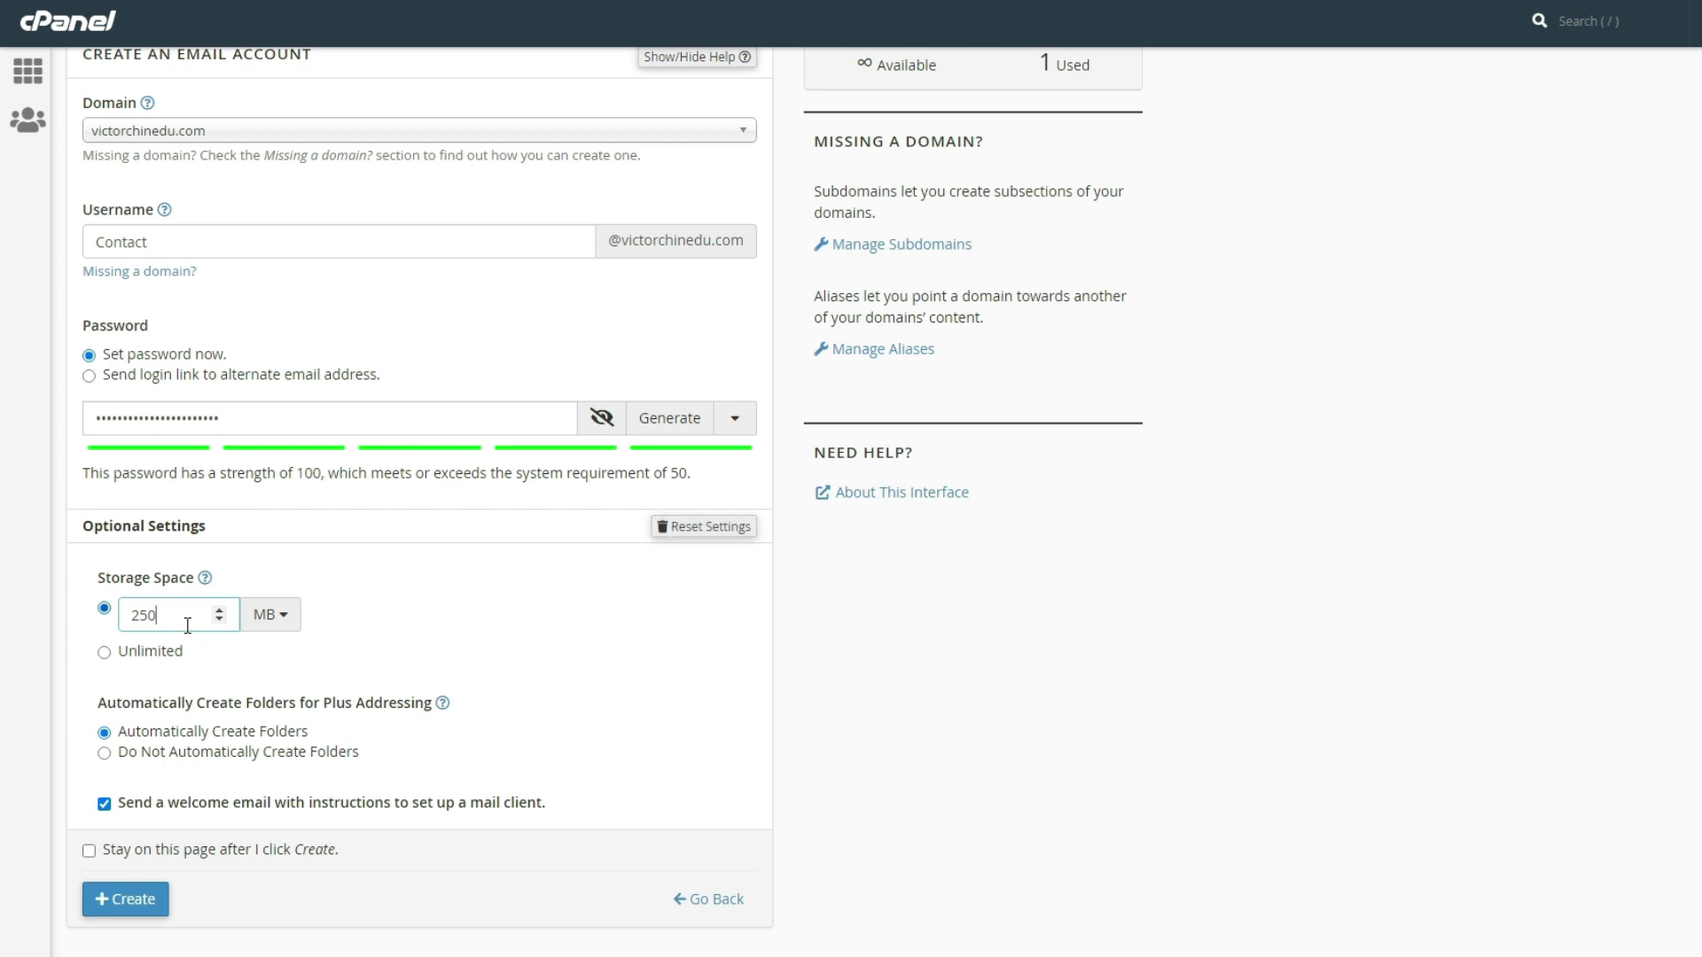
left_click(104, 654)
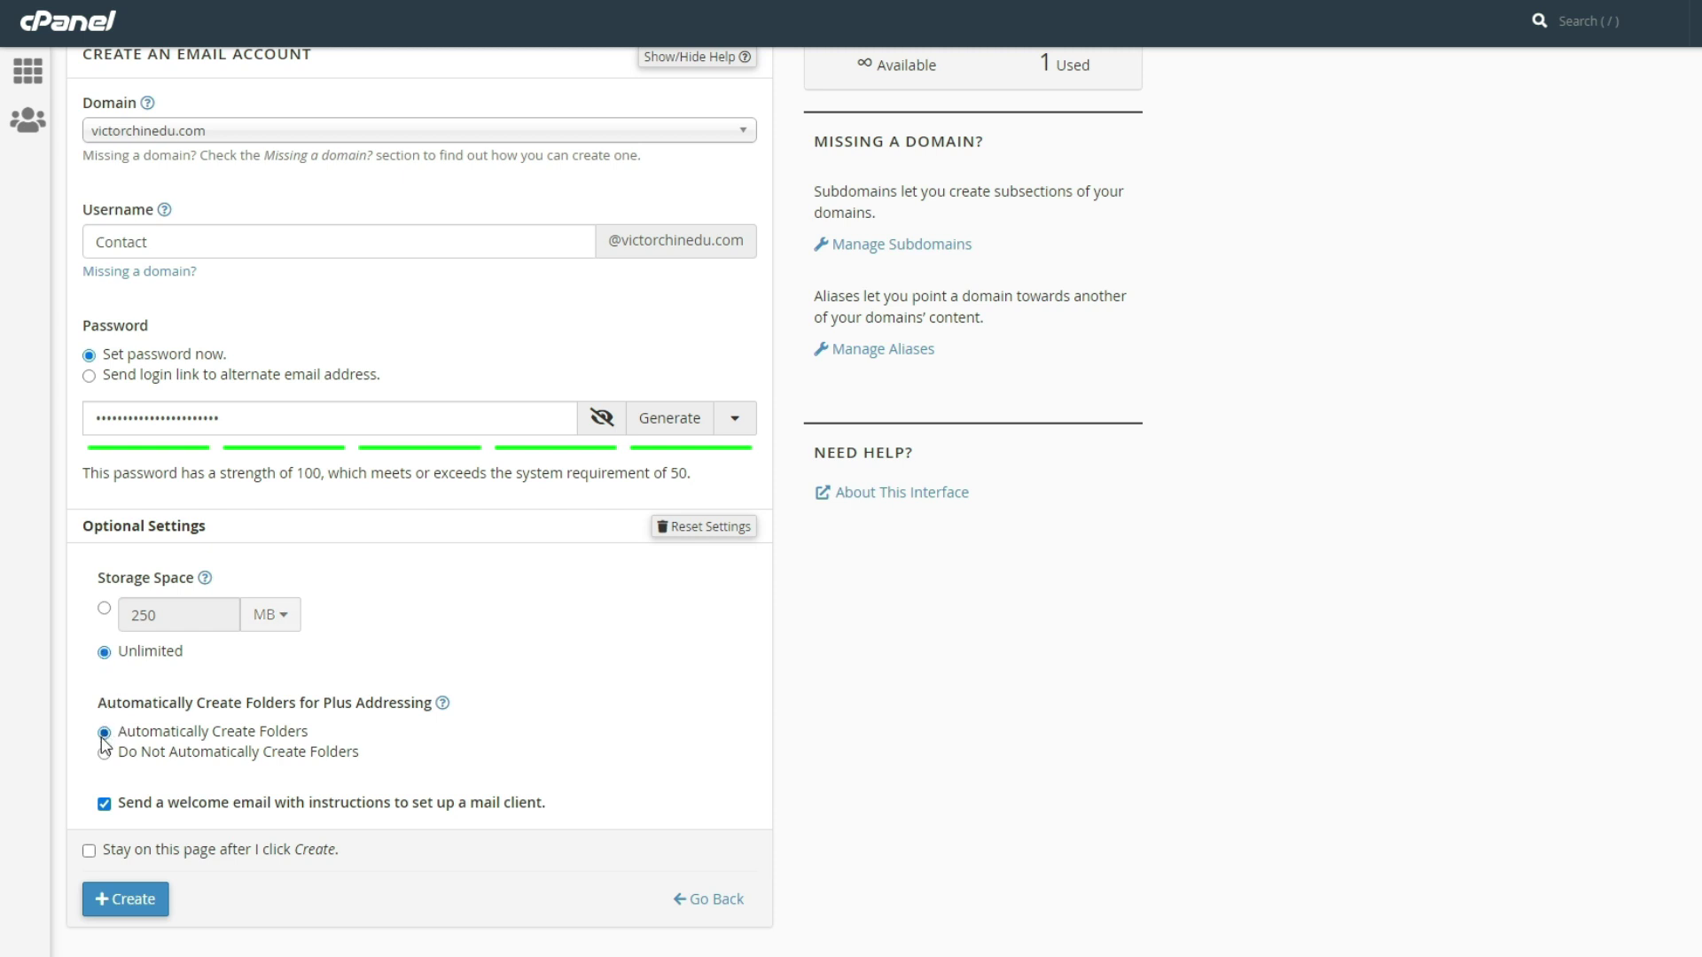
left_click(103, 805)
left_click(104, 806)
left_click_drag(476, 811, 543, 813)
Create the Contact mailbox, confirm it appears under Email Accounts, then open a new browser tab
left_click(128, 898)
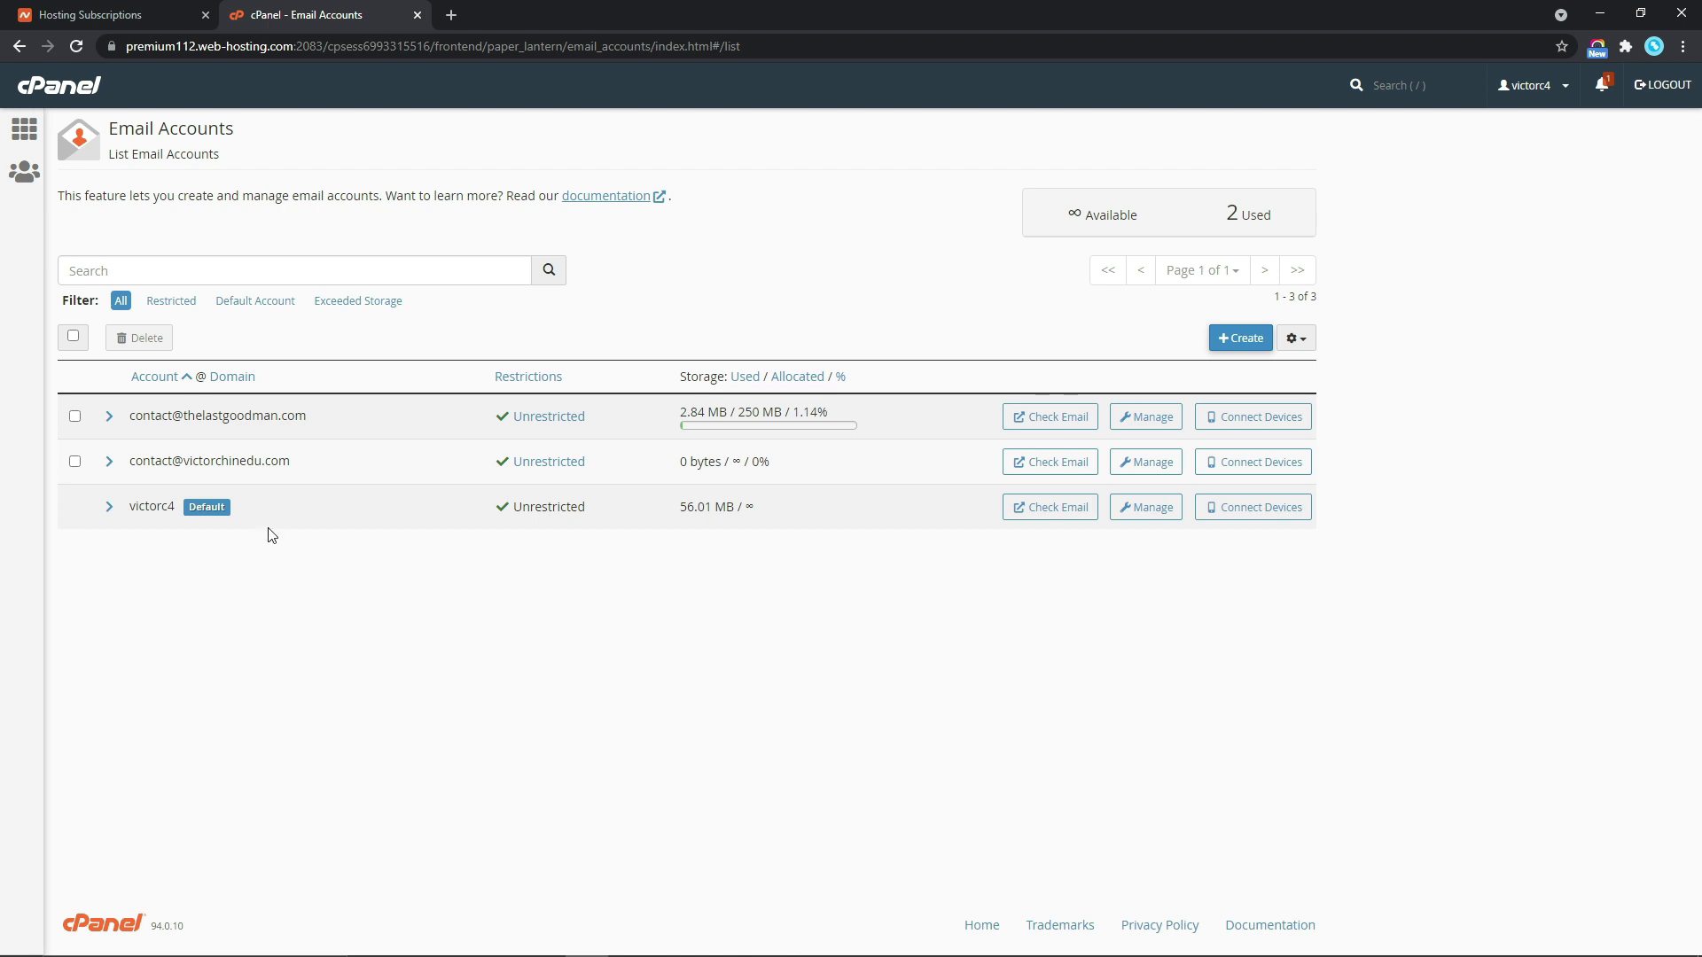
left_click_drag(311, 470, 134, 467)
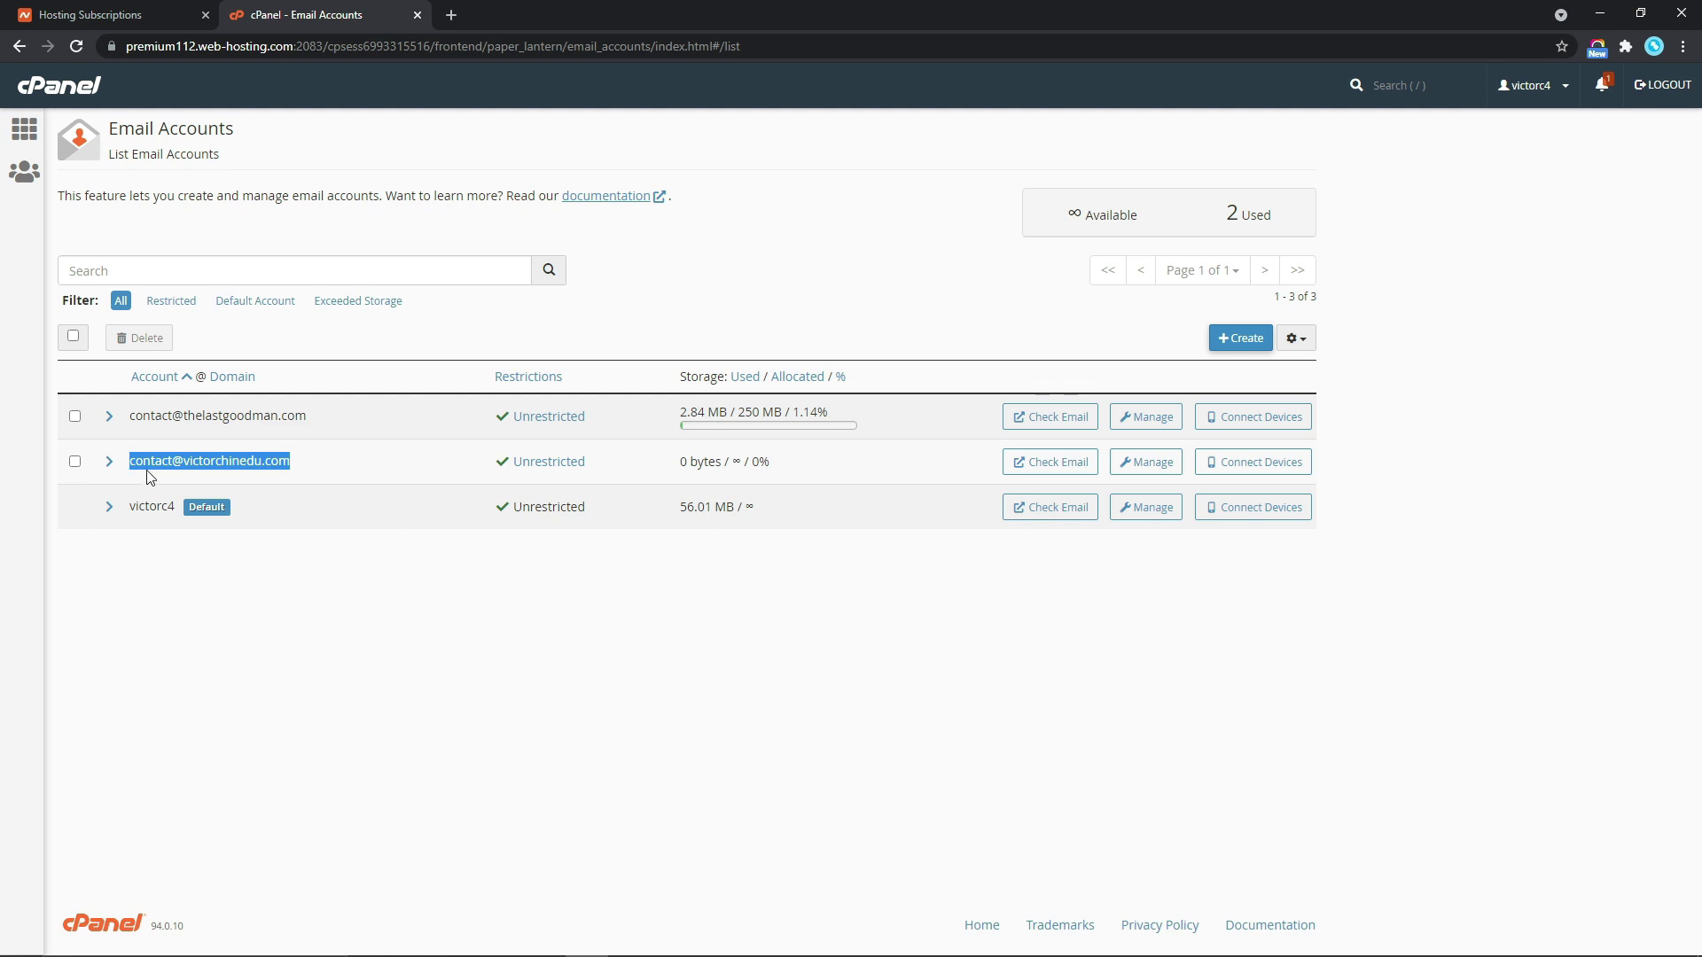
left_click(452, 16)
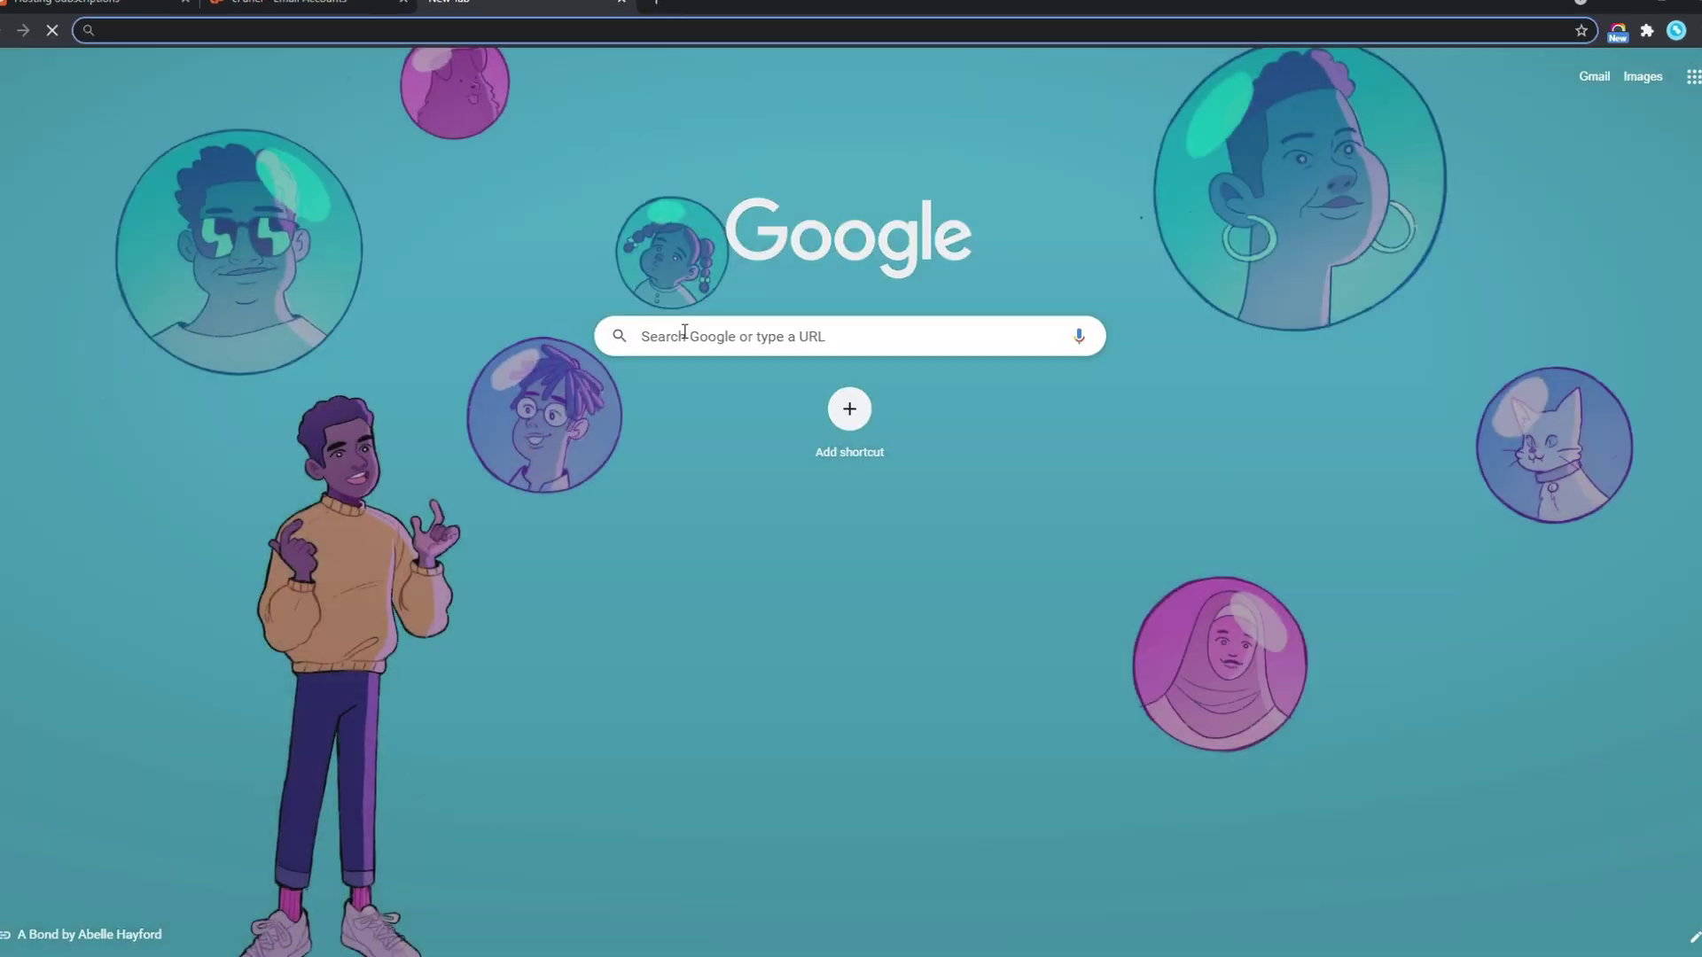
Go to Gmail.com and sign in with the Gmail address and its password
type("Gmail.com")
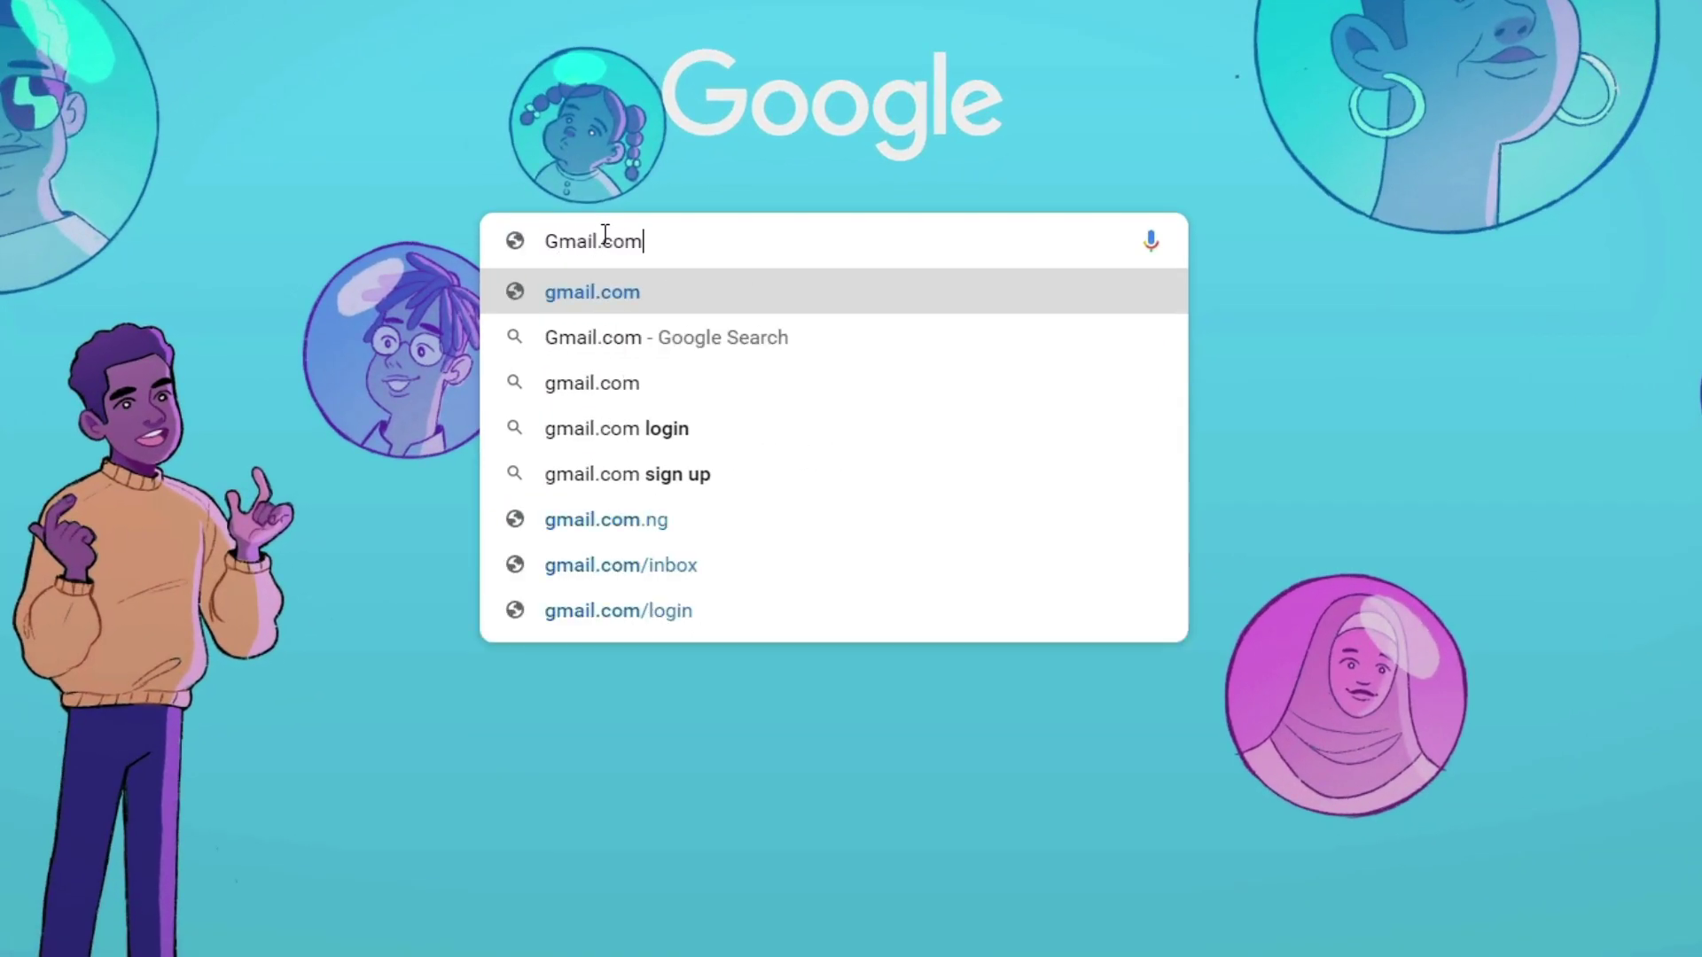
key("Return")
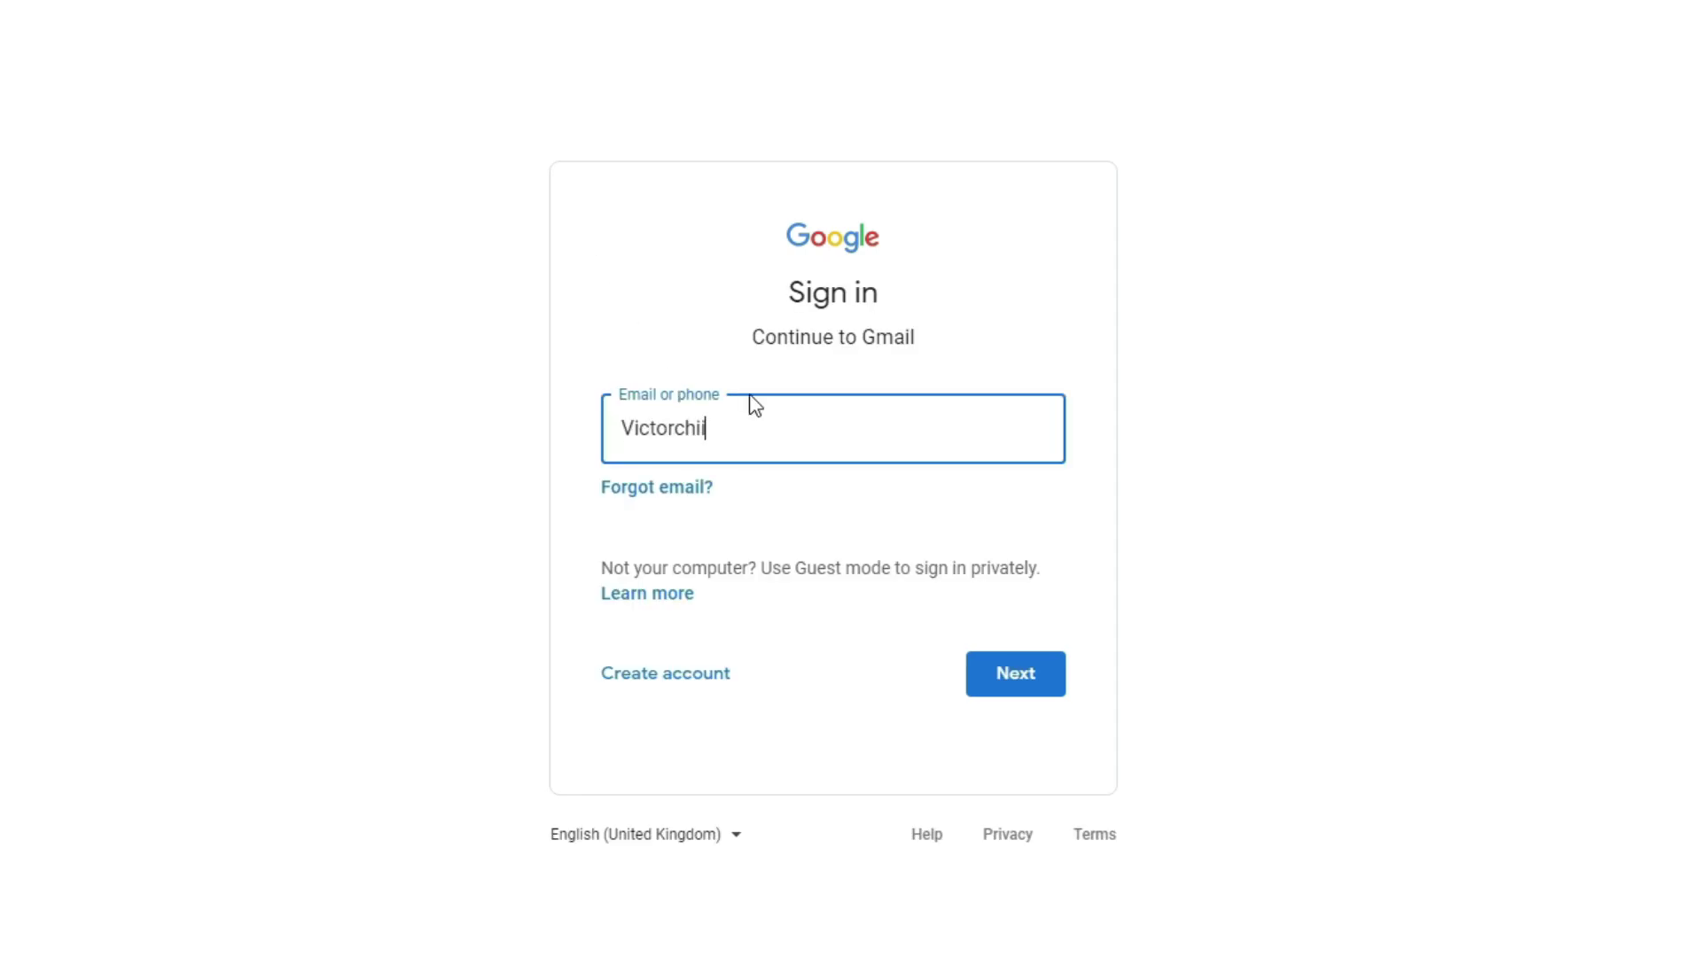
key("Return")
type("**********************")
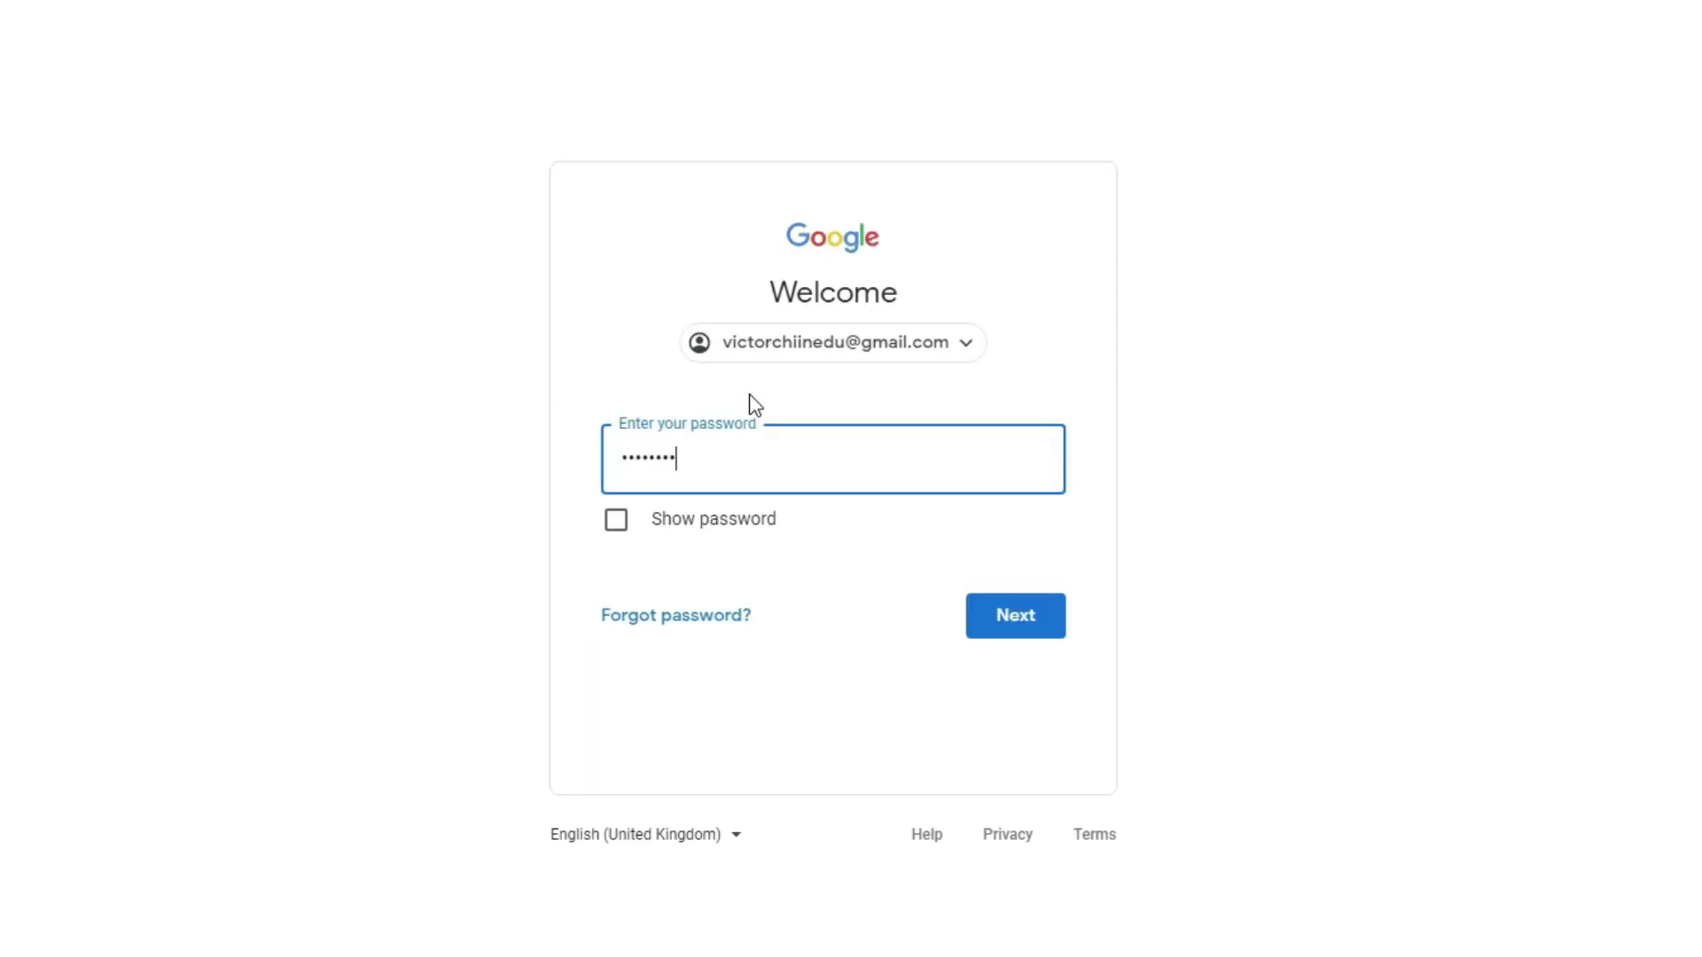
left_click(1020, 623)
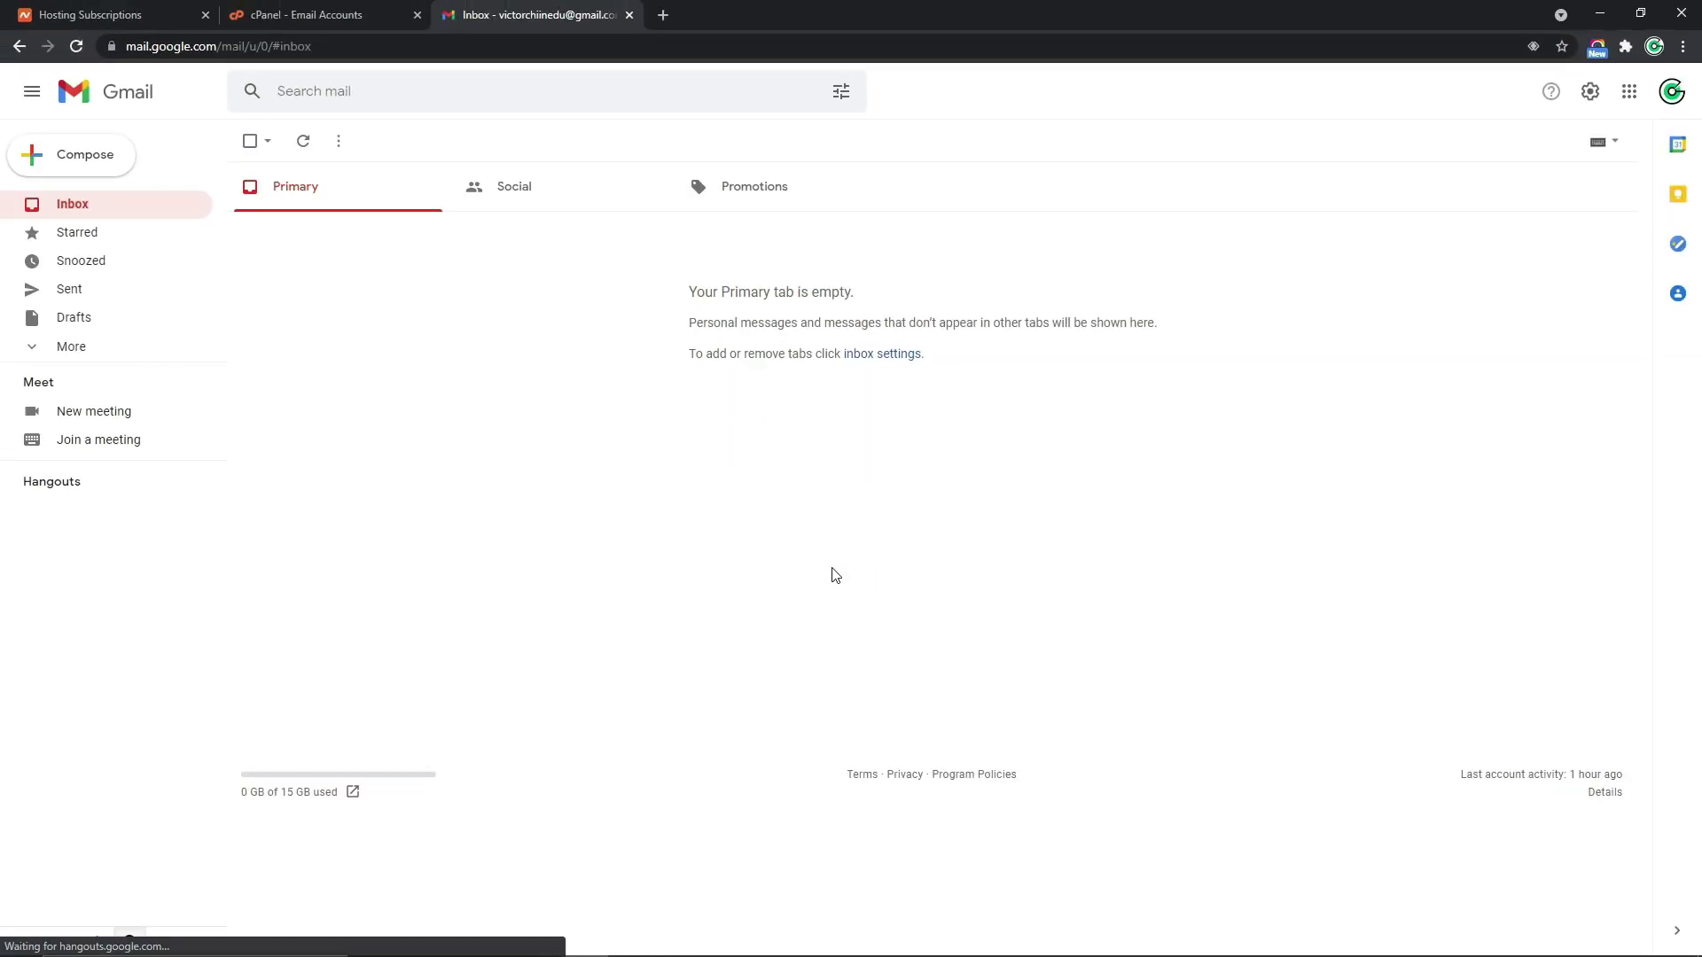
Open Gmail's full settings on the Accounts and Import tab, showing Check mail from other accounts
left_click(1590, 94)
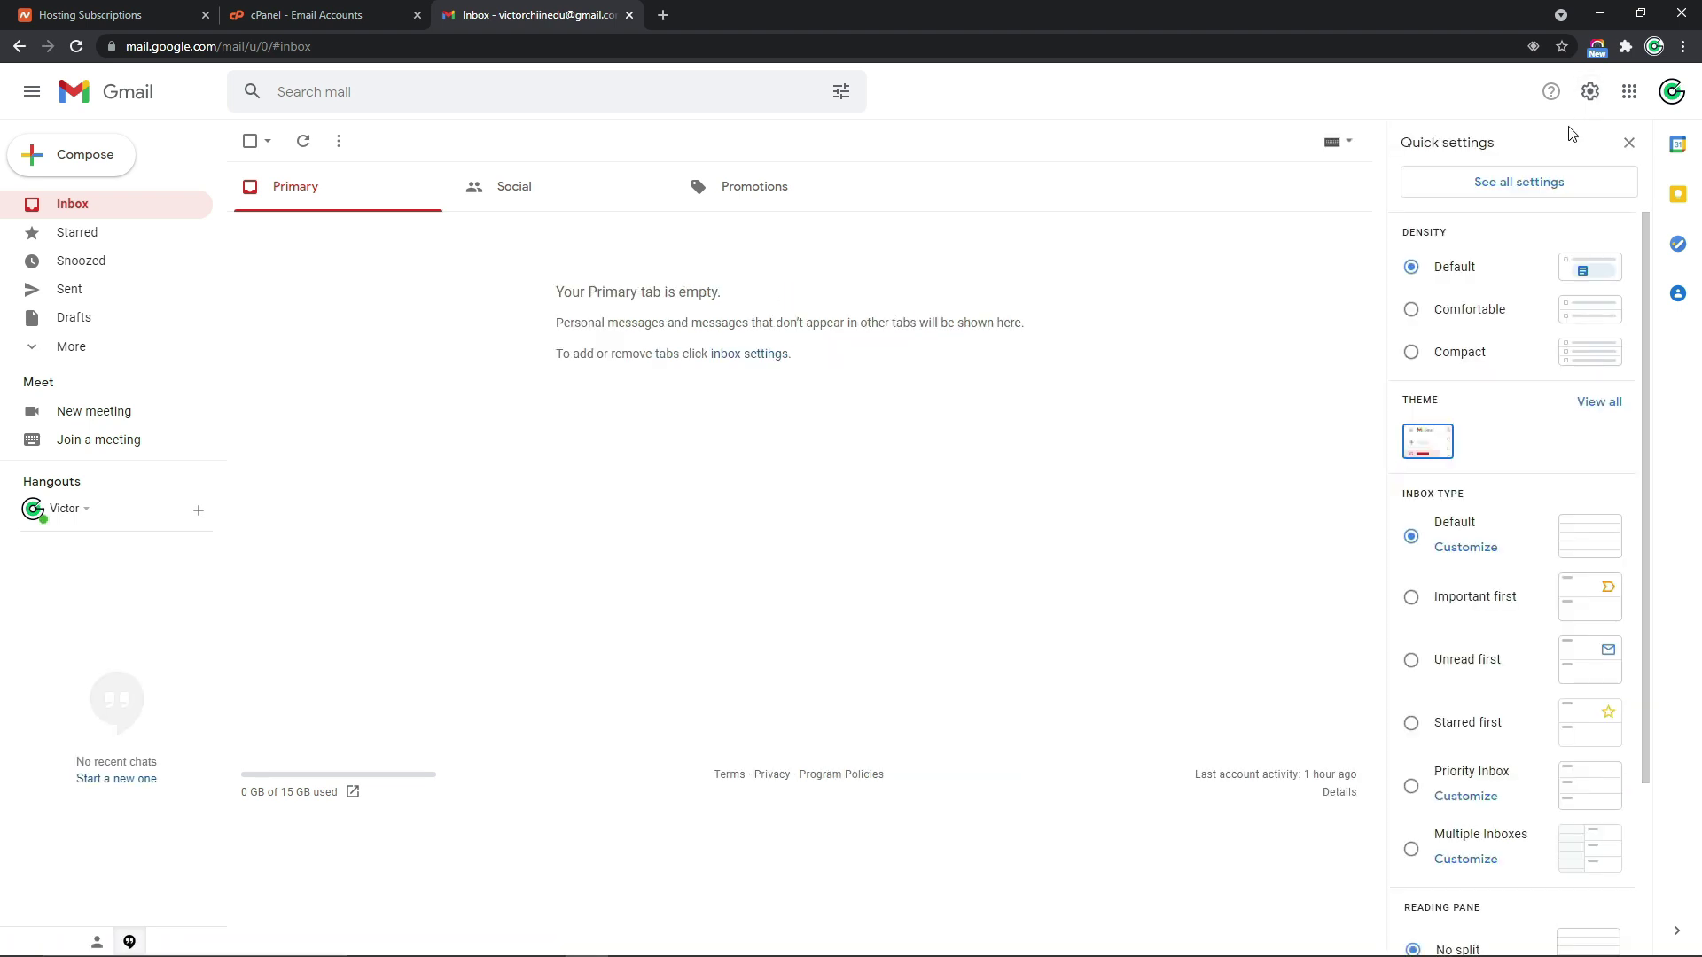
left_click(1518, 183)
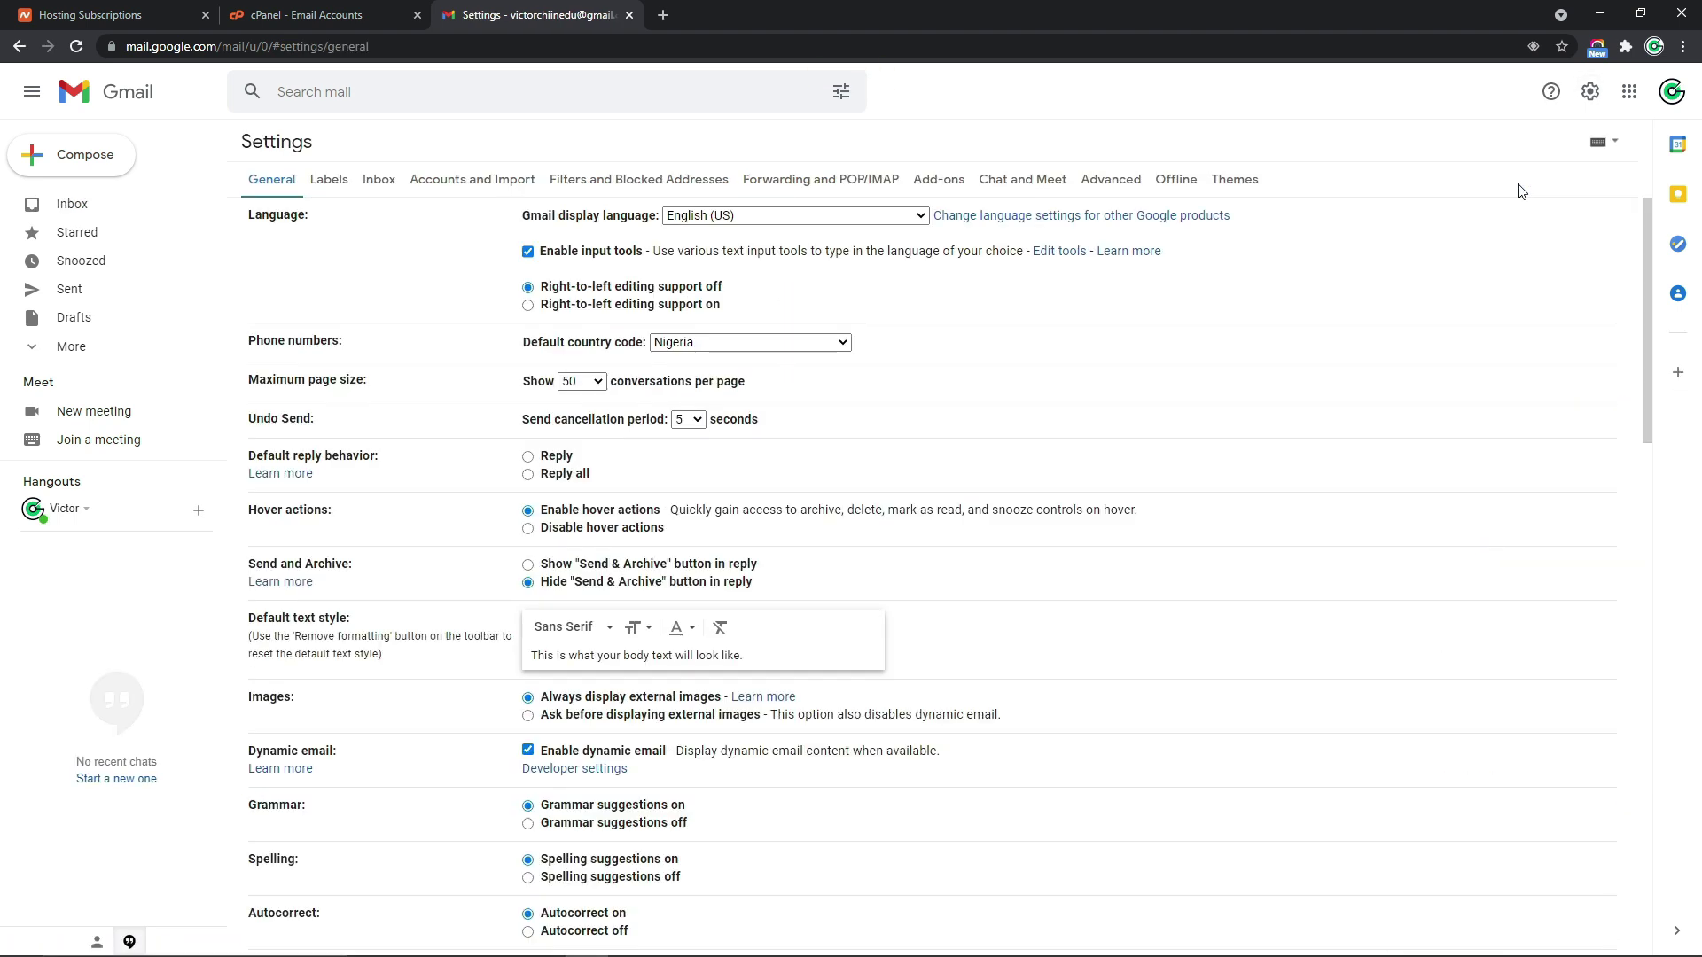
left_click(470, 186)
left_click_drag(249, 448, 441, 454)
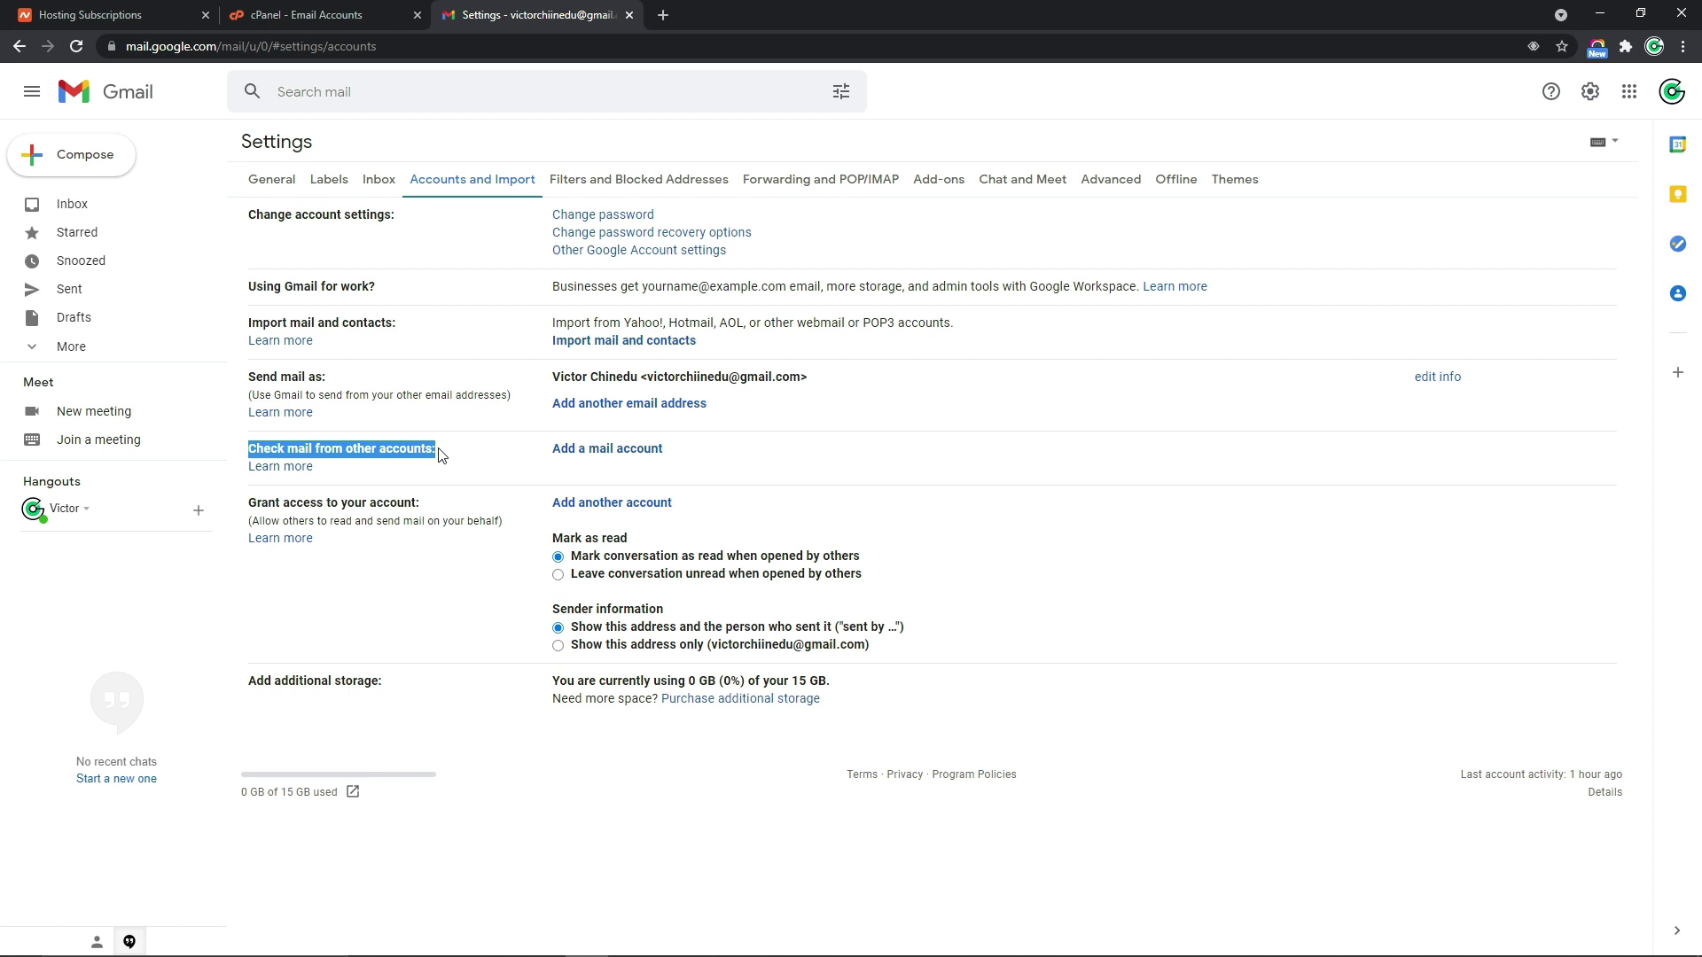
left_click(441, 454)
Add a mail account to check, entering the domain Contact mailbox address
left_click(593, 453)
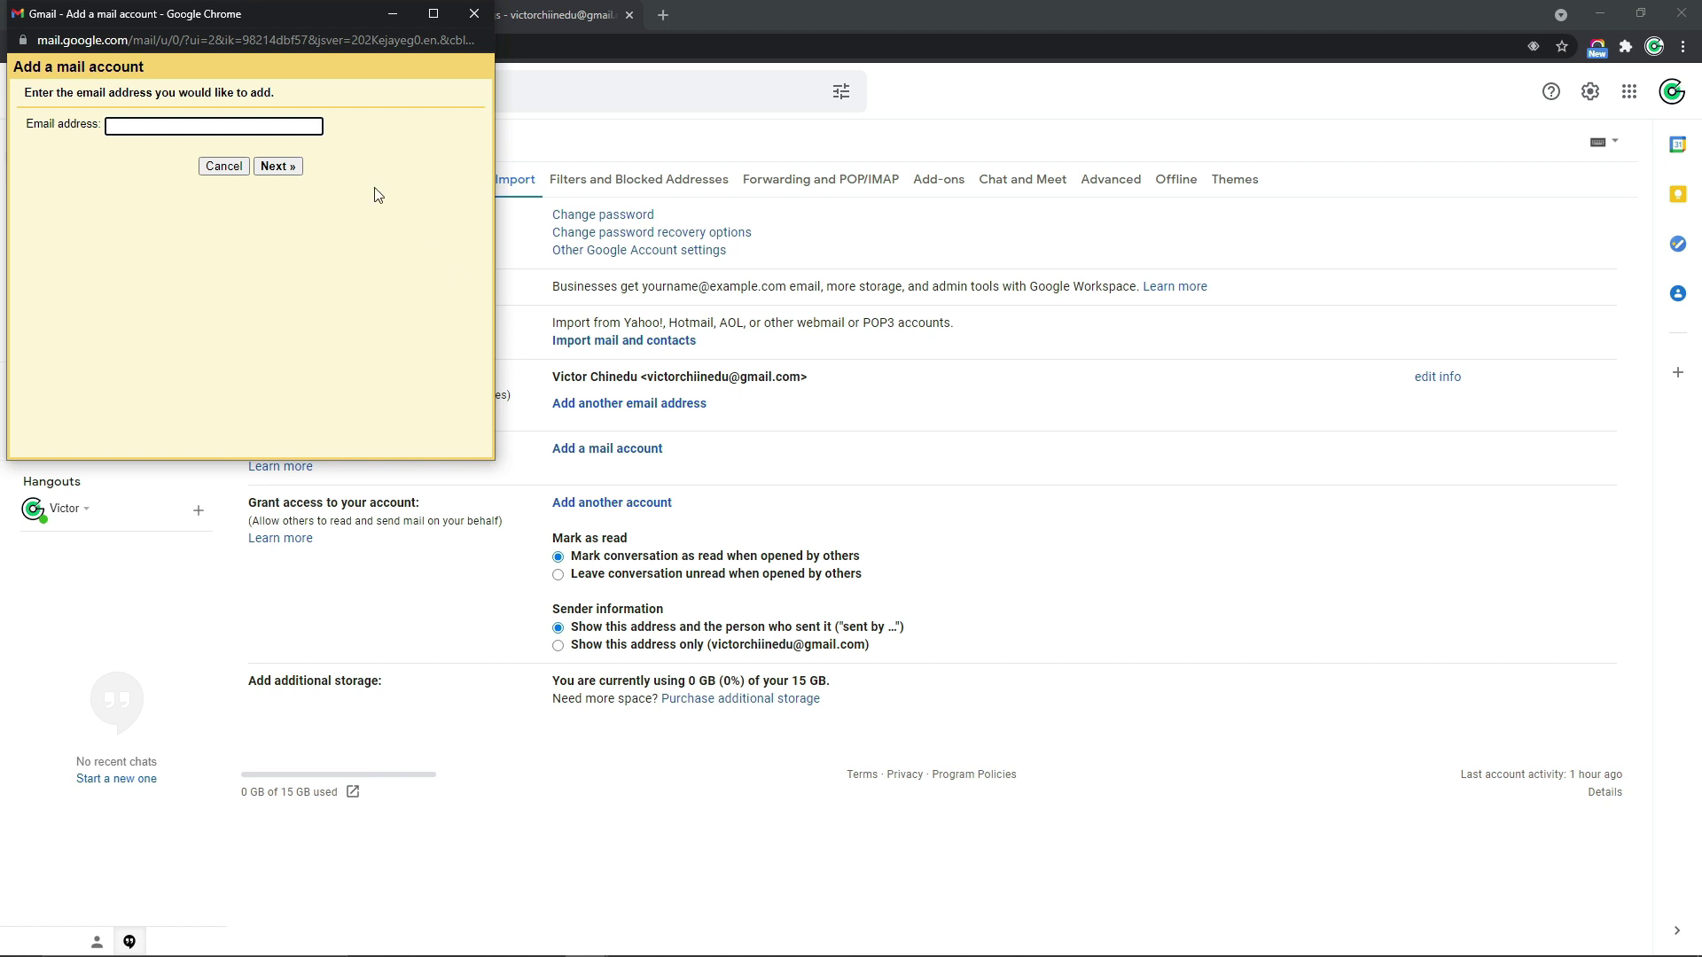
left_click_drag(242, 25, 820, 261)
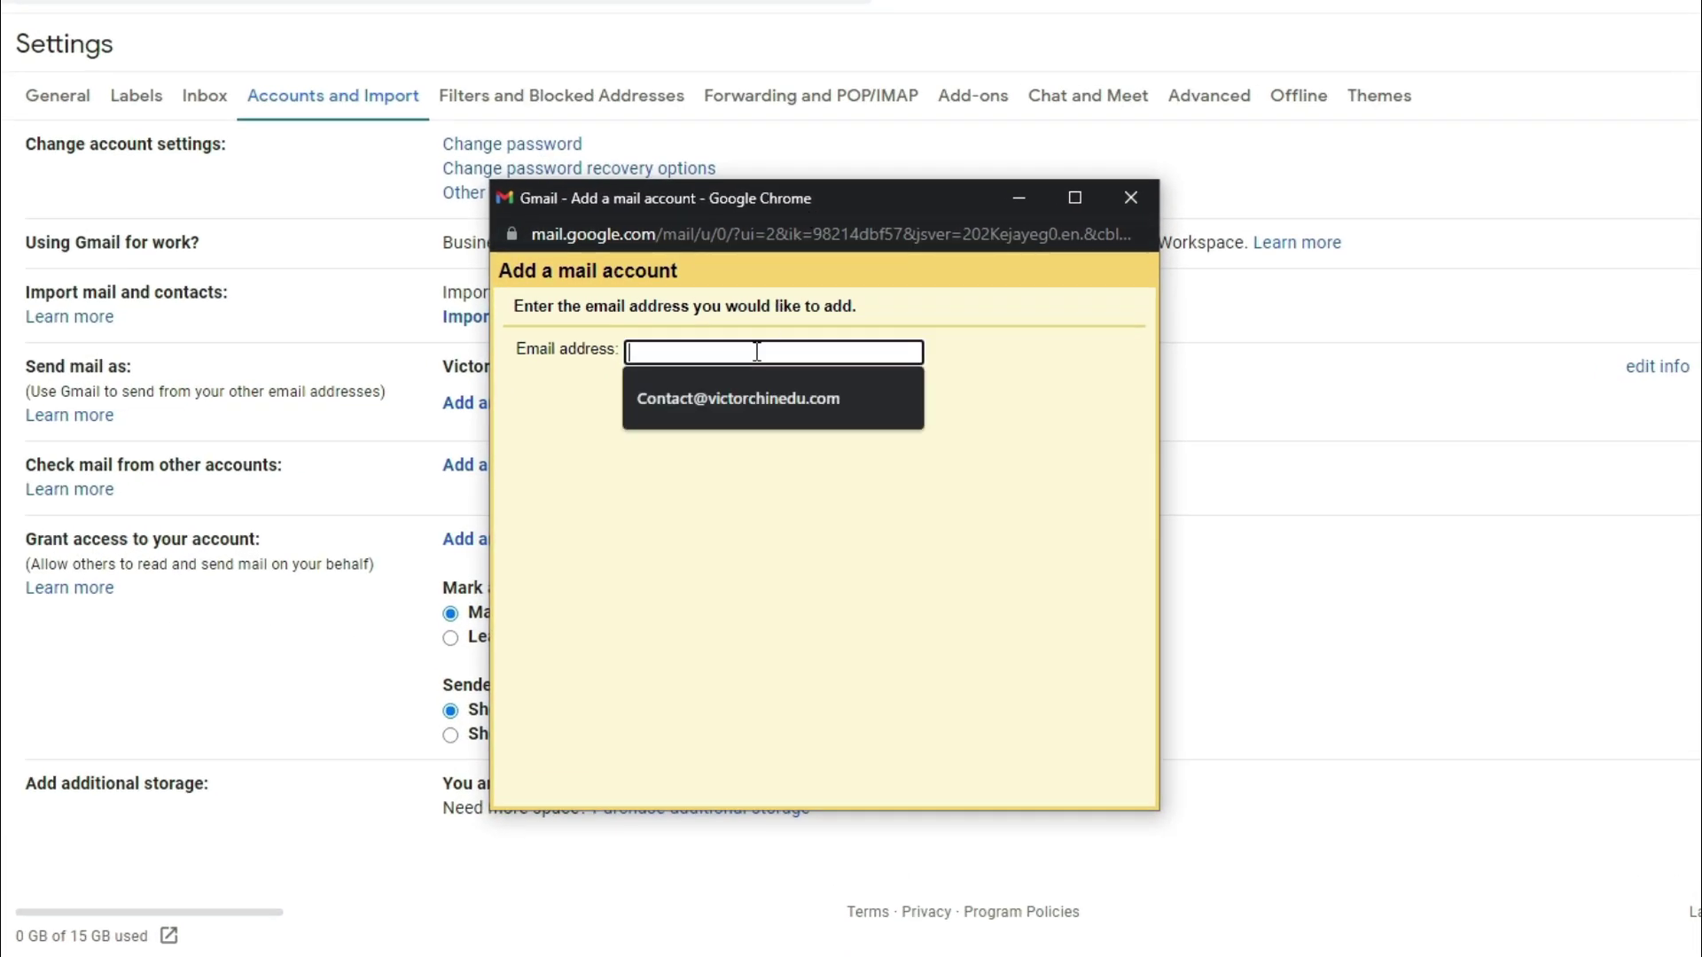
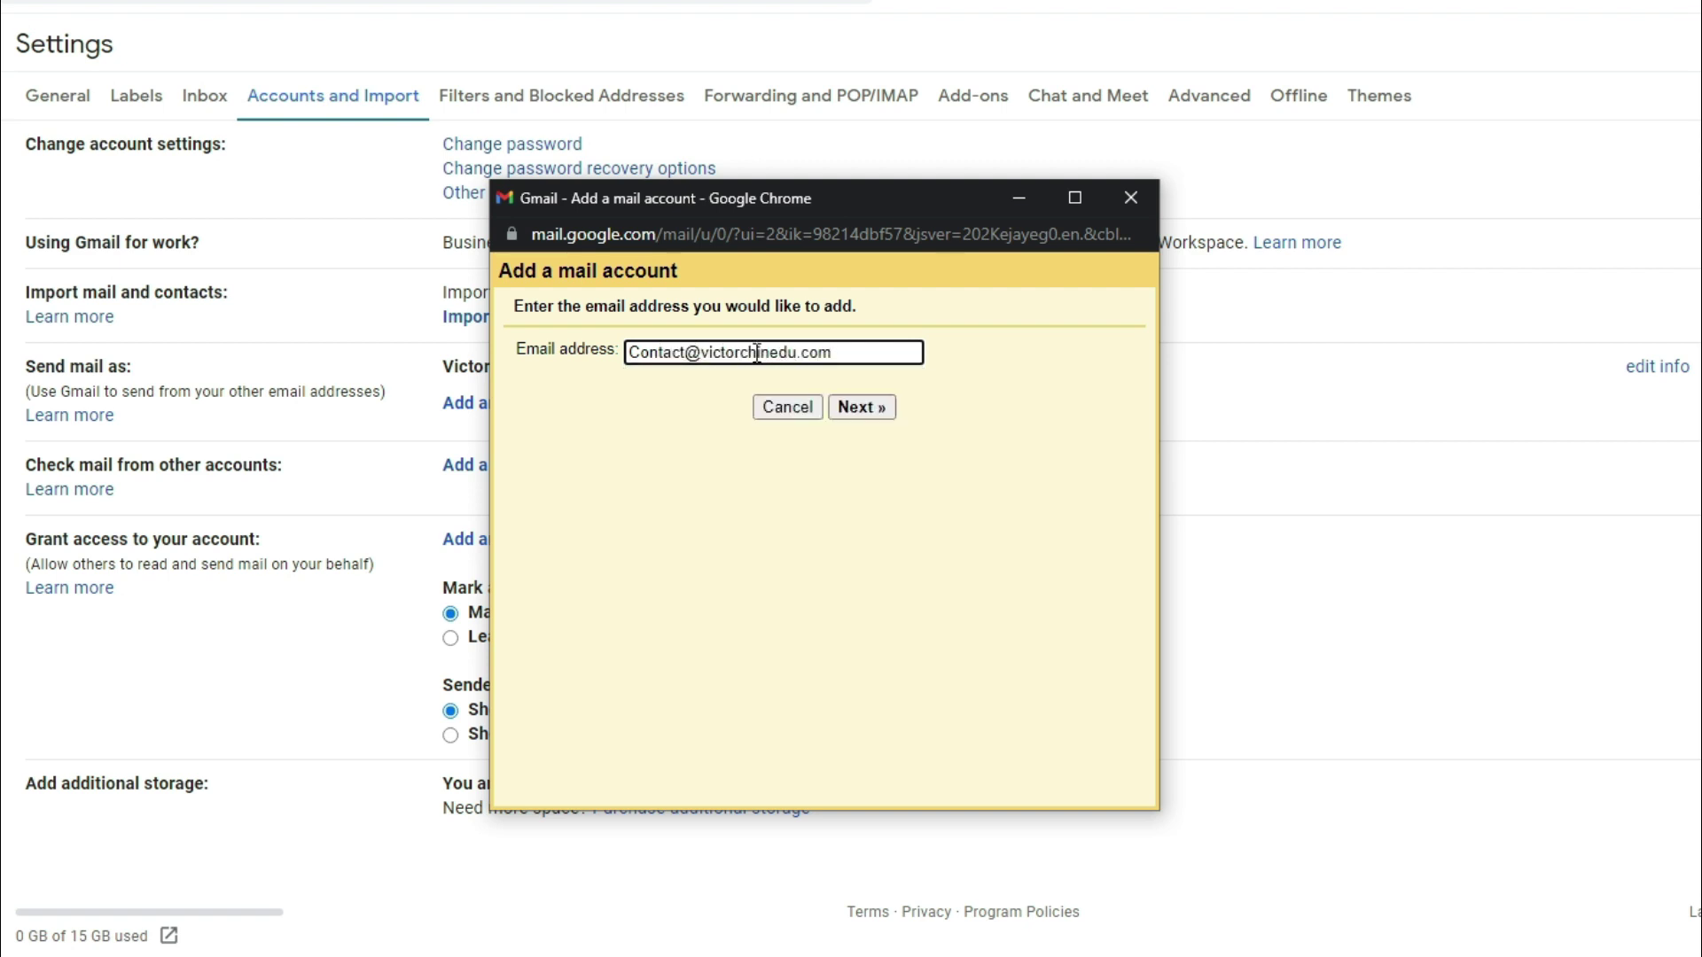
left_click(859, 415)
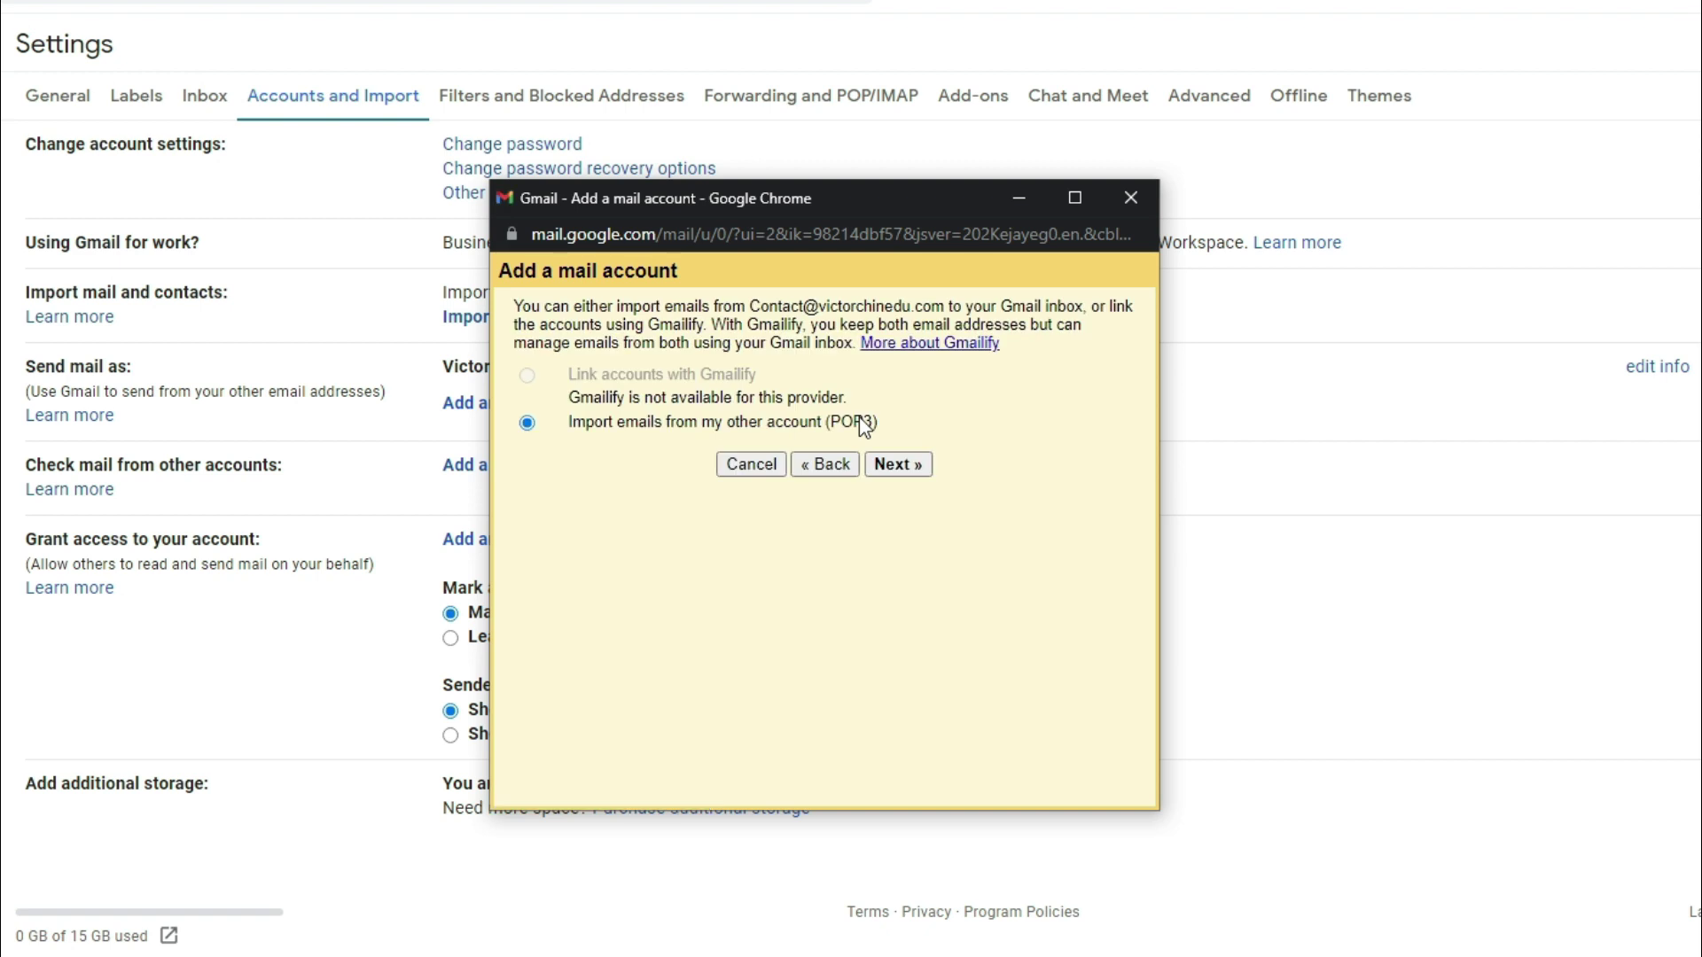
Choose 'Import emails from my other account (POP3)' and continue to the POP settings
left_click_drag(567, 418, 741, 430)
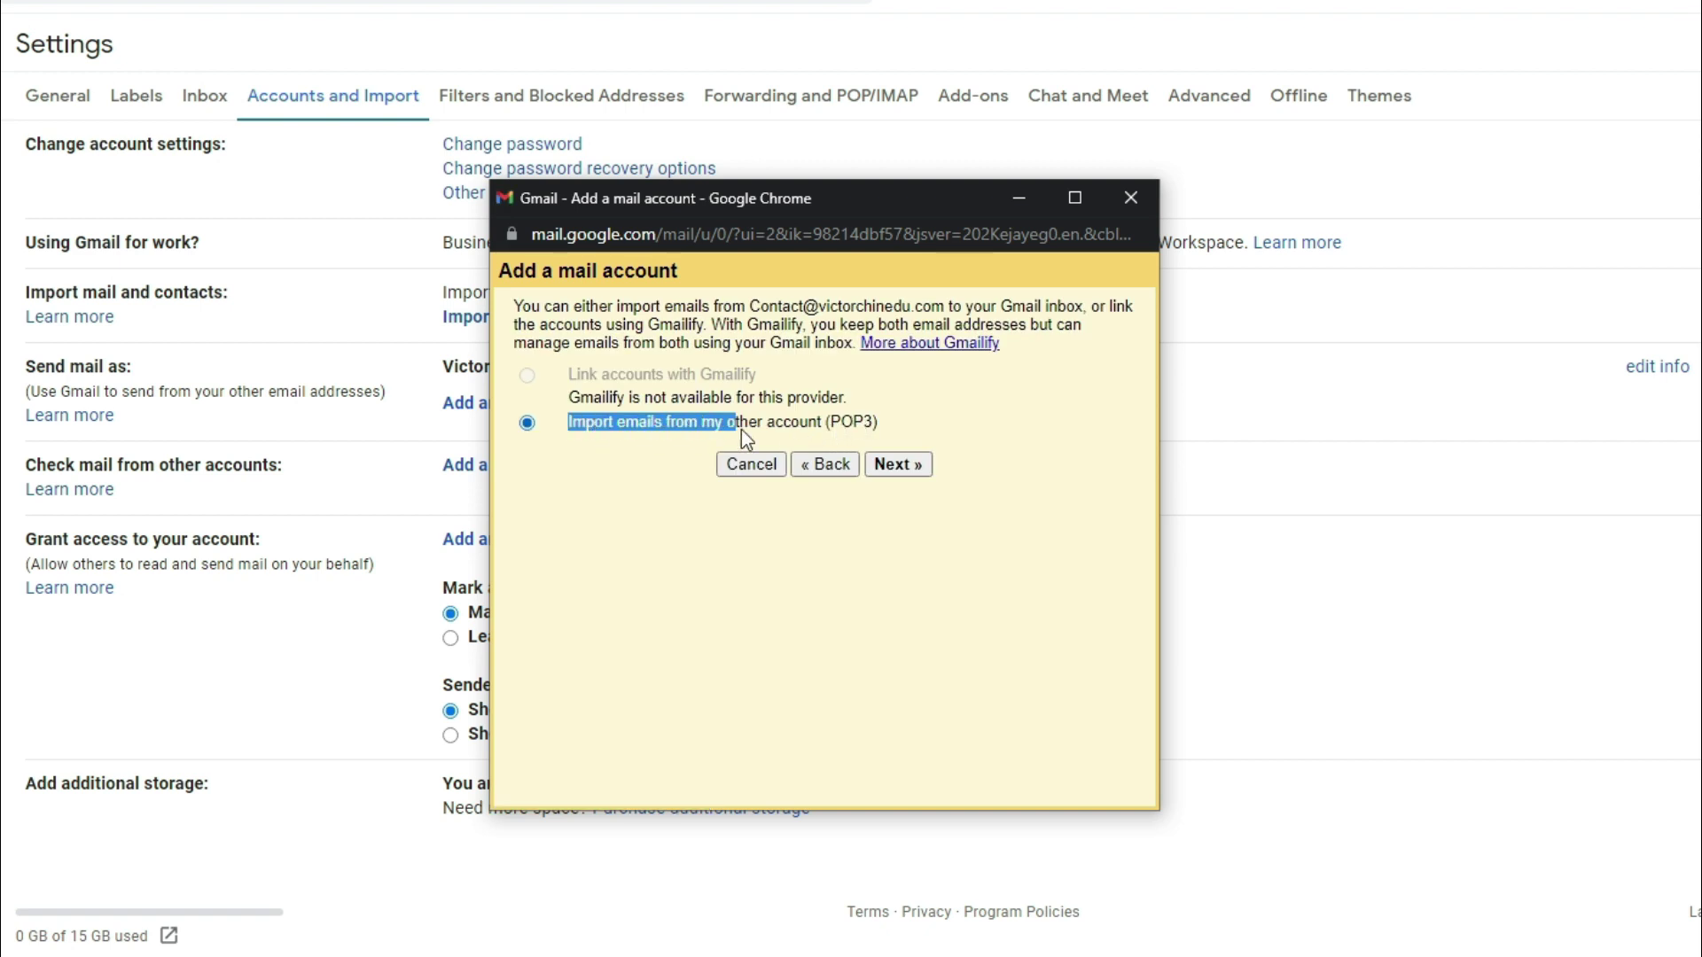
left_click(880, 429)
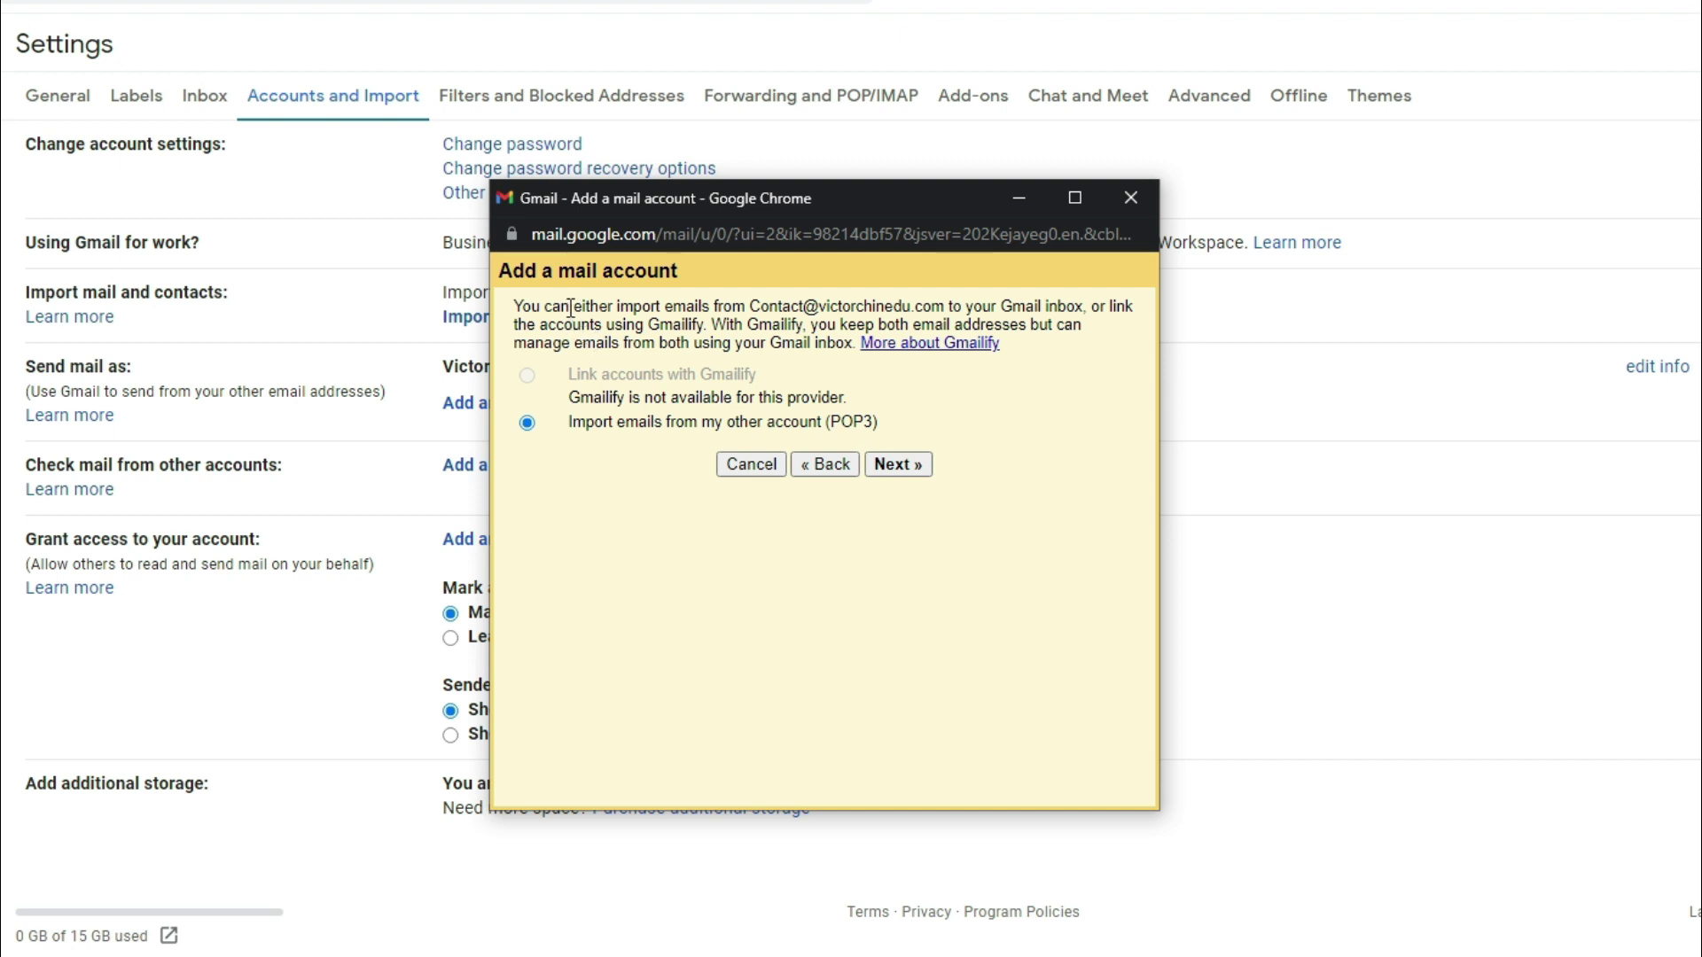
left_click_drag(574, 307, 706, 331)
left_click(708, 331)
left_click_drag(568, 397, 839, 390)
left_click(631, 432)
left_click(904, 466)
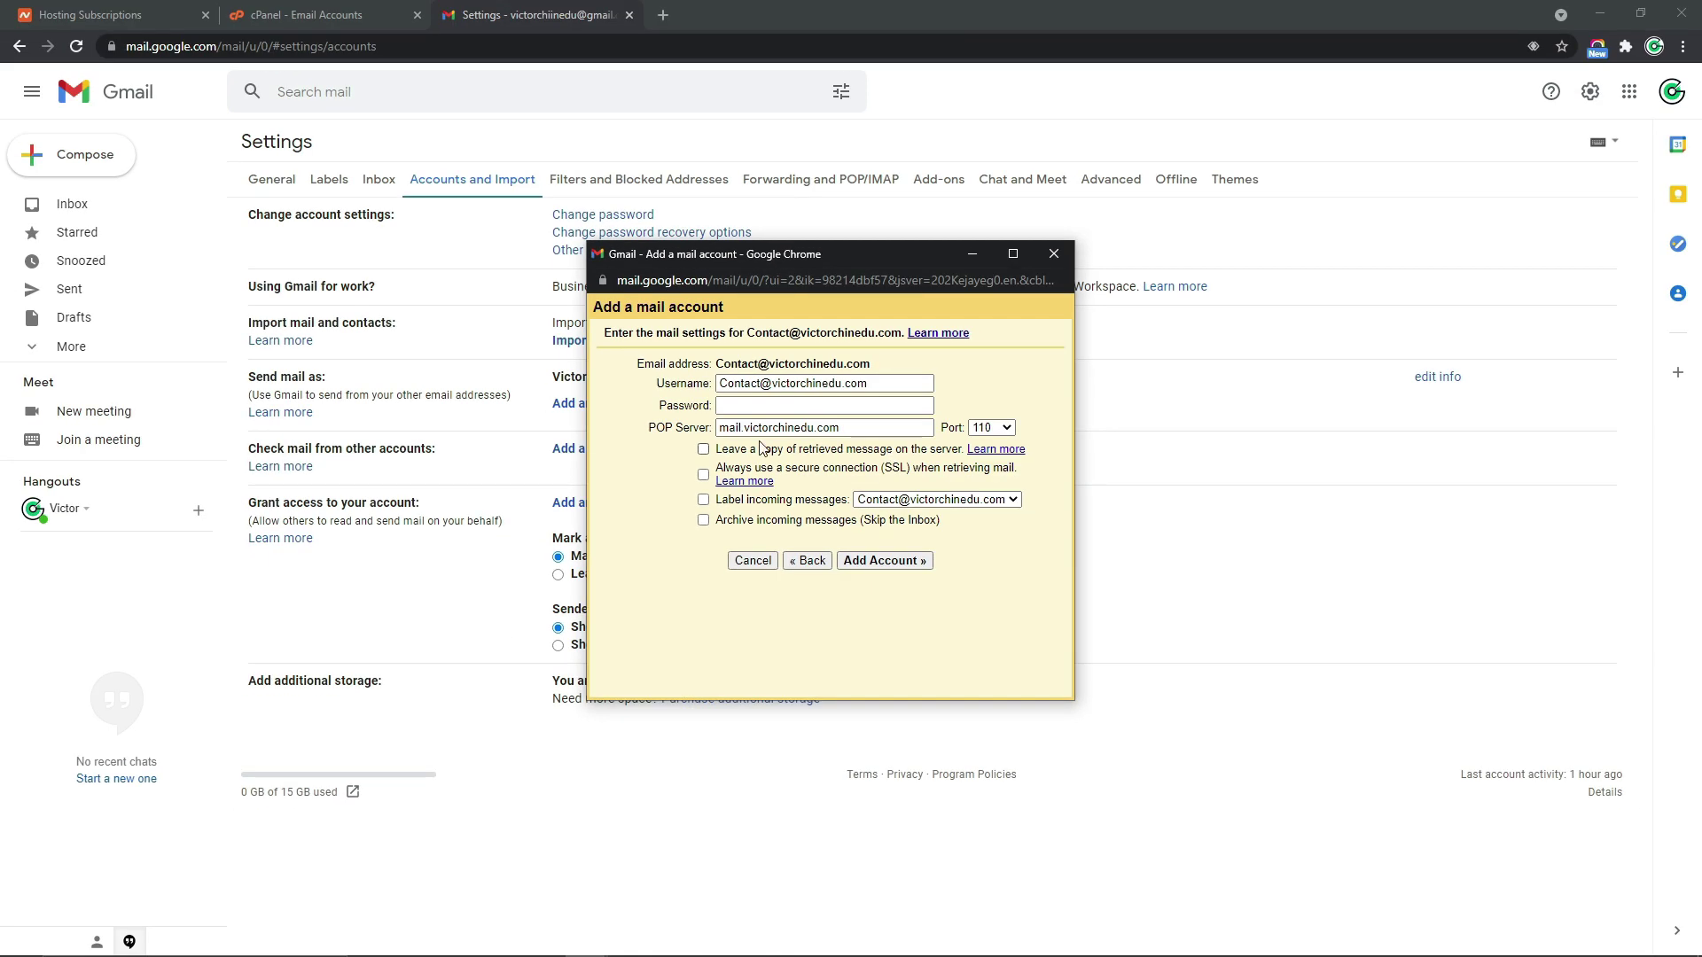
Open the Contact mailbox's webmail from cPanel's Email Accounts list in Roundcube
left_click(314, 23)
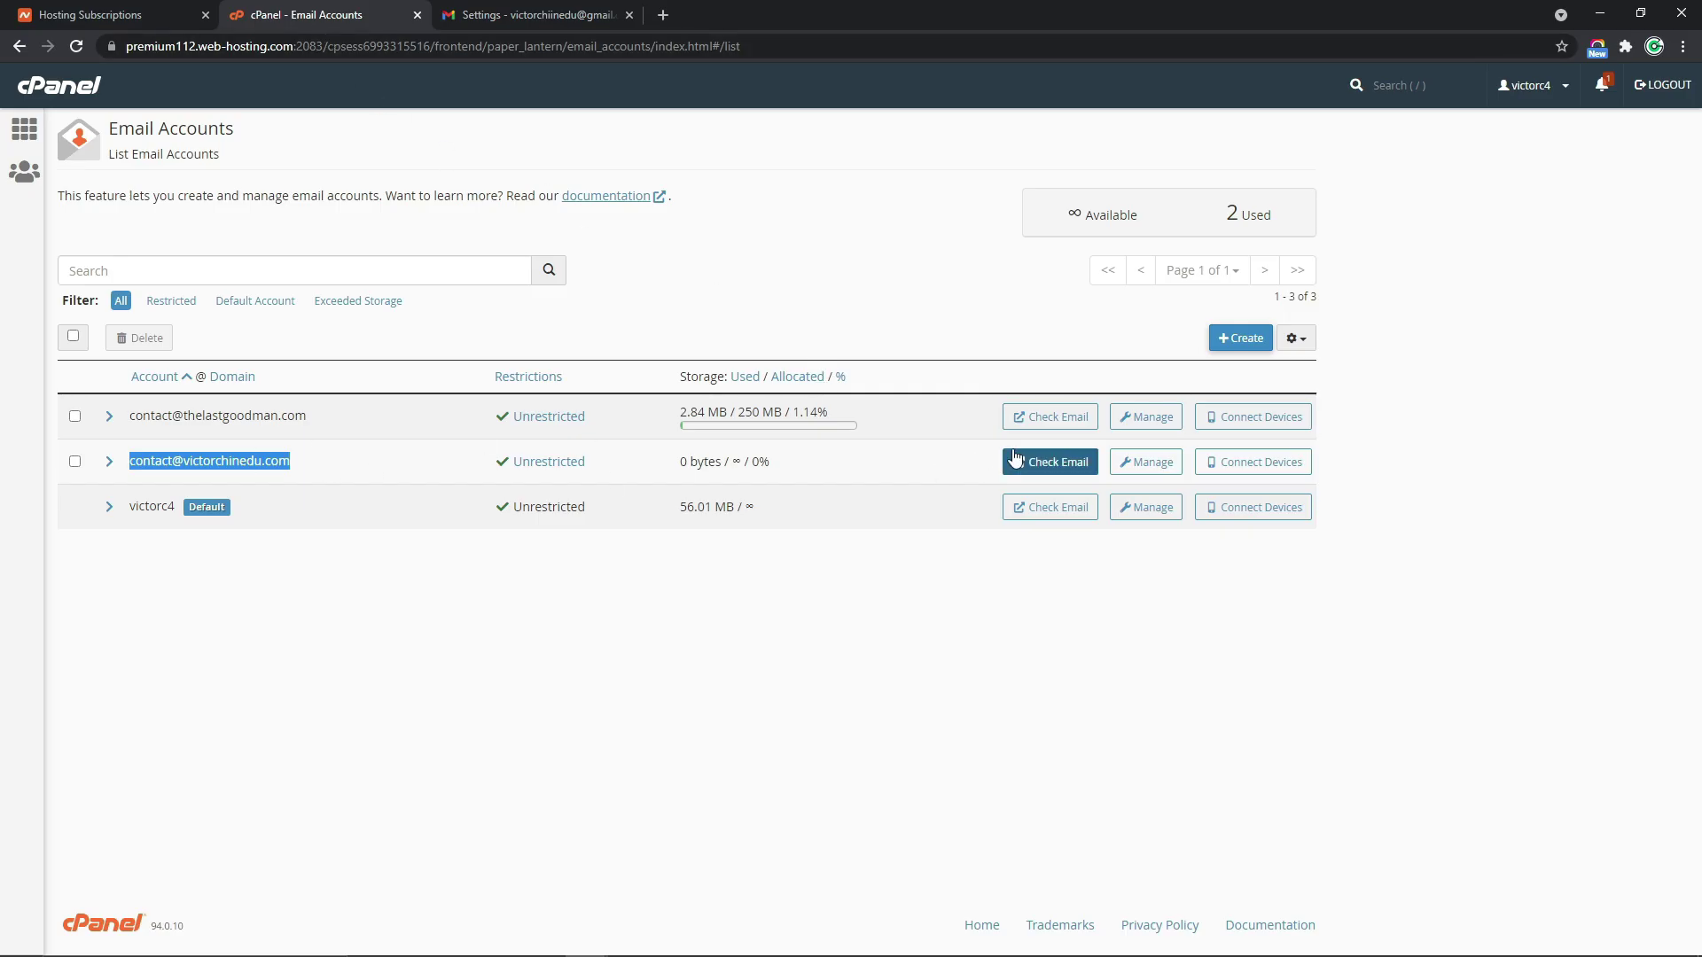
left_click(1043, 462)
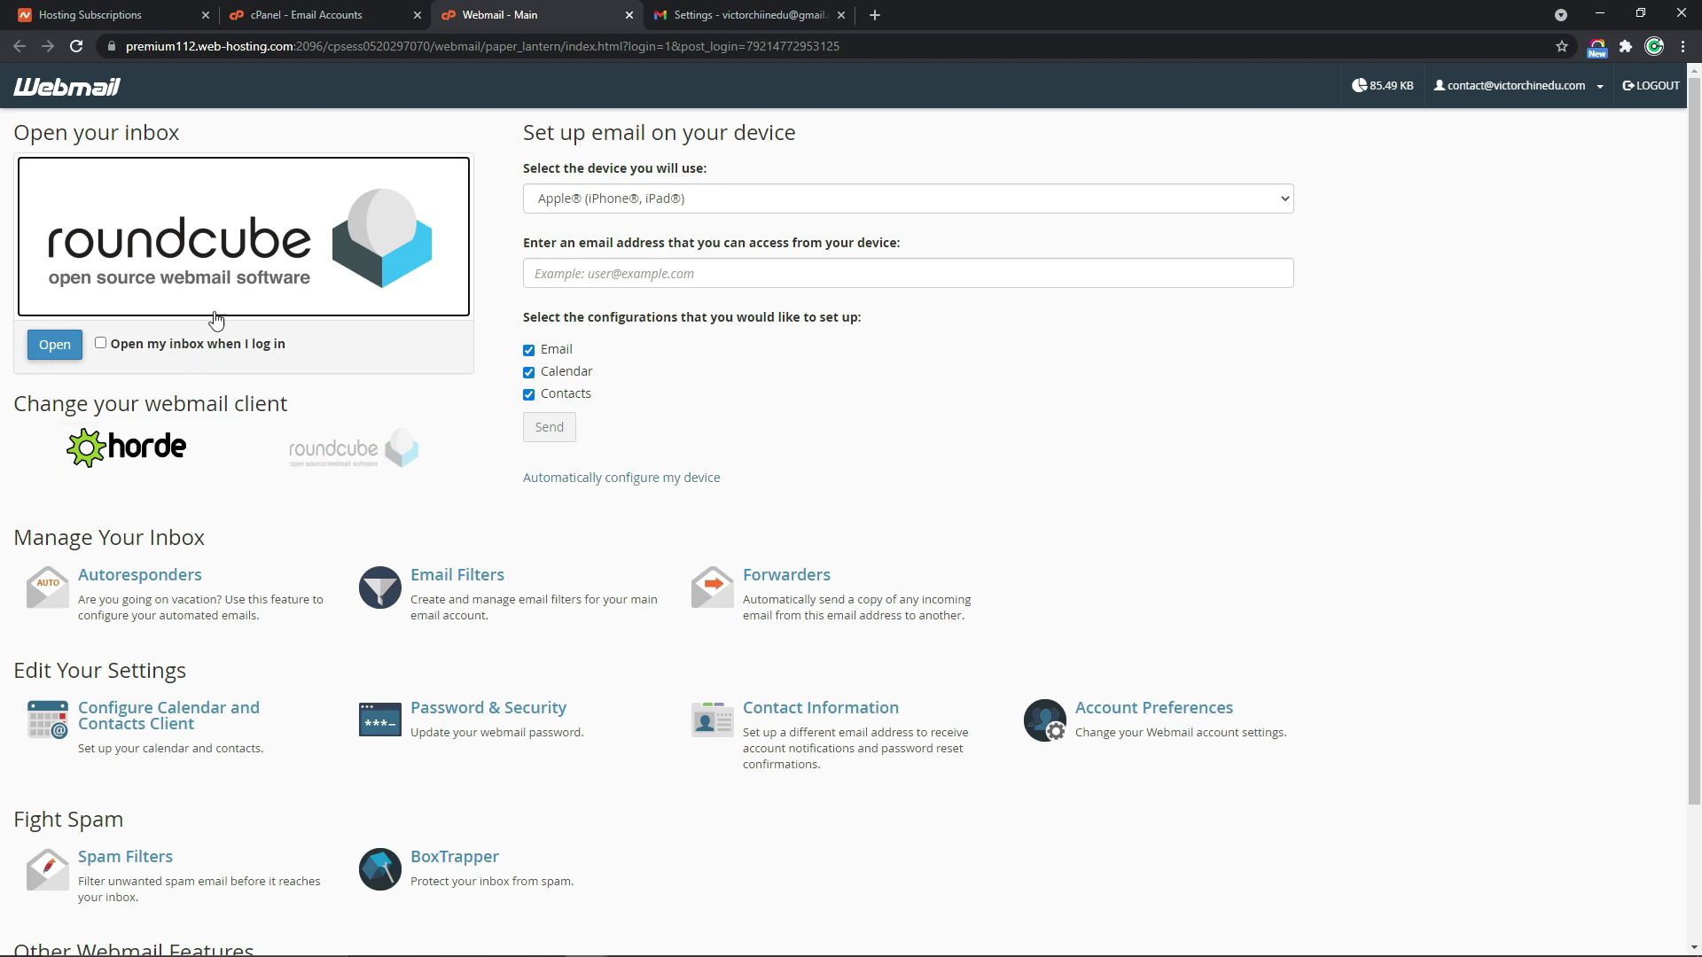
left_click(68, 350)
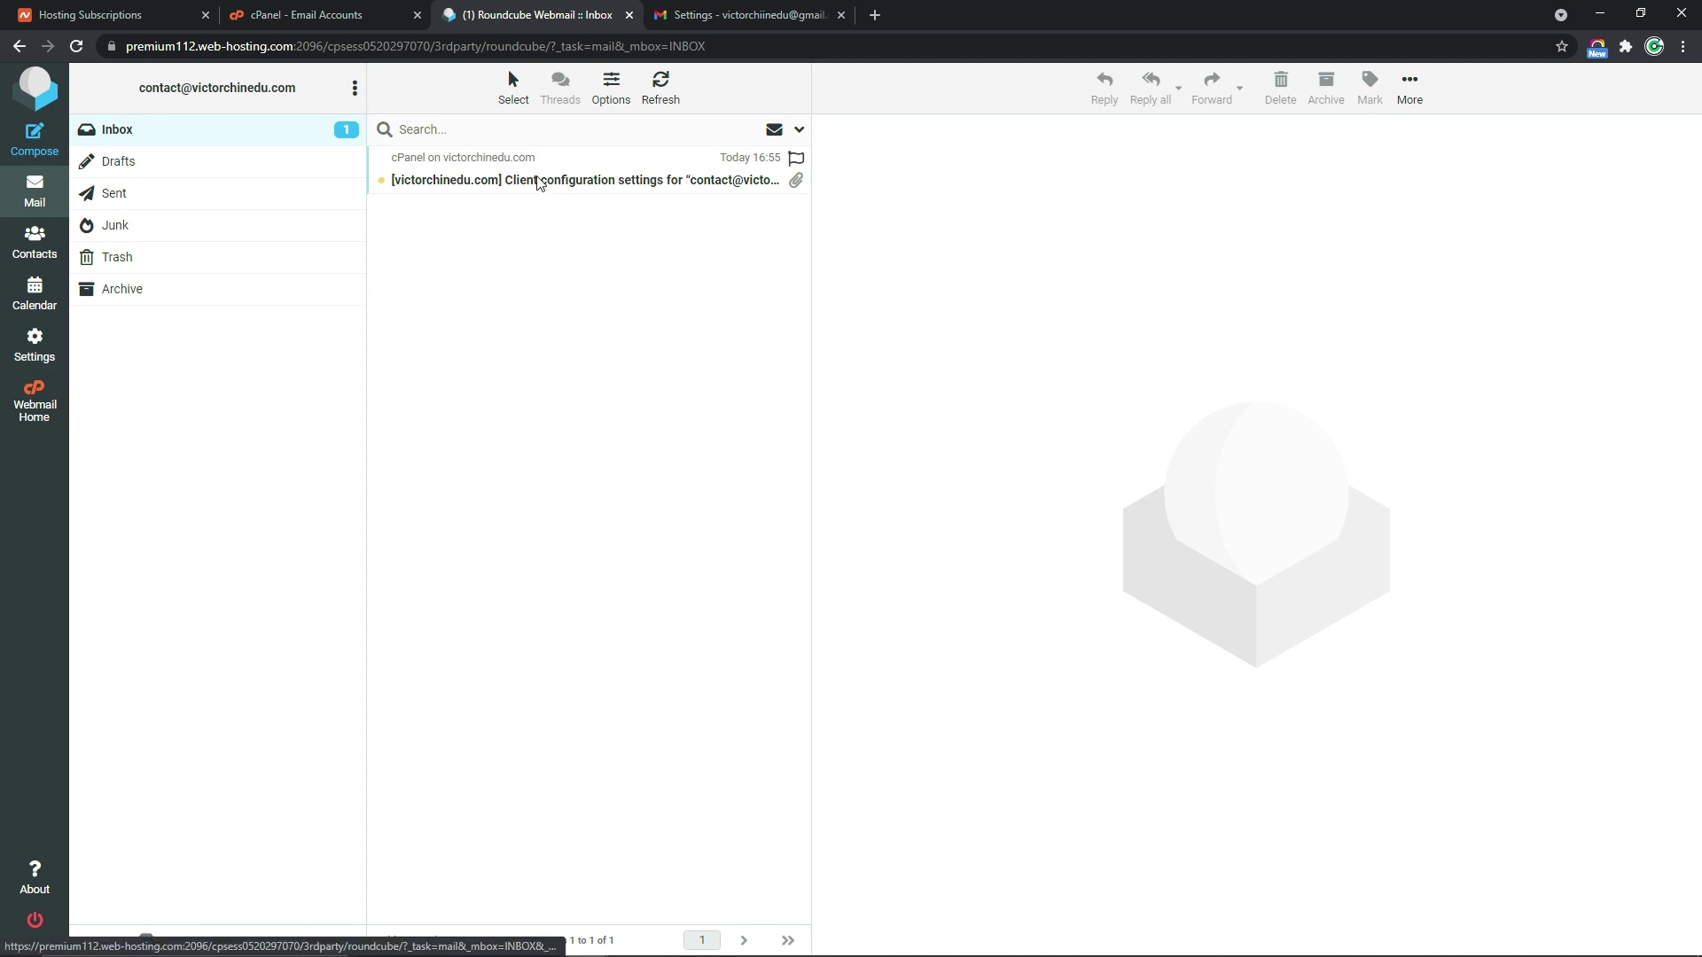
Read the Client configuration email's secure SSL/TLS settings, with Gmail's add-account window placed beside it
left_click(642, 181)
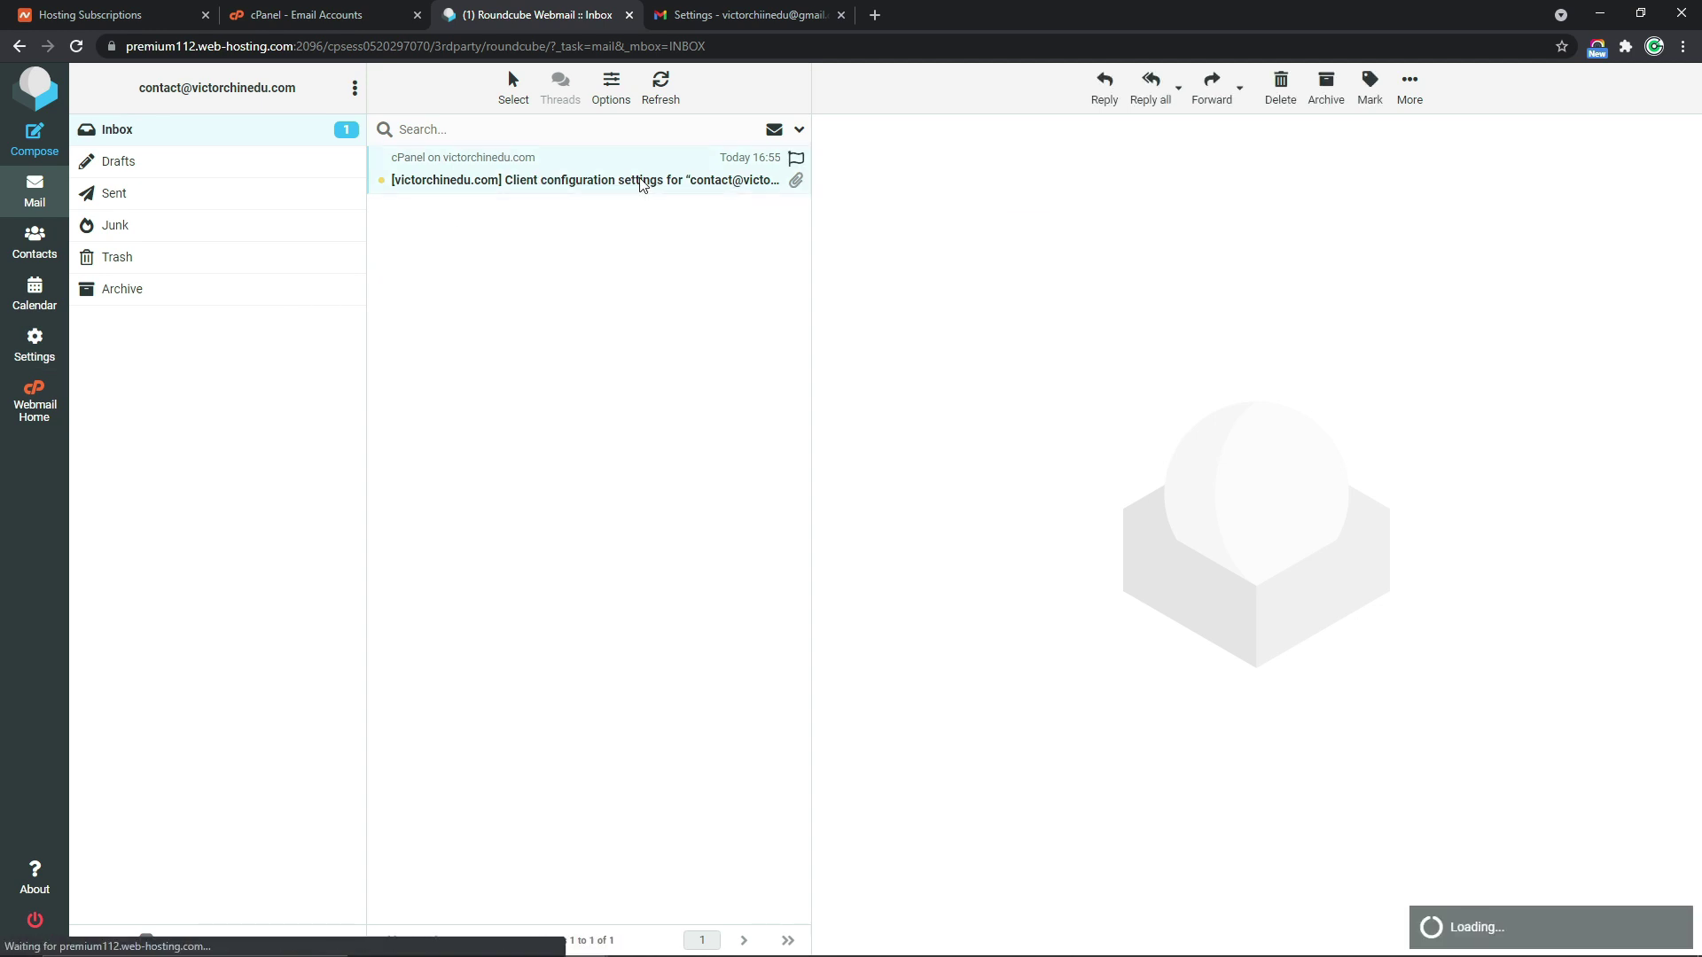
scroll(1699, 346, "down", 2)
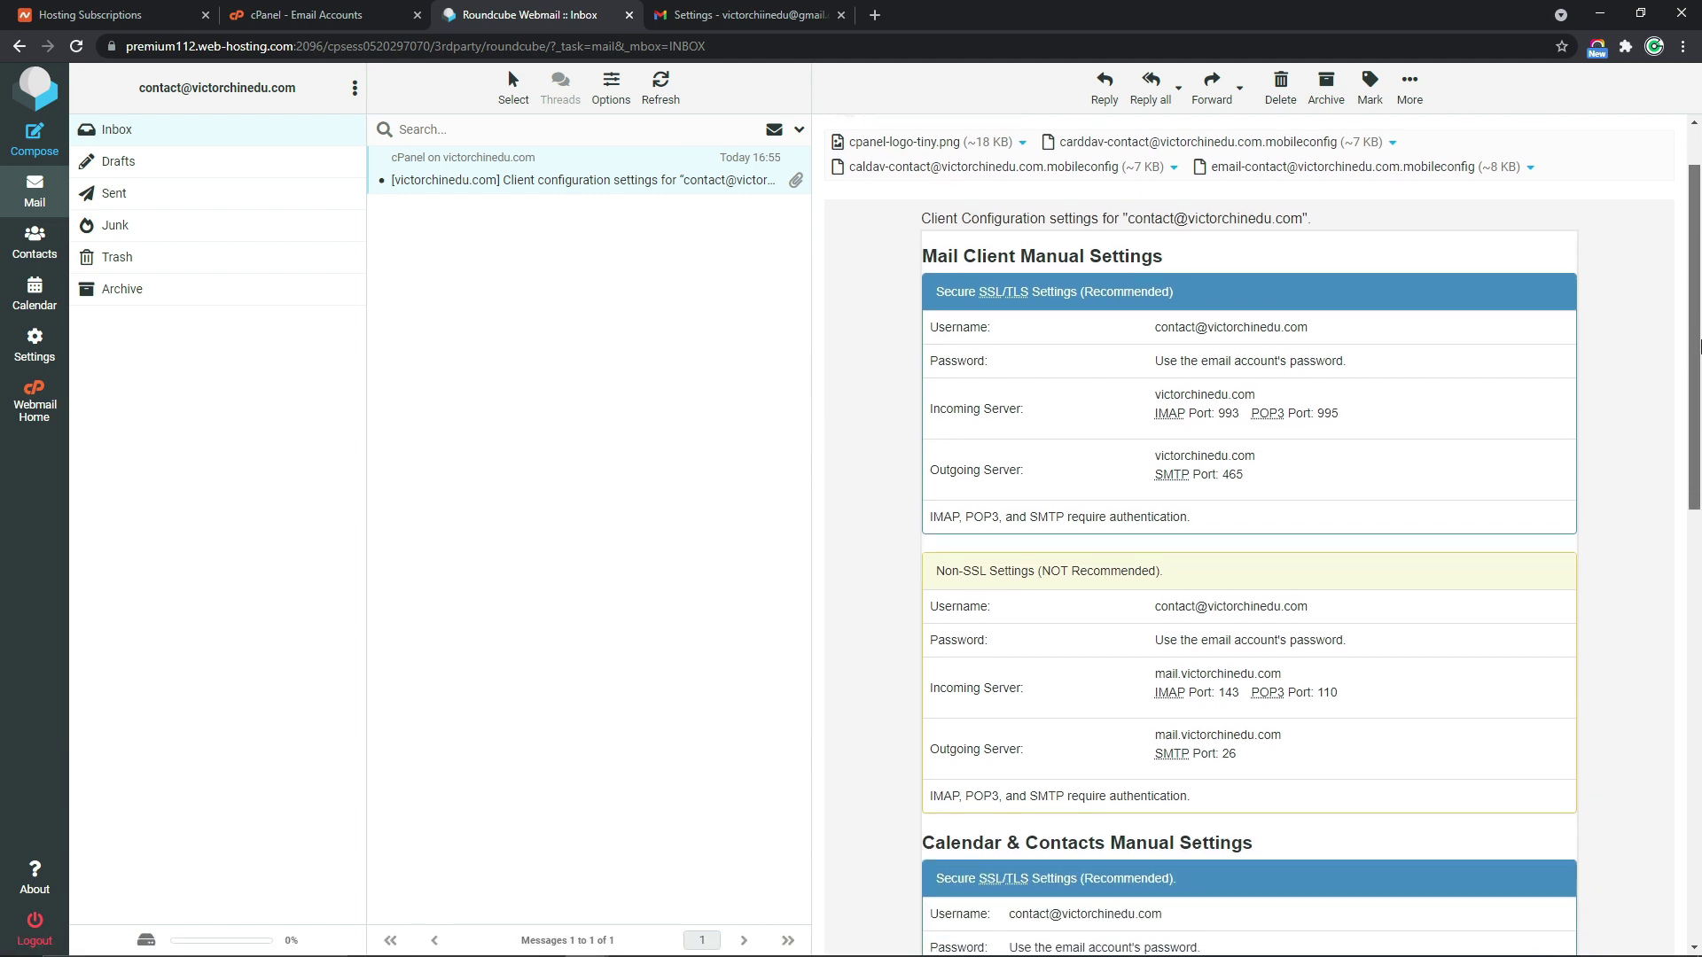
scroll(1699, 346, "down", 1)
left_click_drag(939, 209, 1173, 205)
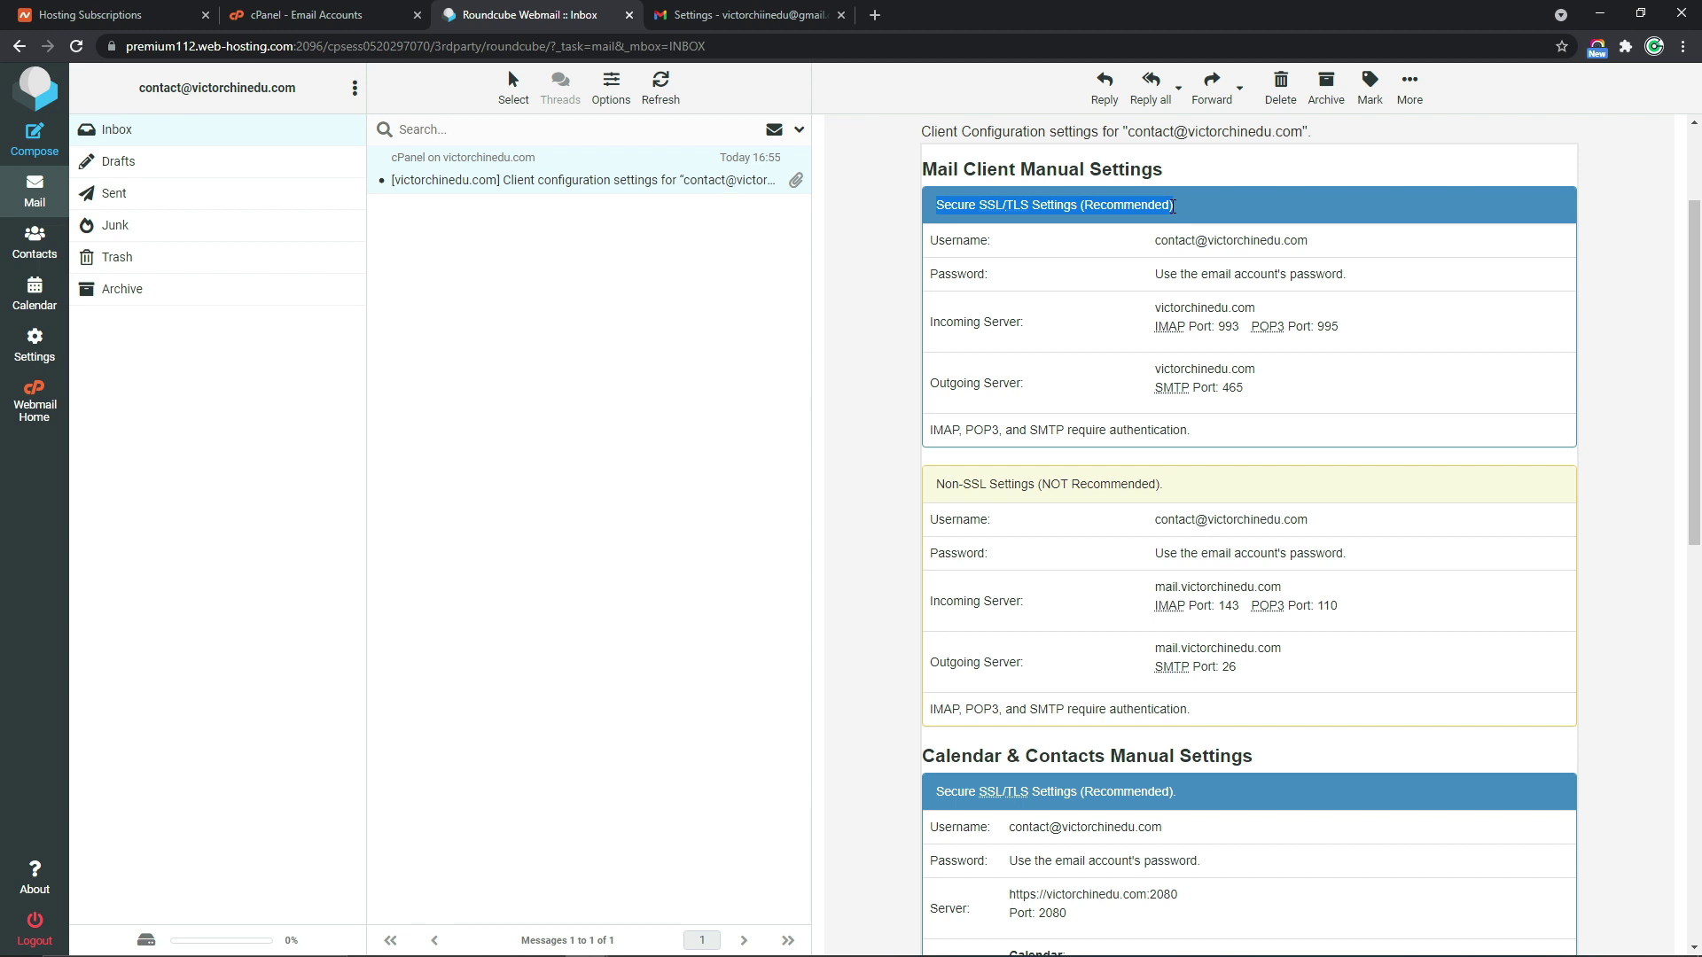
left_click(1173, 205)
mouse_move(599, 953)
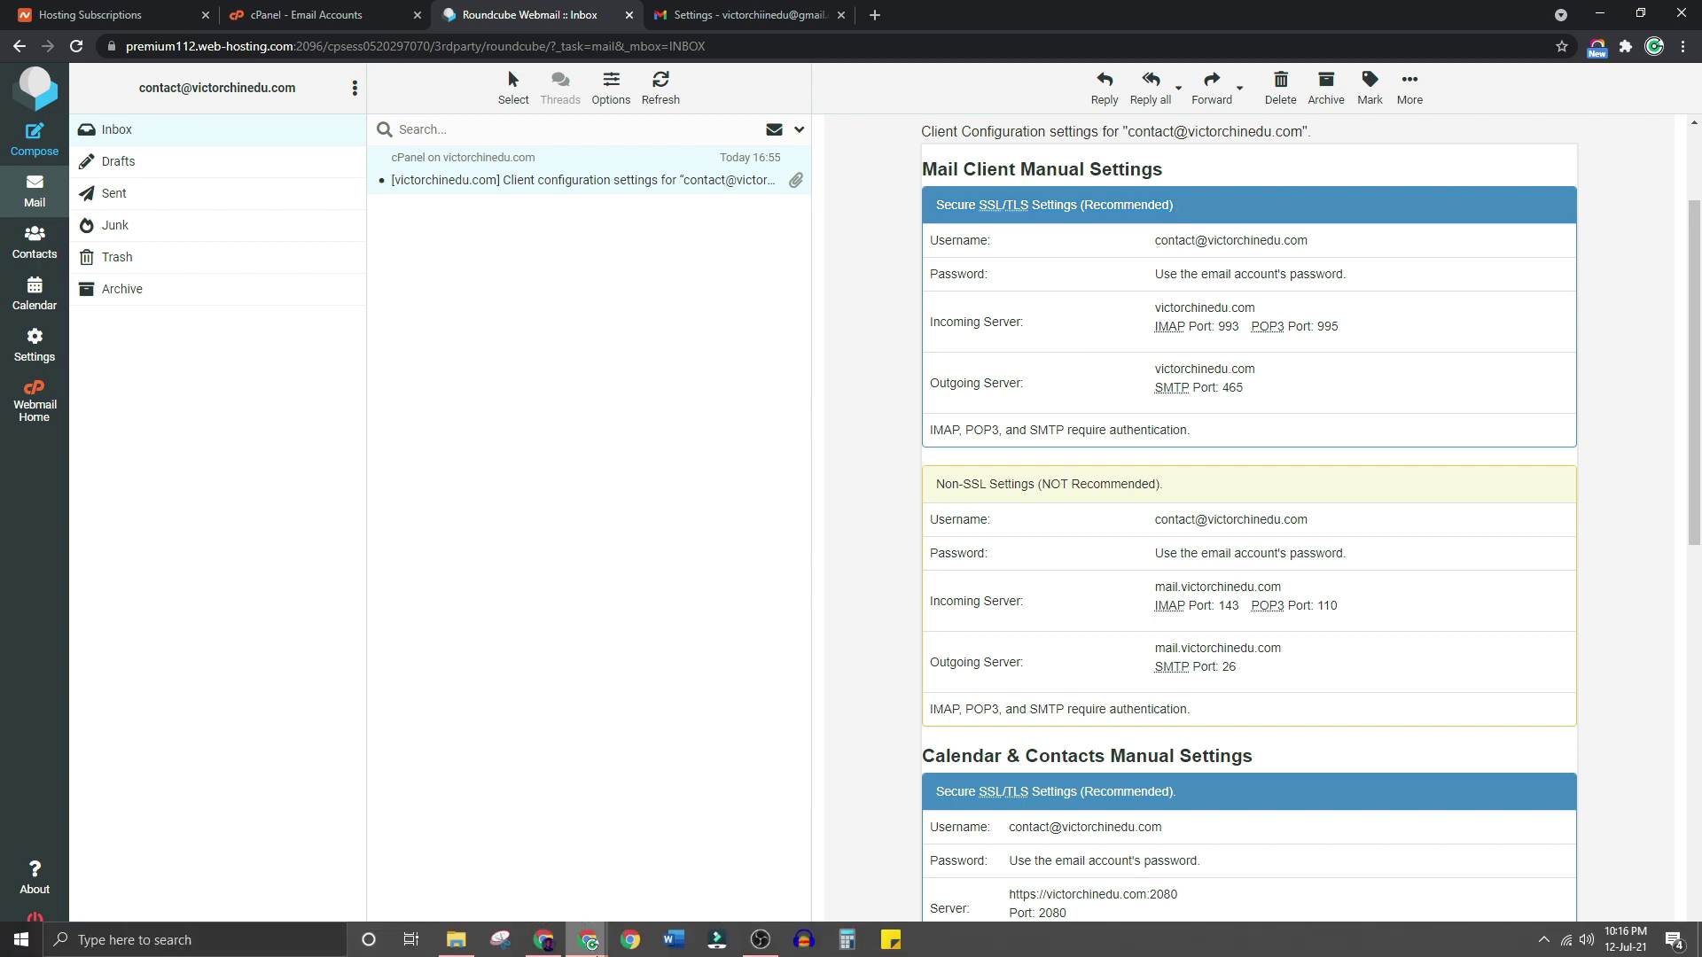
left_click(674, 873)
left_click_drag(802, 258, 596, 257)
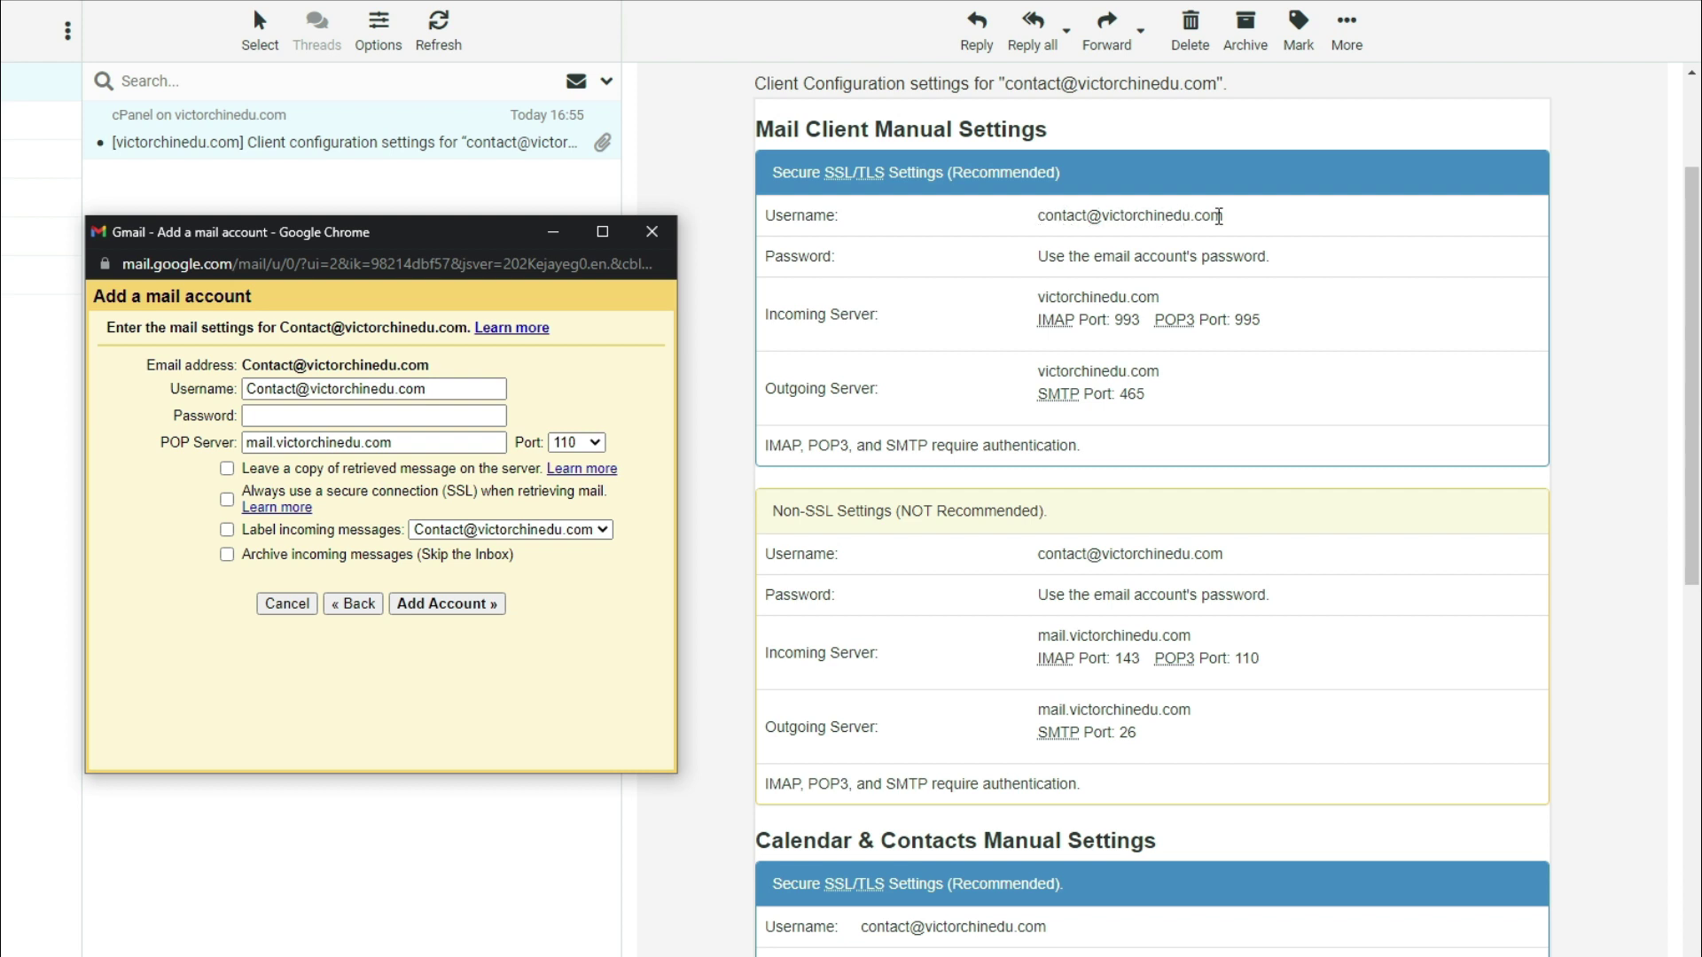
Enter the mailbox password, set POP server to victorchinedu.com and port to 995
left_click(460, 389)
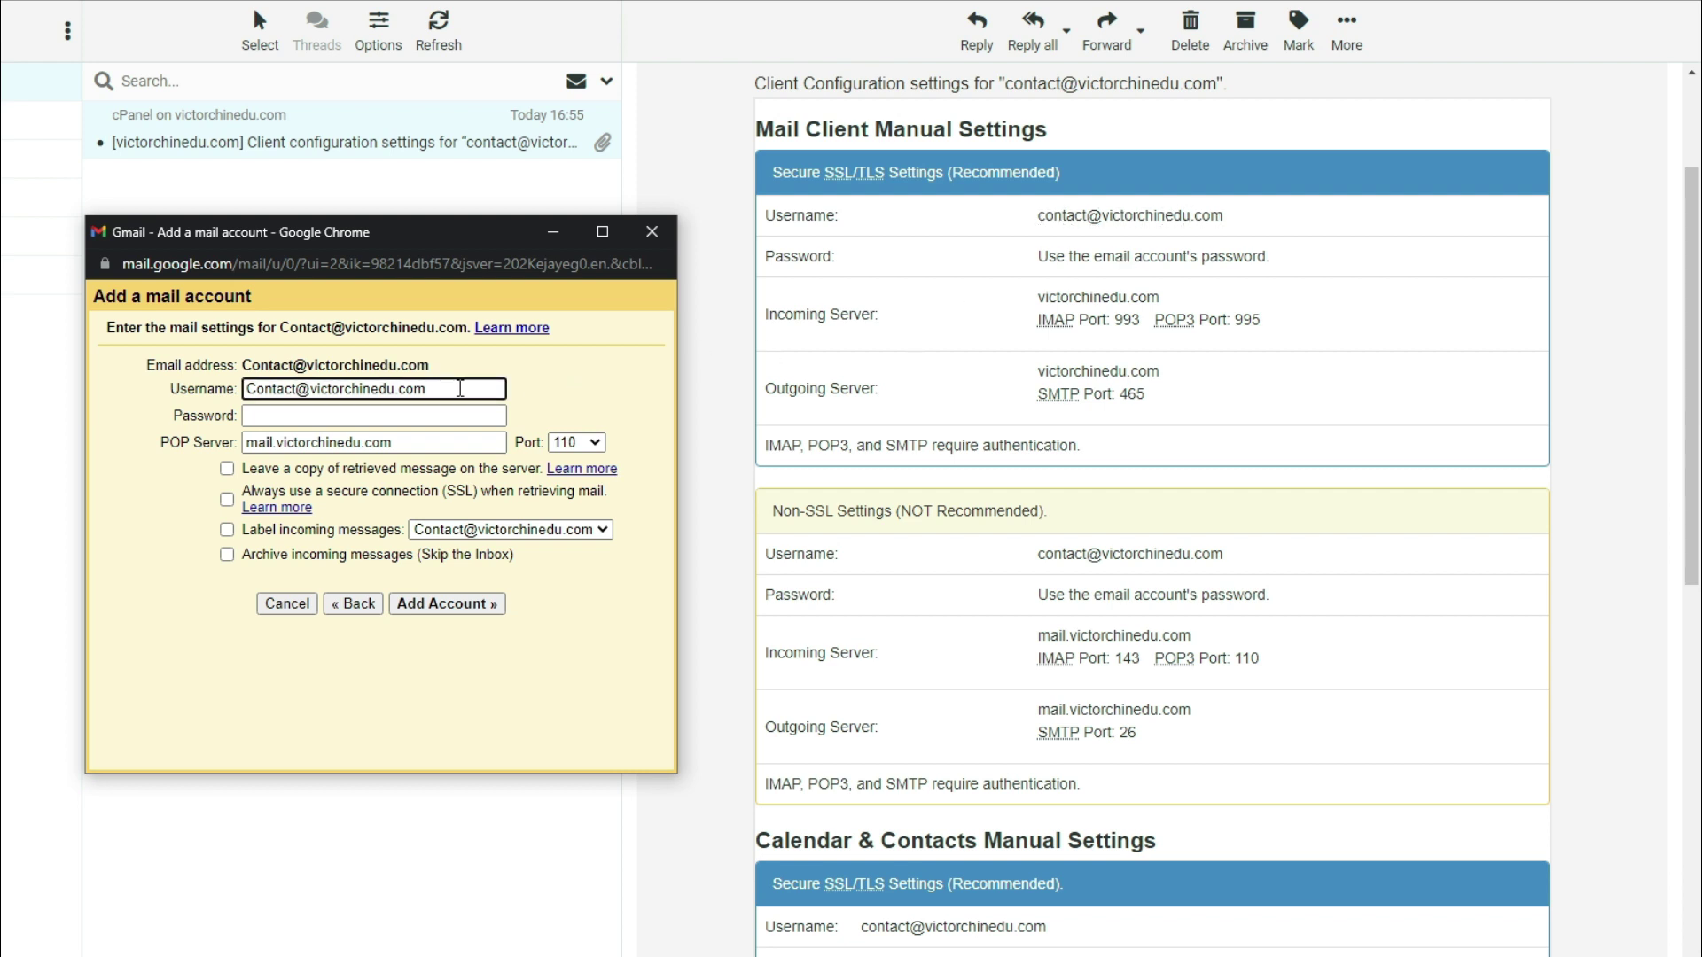
left_click(414, 413)
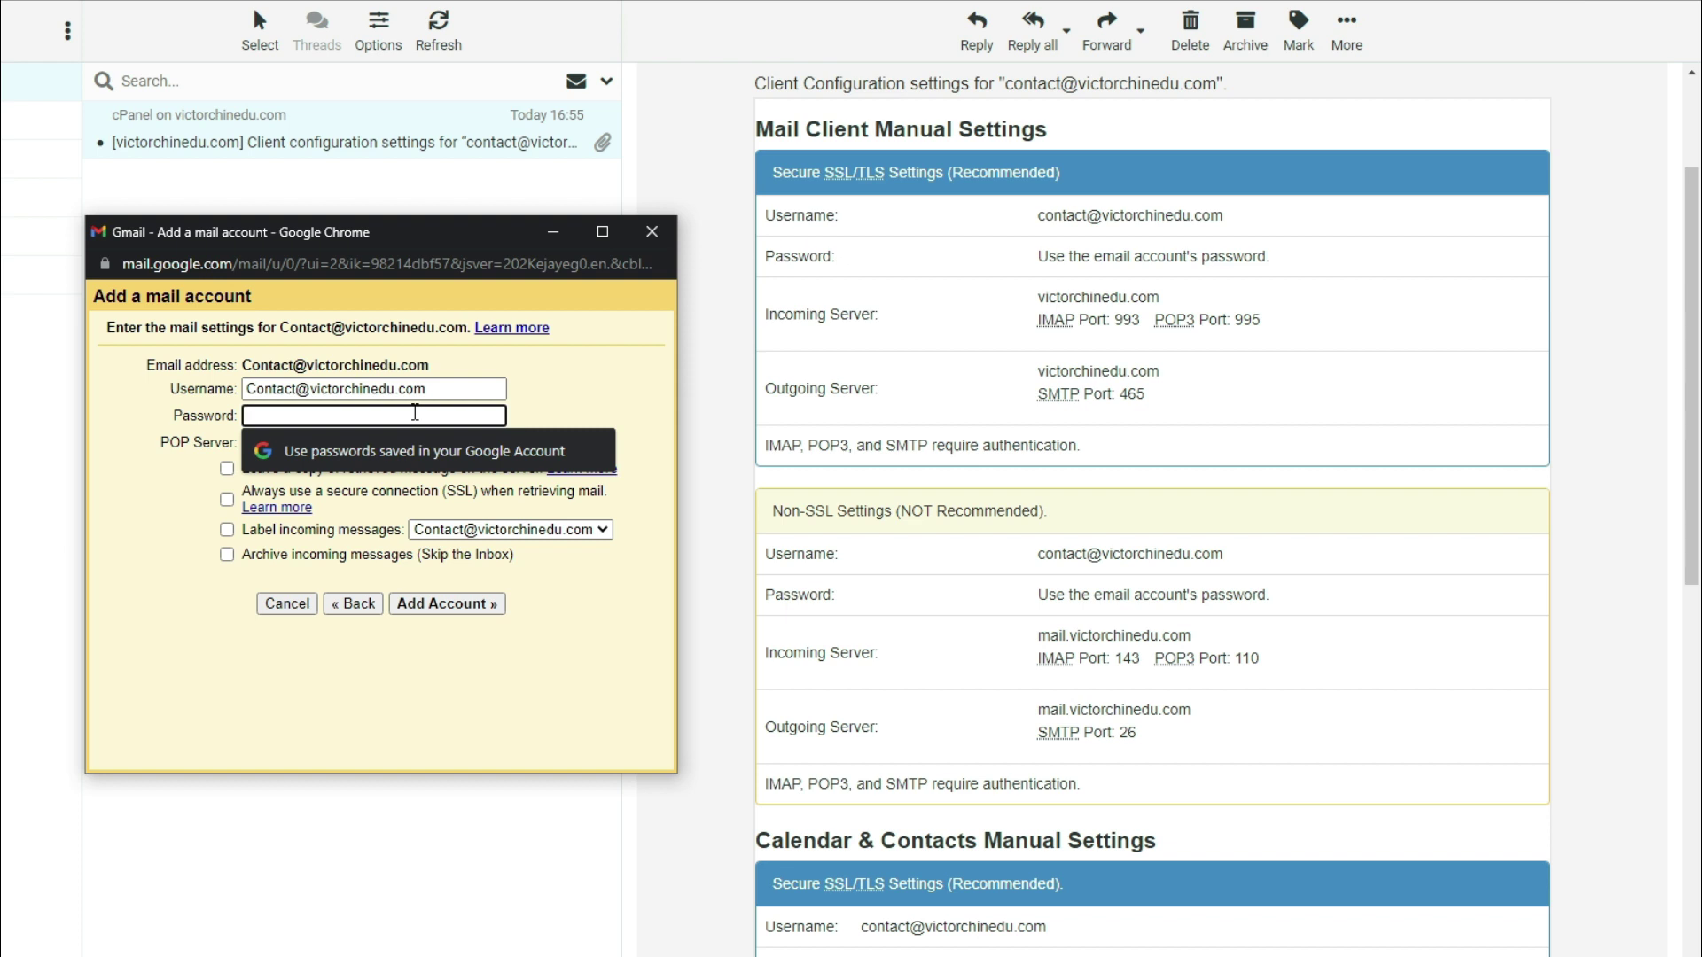
type("•••••••••••••")
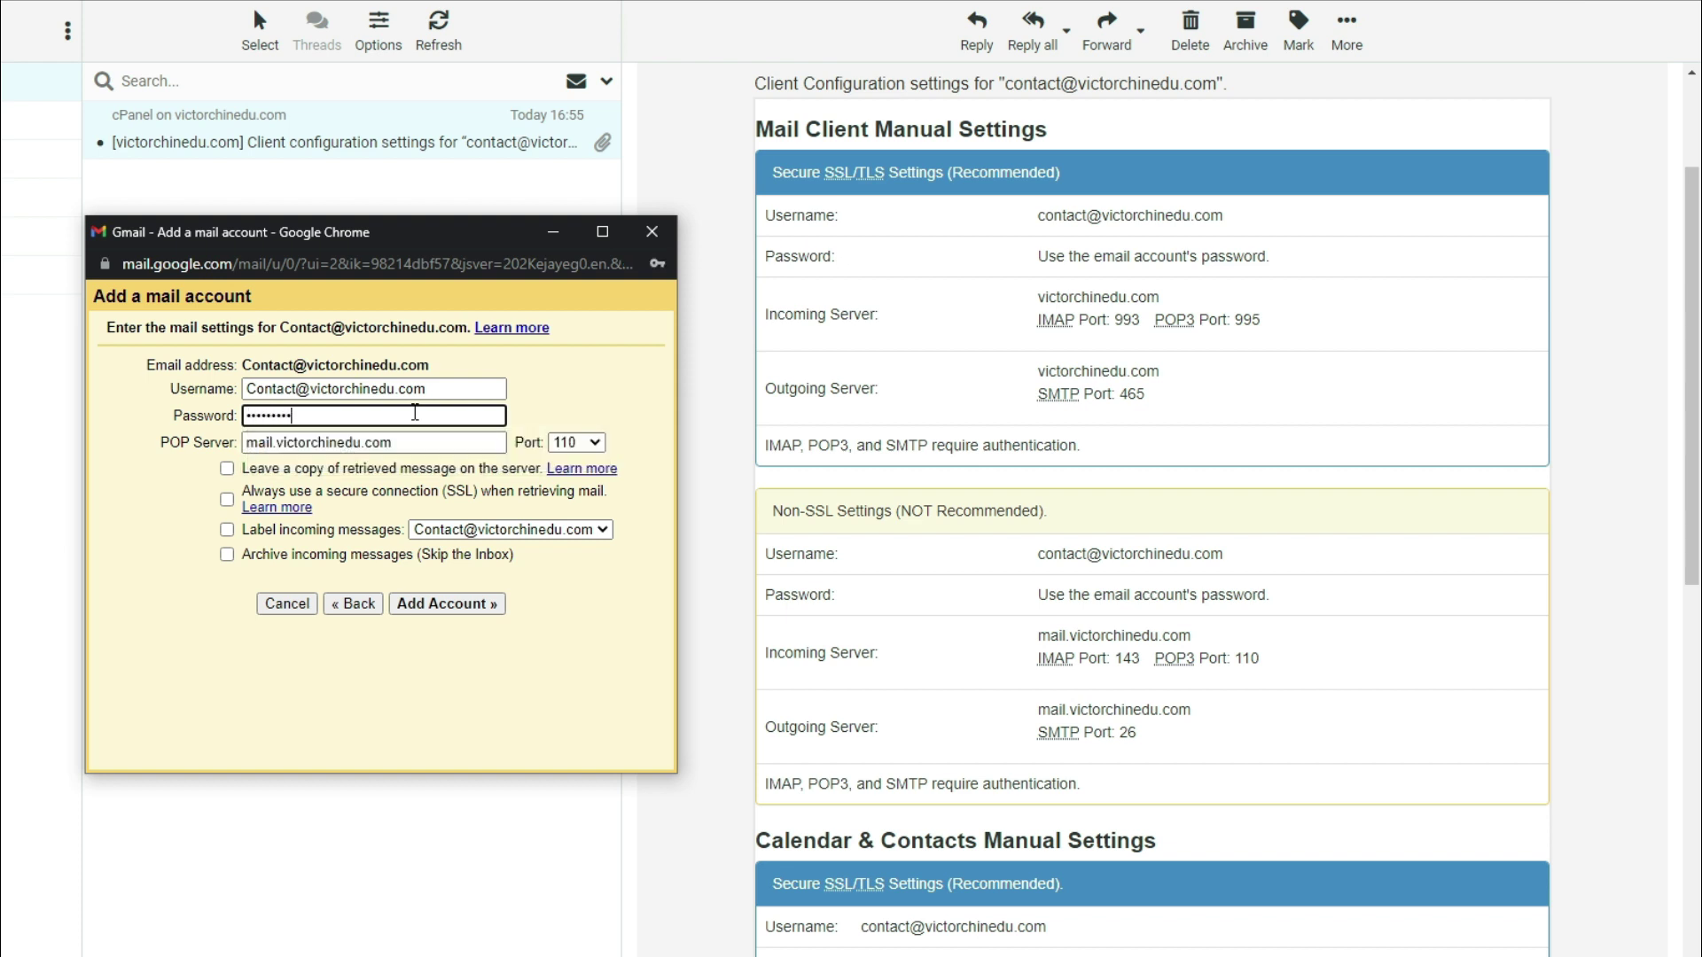
type("••••••••••")
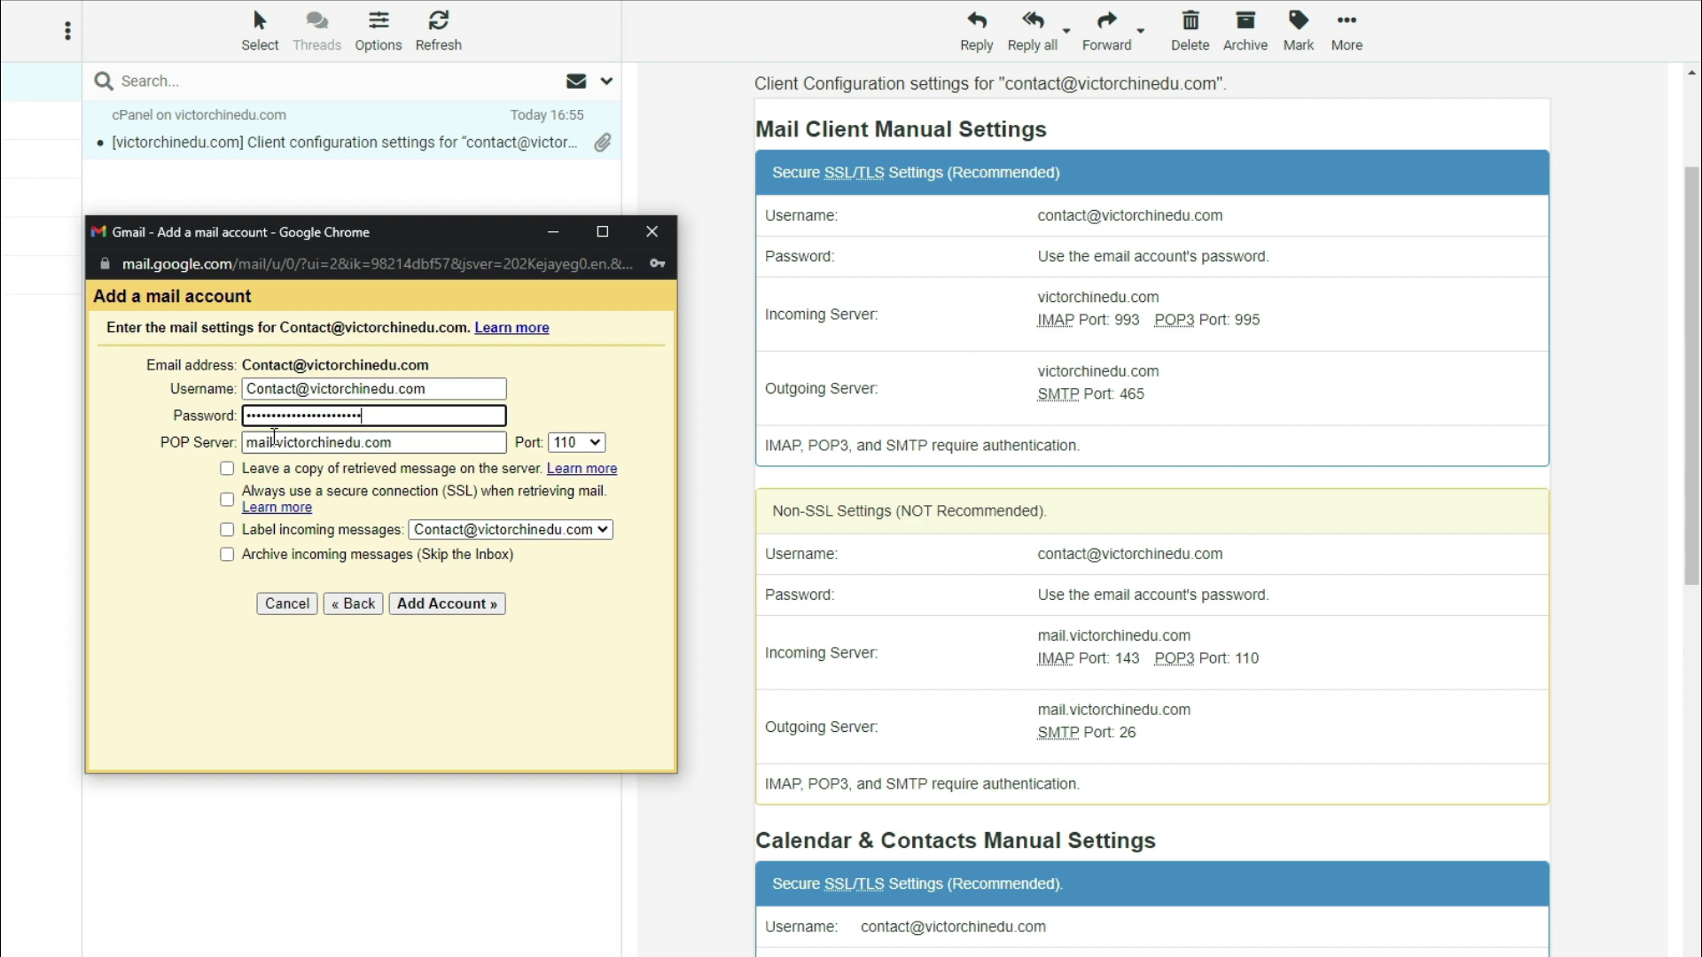
left_click_drag(275, 441, 245, 443)
key("BackSpace")
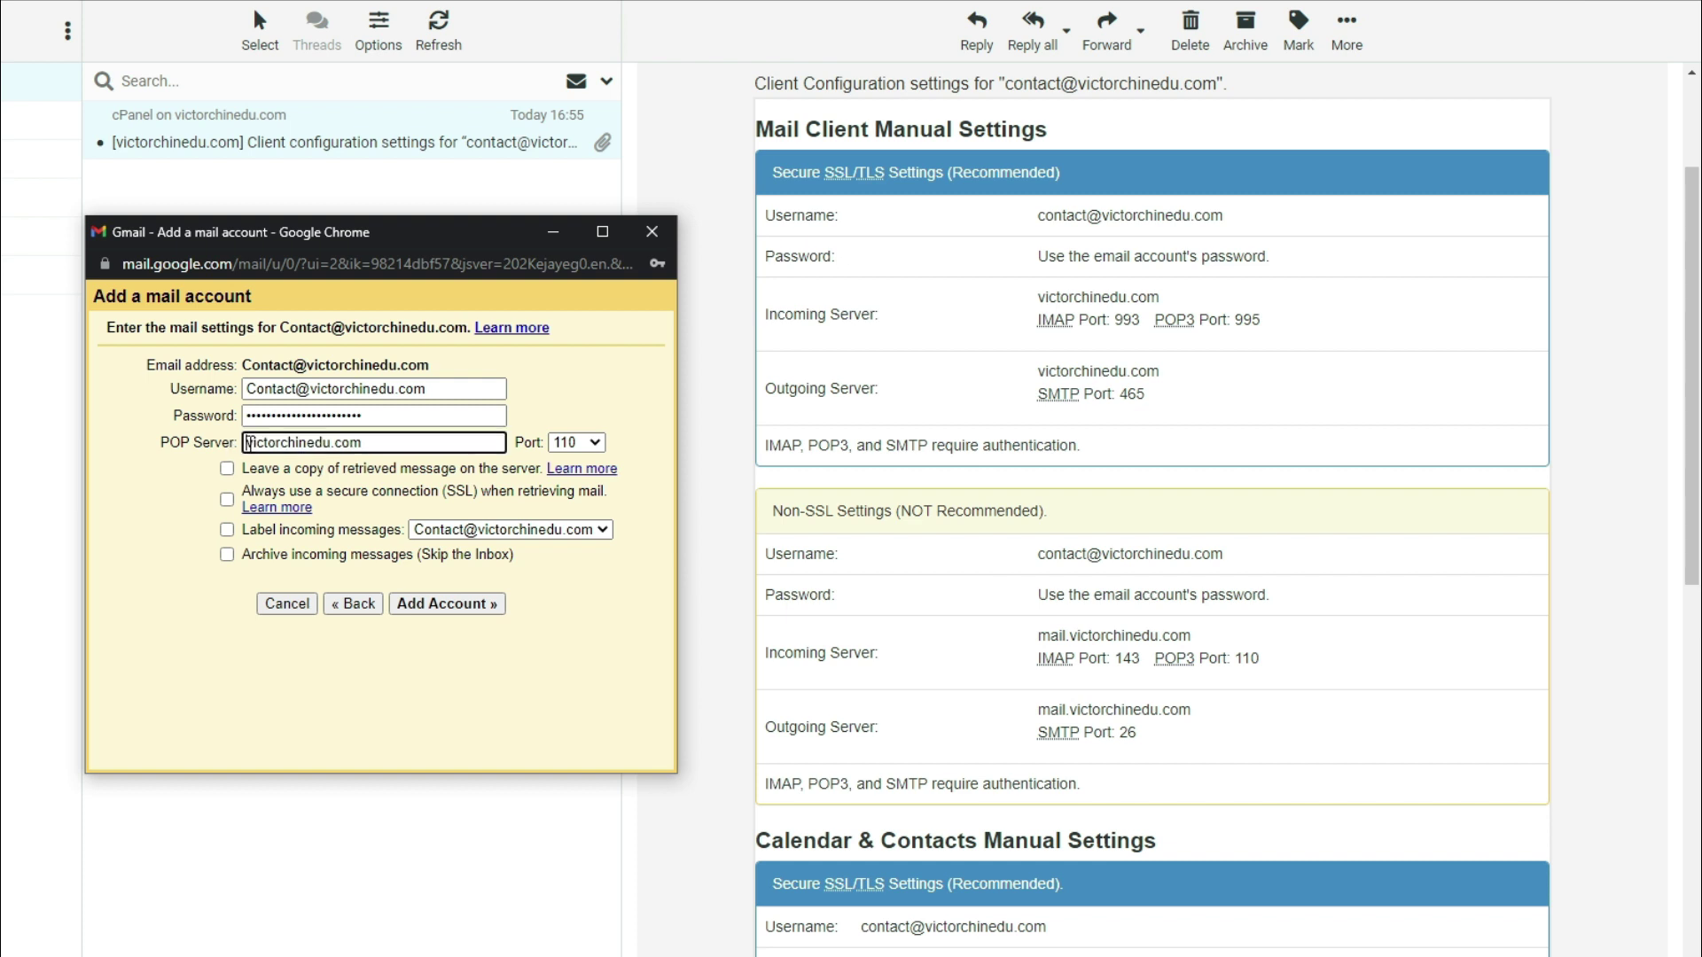
left_click(585, 443)
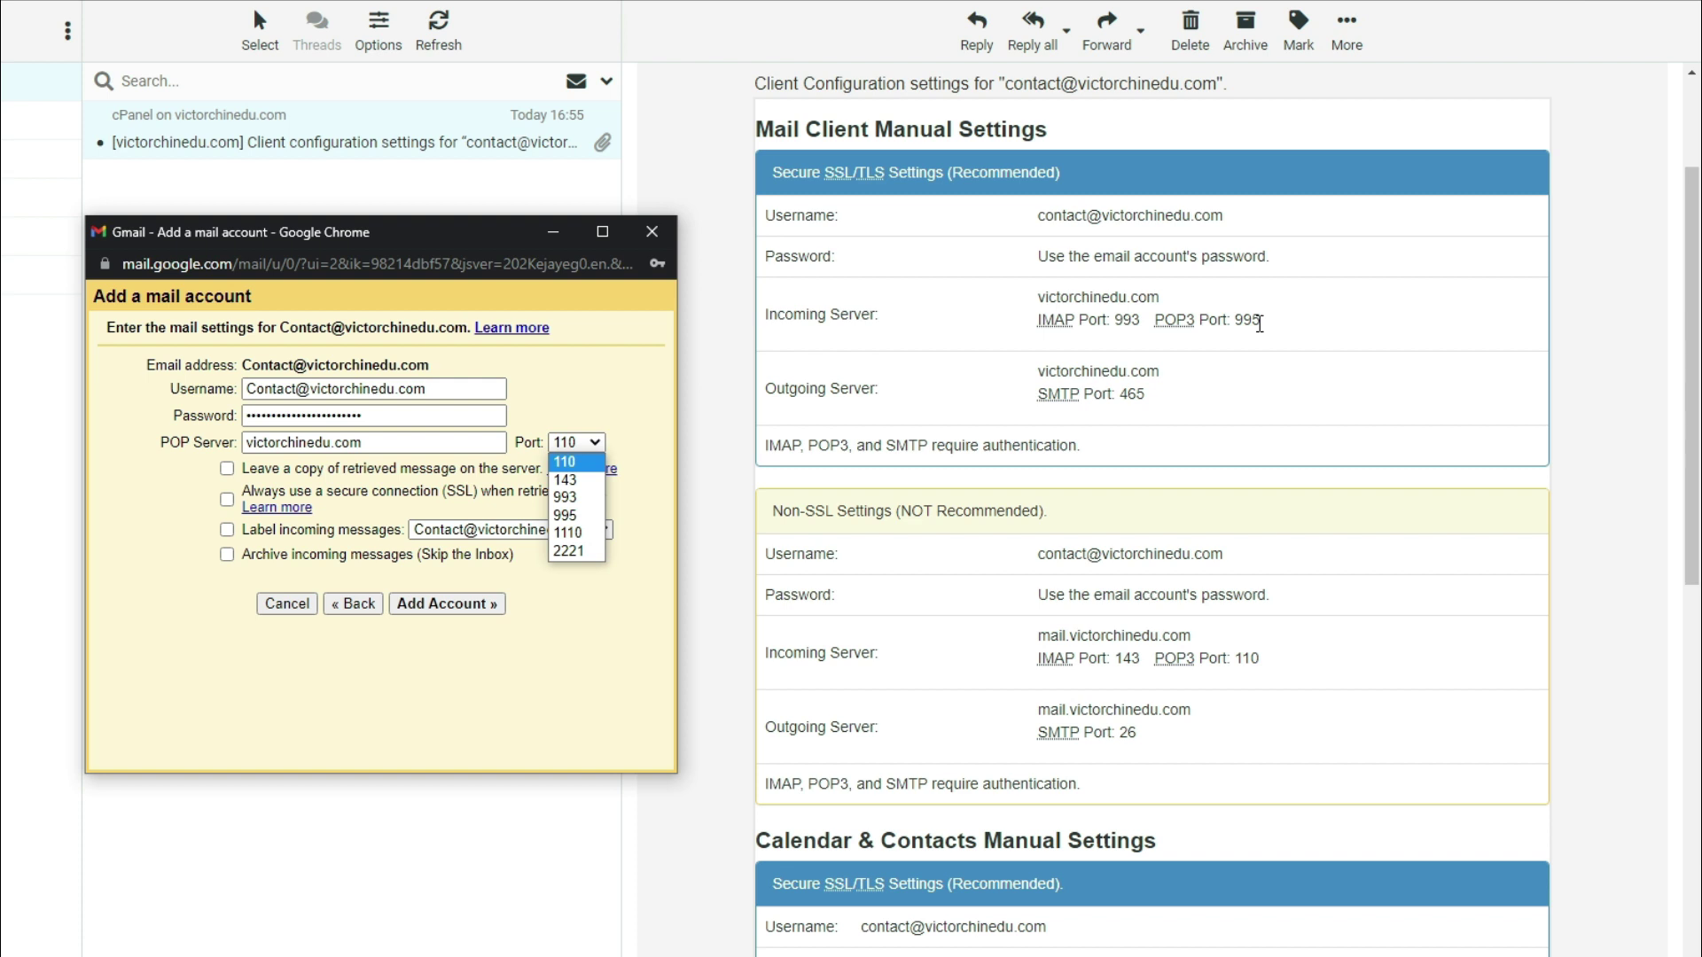
left_click(573, 515)
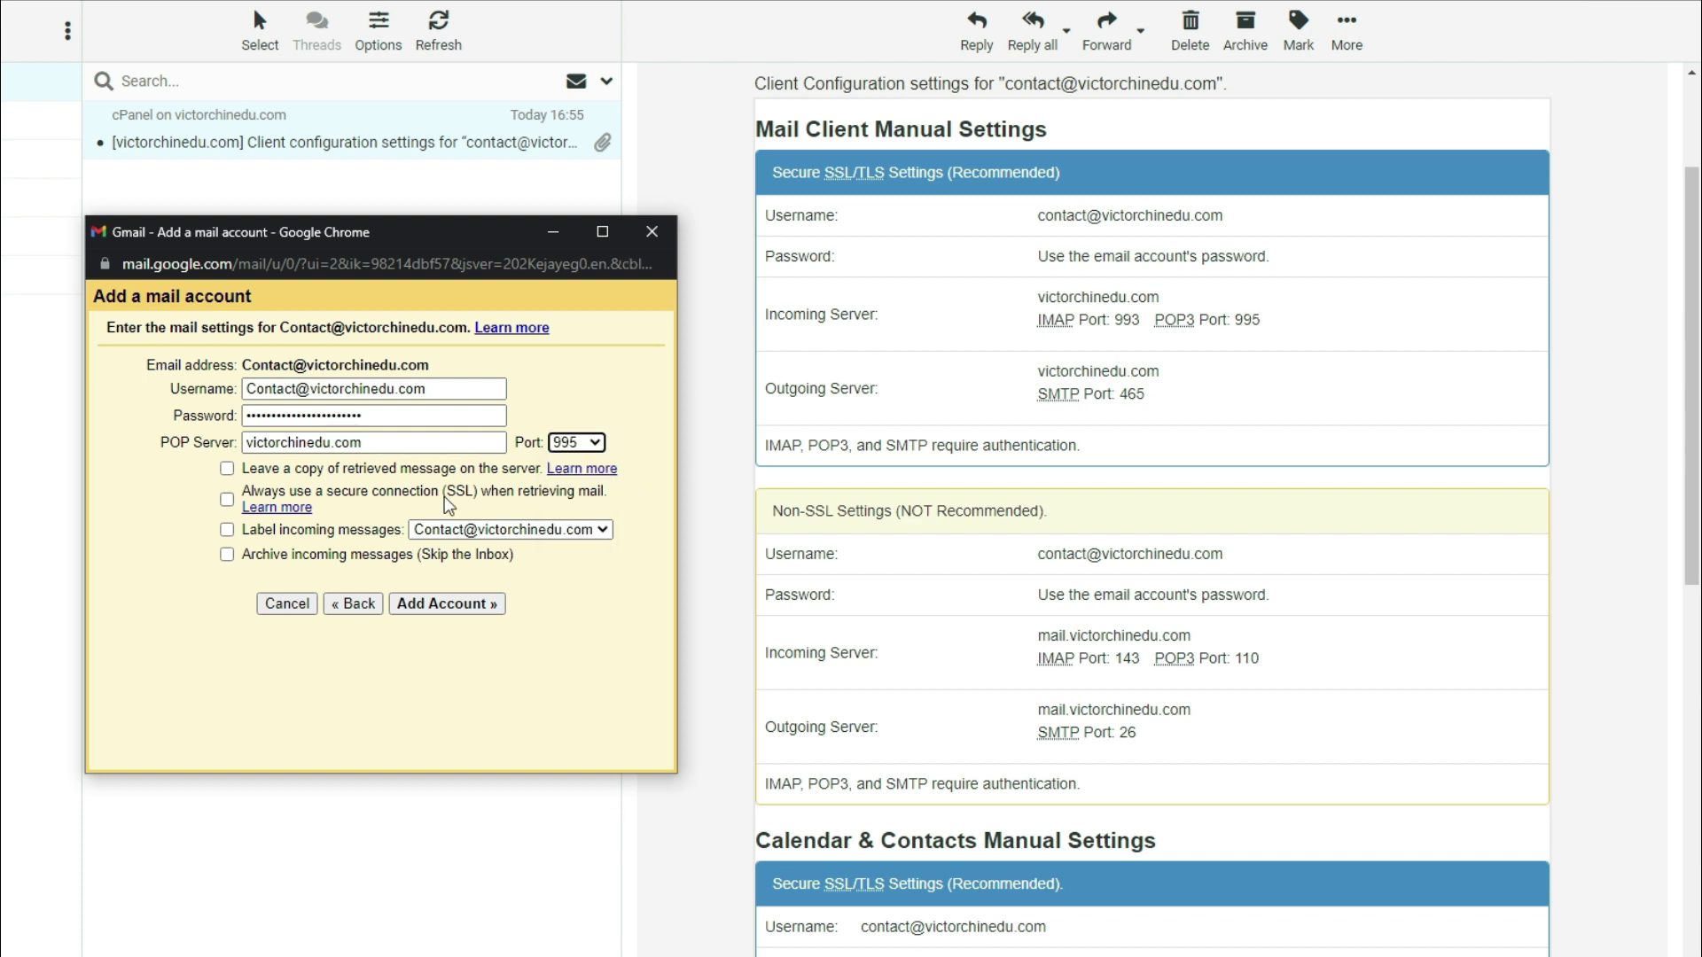
Keep copies on the server, always use SSL, add the account, and decline saving the password
left_click(229, 468)
left_click(228, 502)
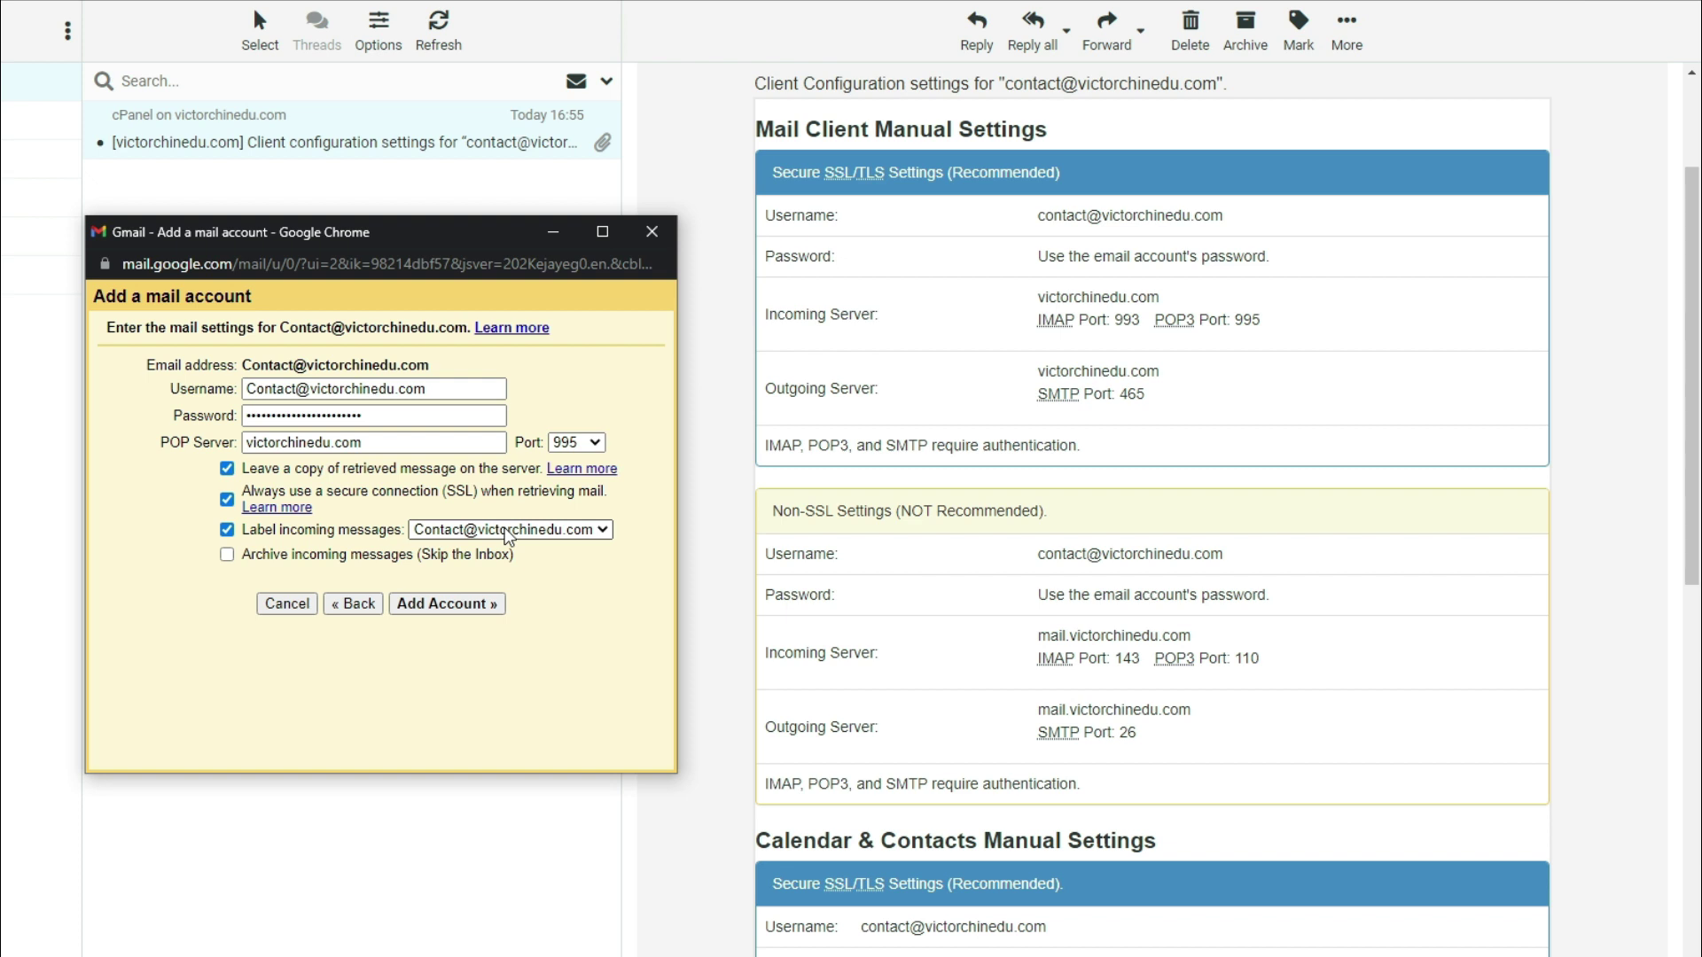
left_click(449, 602)
left_click(604, 670)
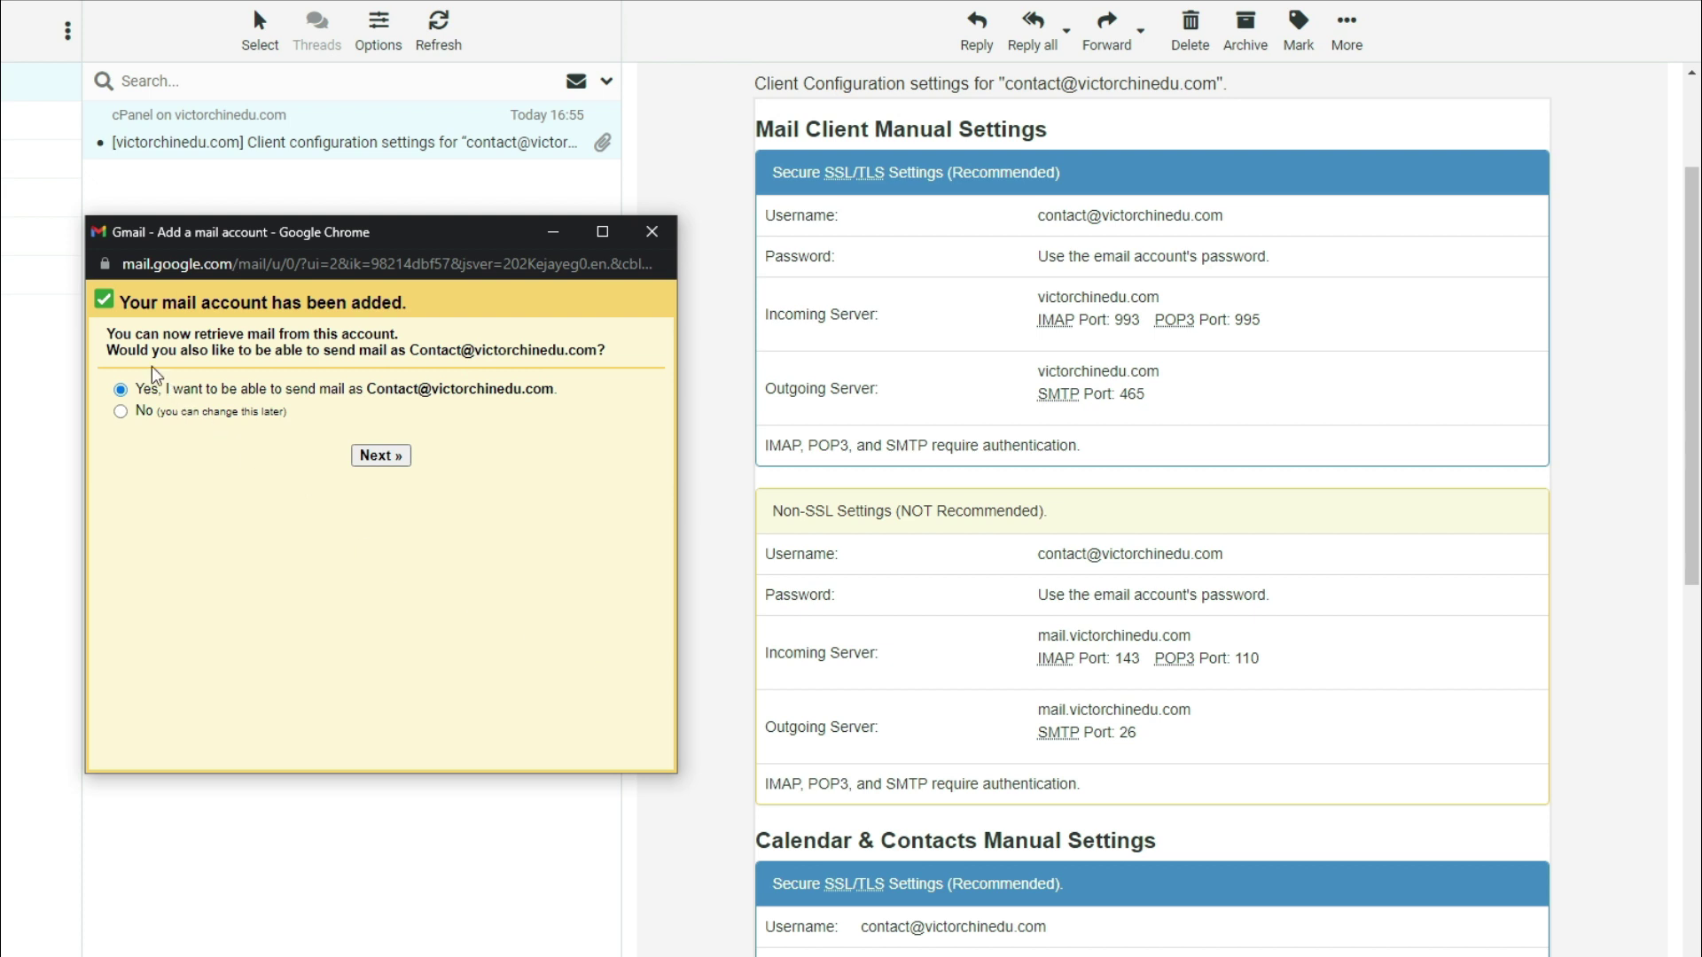
Choose to send mail as the domain address, confirm the sender name, and keep Treat as an alias ticked
left_click_drag(113, 354, 608, 353)
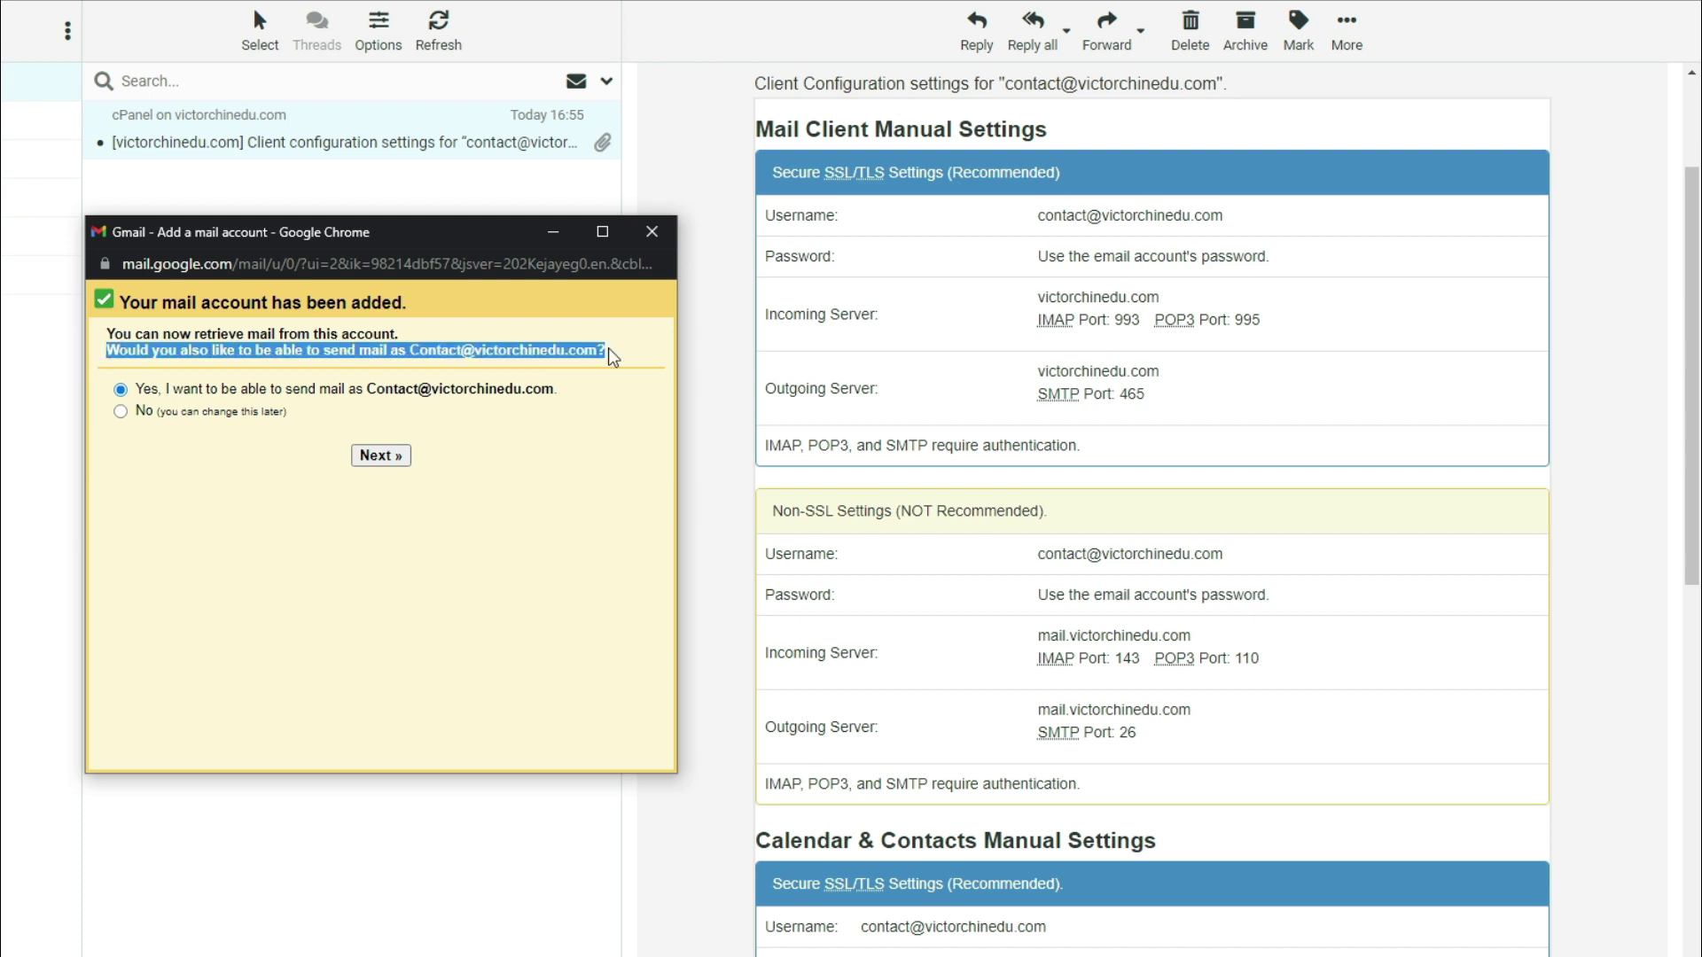
left_click(388, 453)
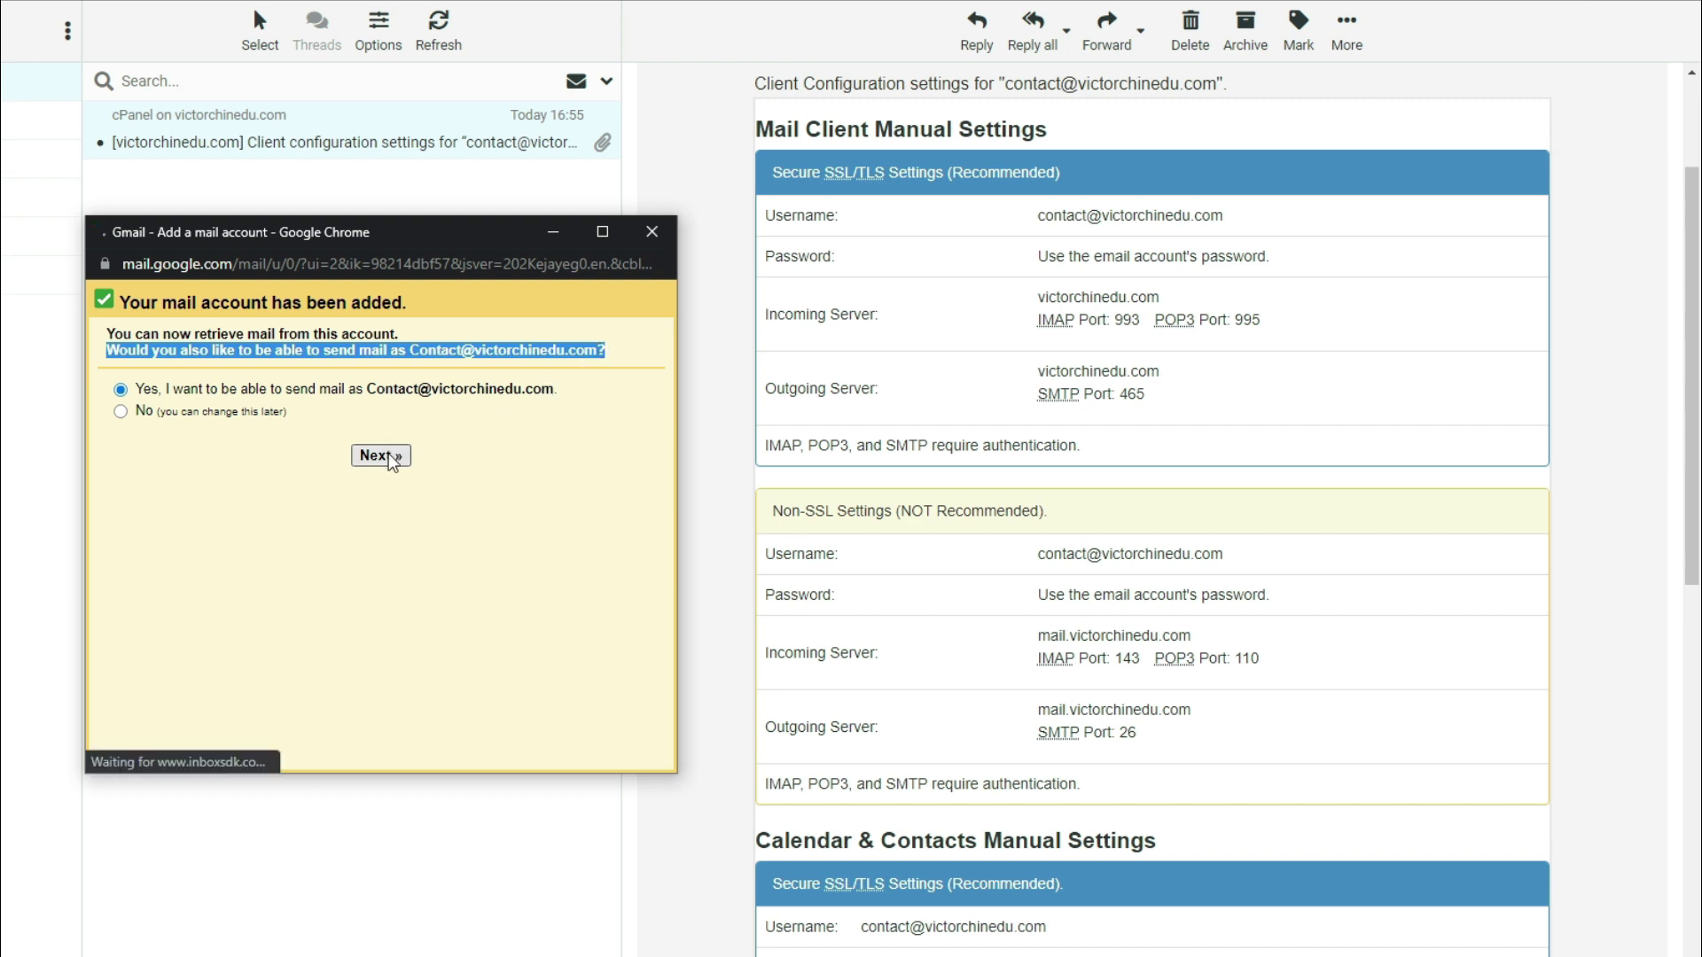
left_click_drag(351, 381, 426, 423)
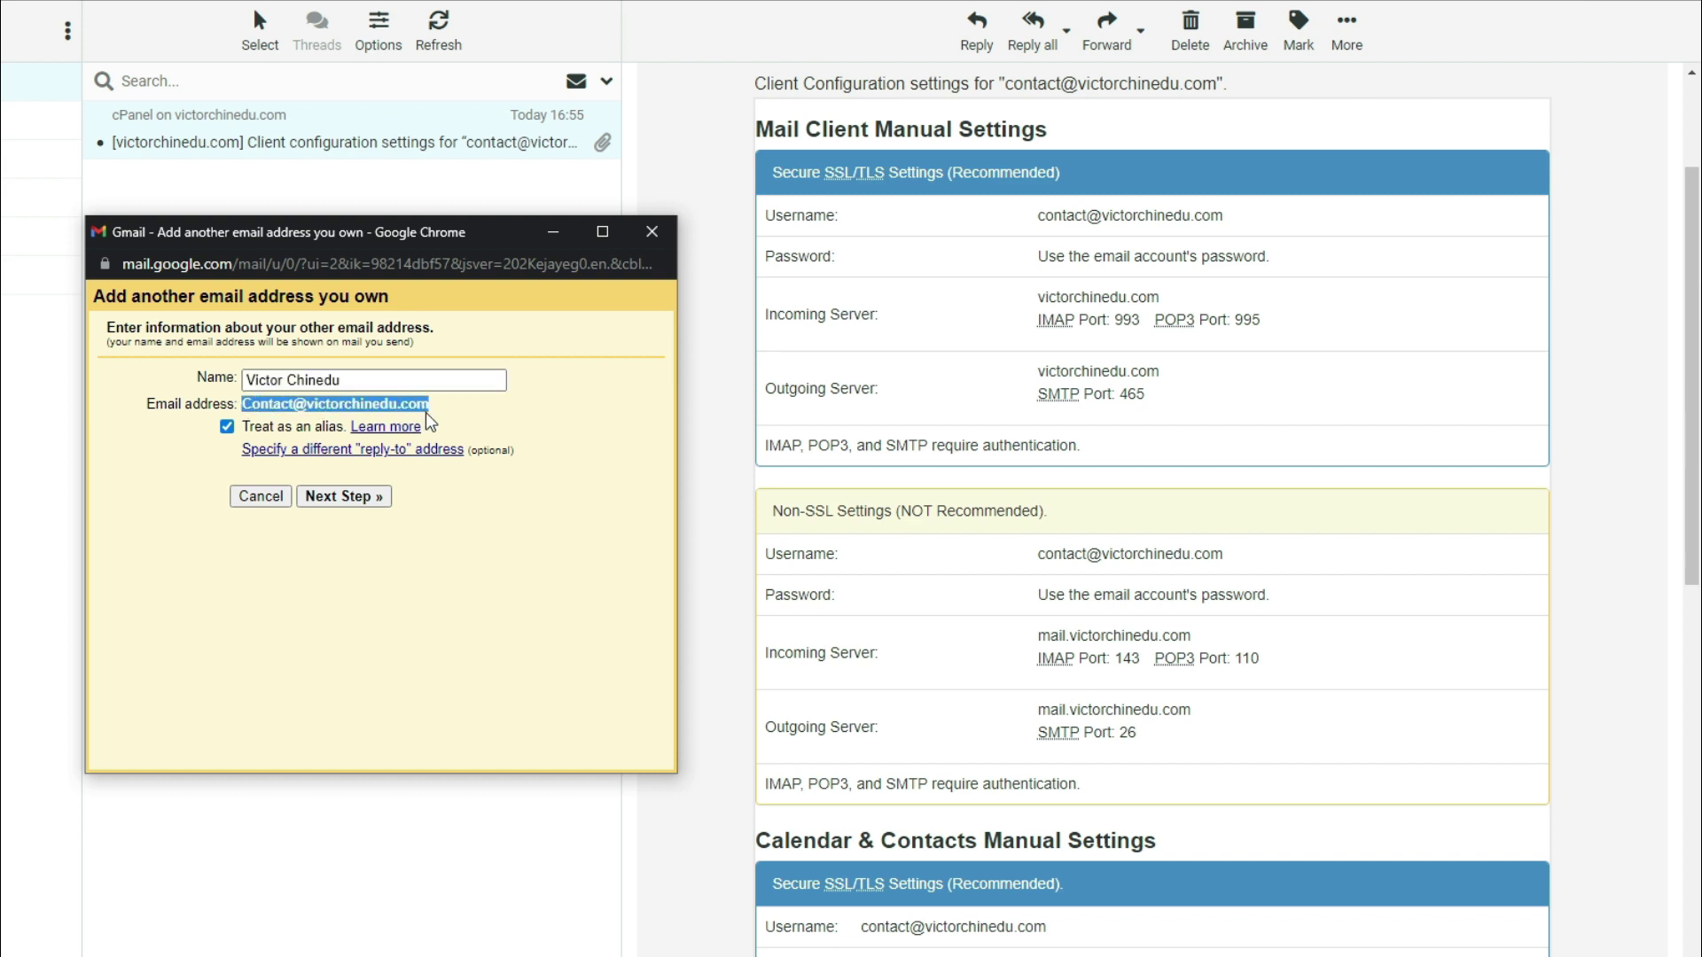
left_click(405, 381)
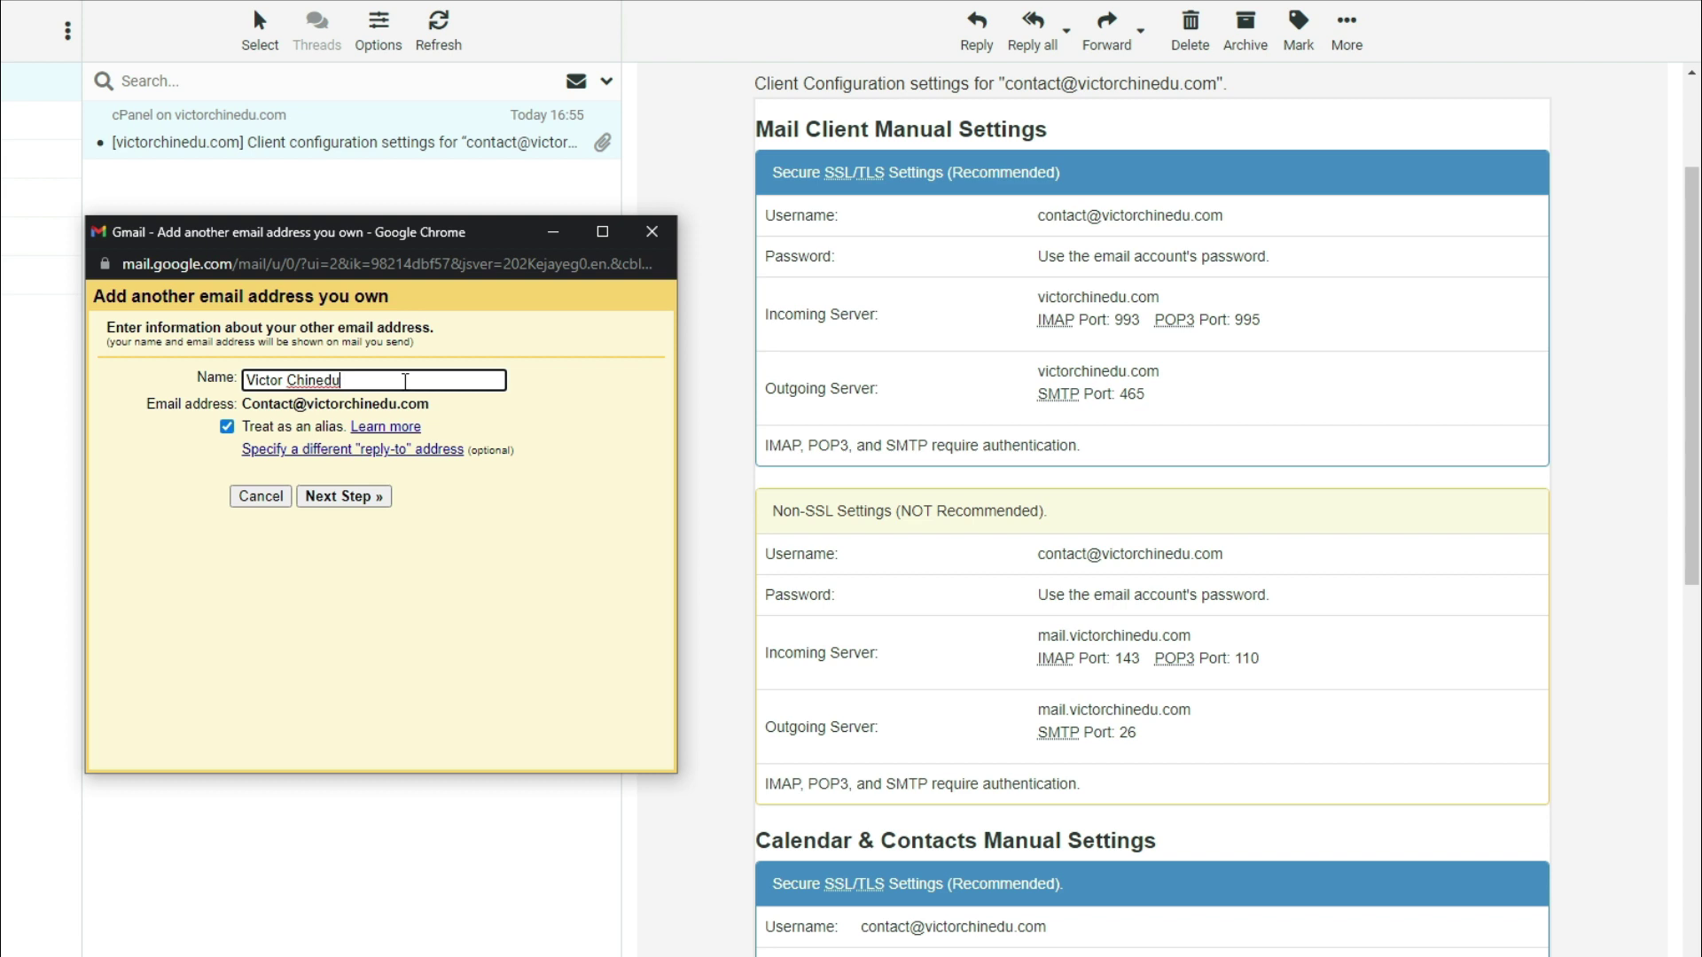
left_click(230, 431)
left_click(230, 432)
left_click(338, 493)
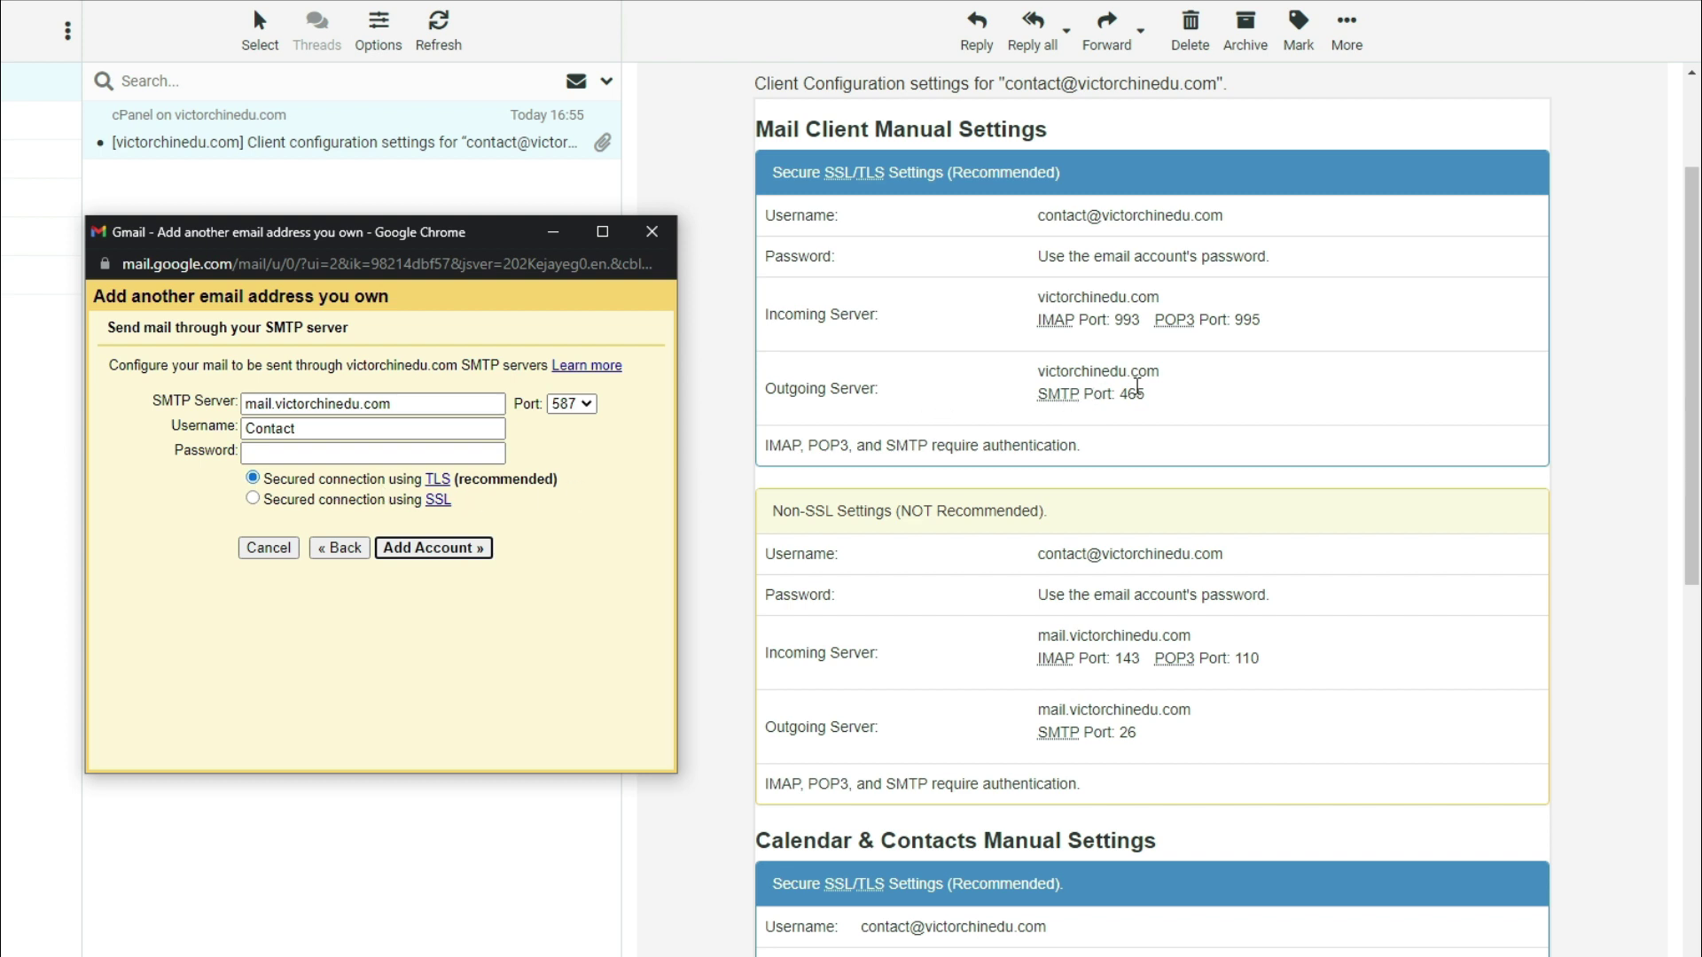
double_click(247, 402)
key("BackSpace")
left_click(309, 431)
type("@victorchinedu.com")
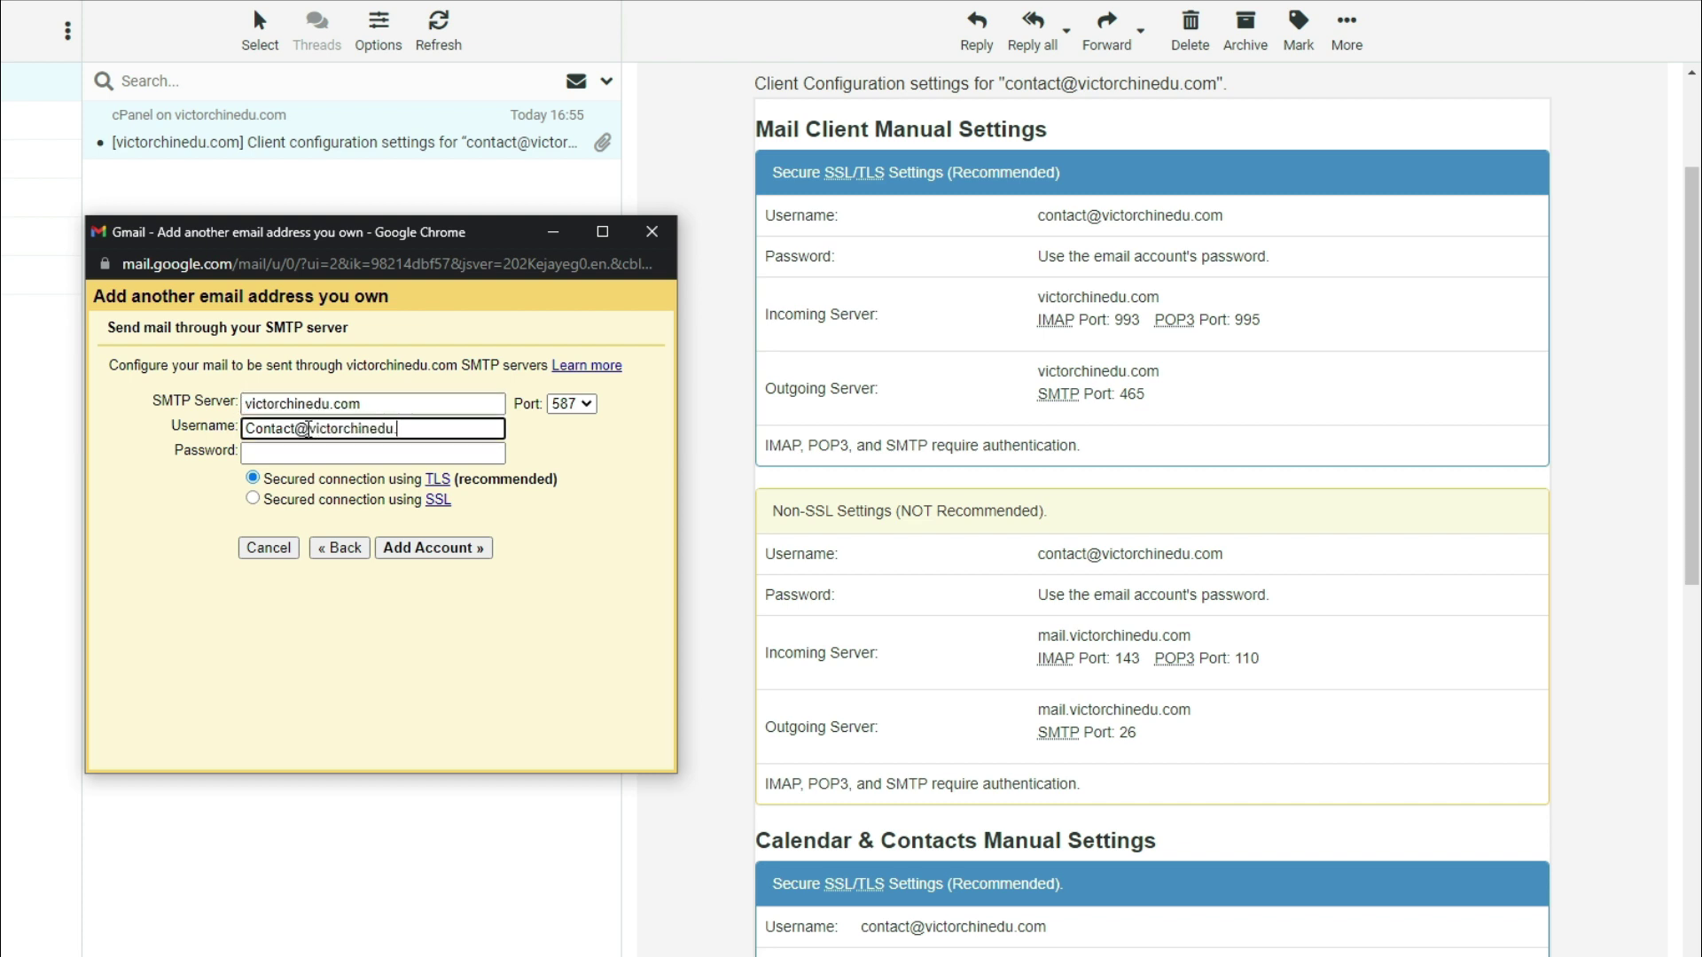
left_click(309, 453)
type("•••••••••••")
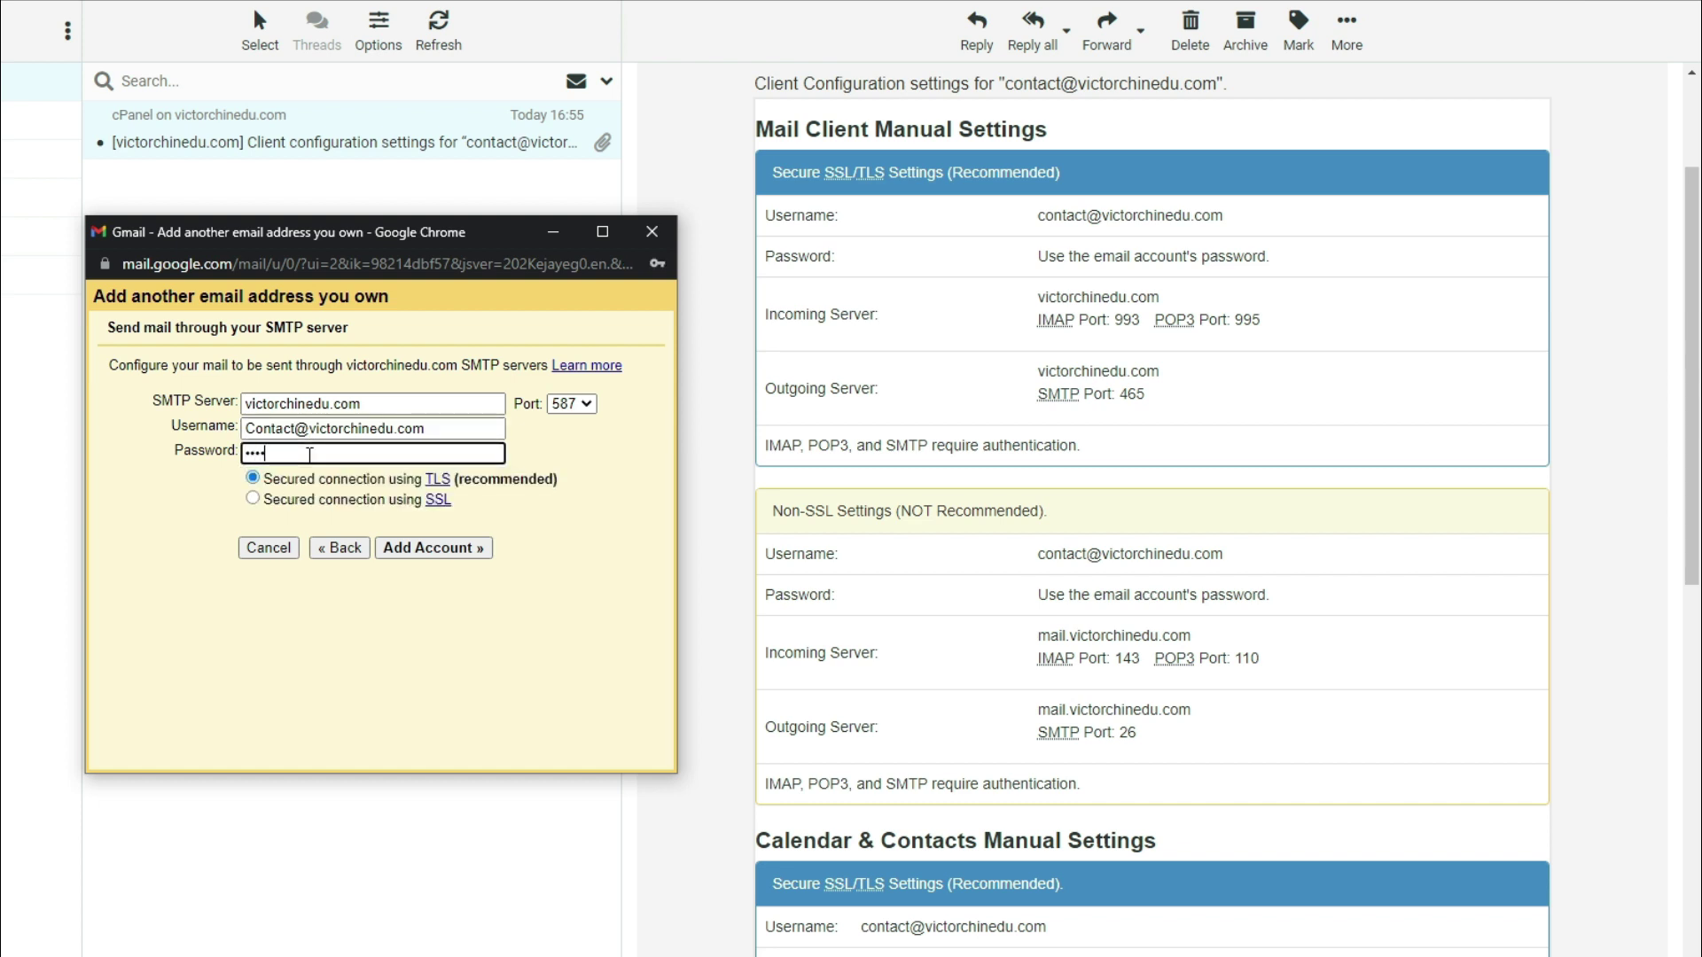
type("••••••••••")
Choose SMTP port 465 with SSL and add the sending account
left_click(589, 405)
left_click(574, 436)
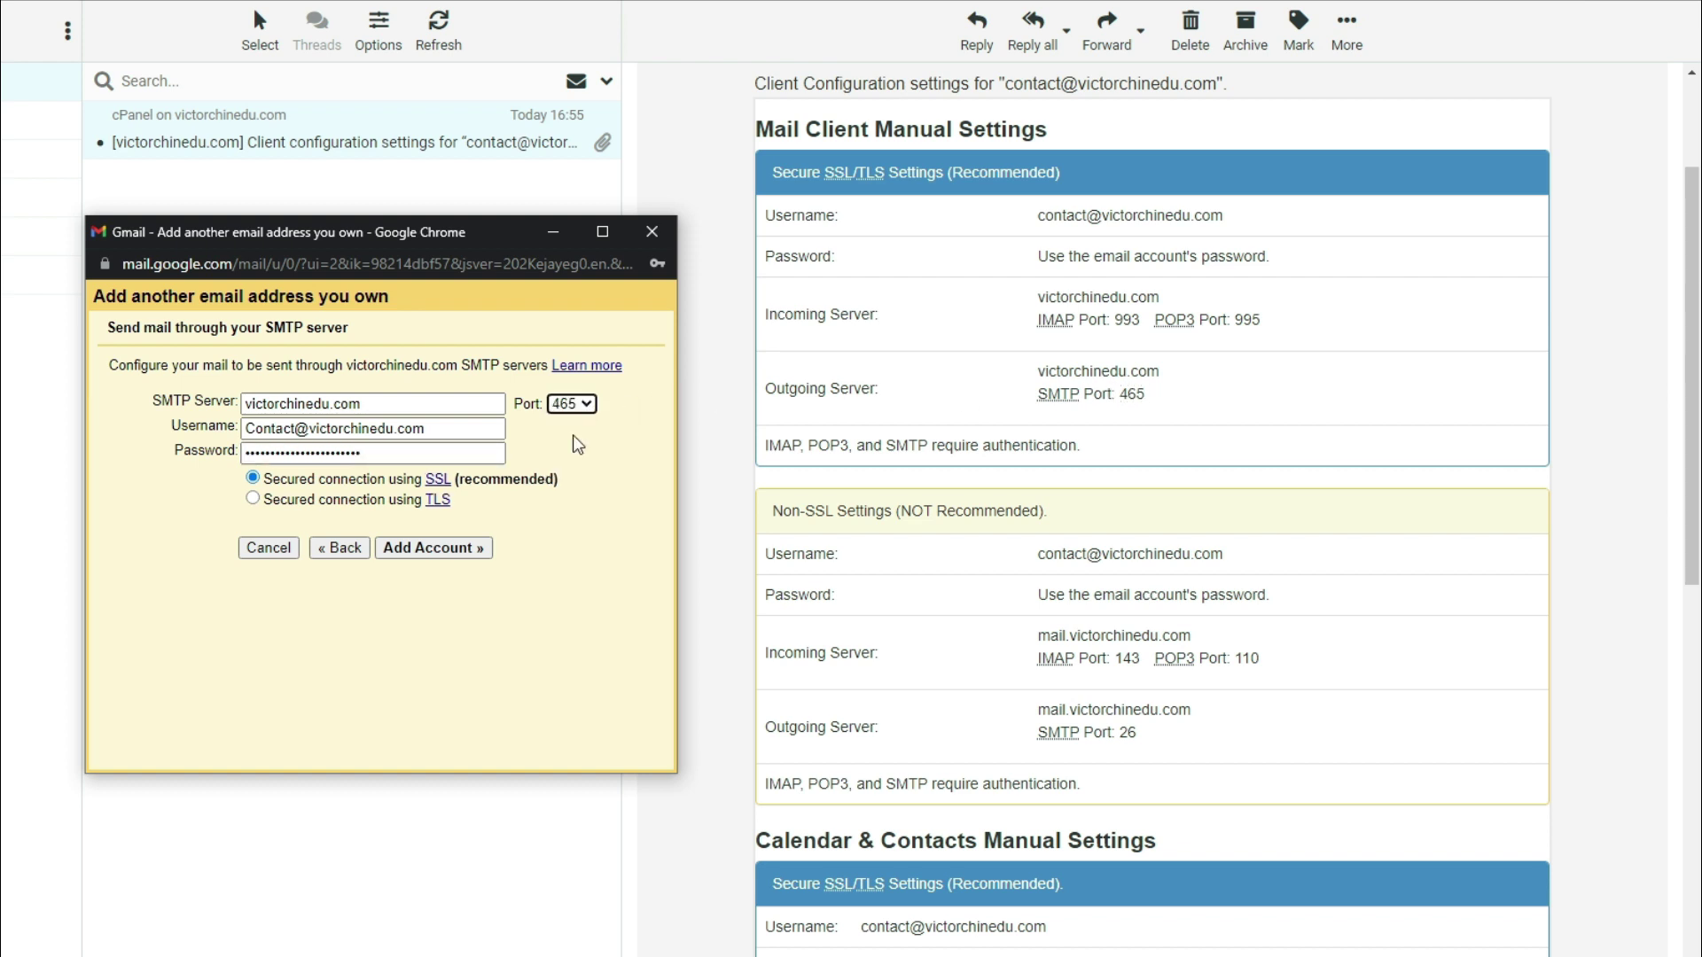
left_click(439, 548)
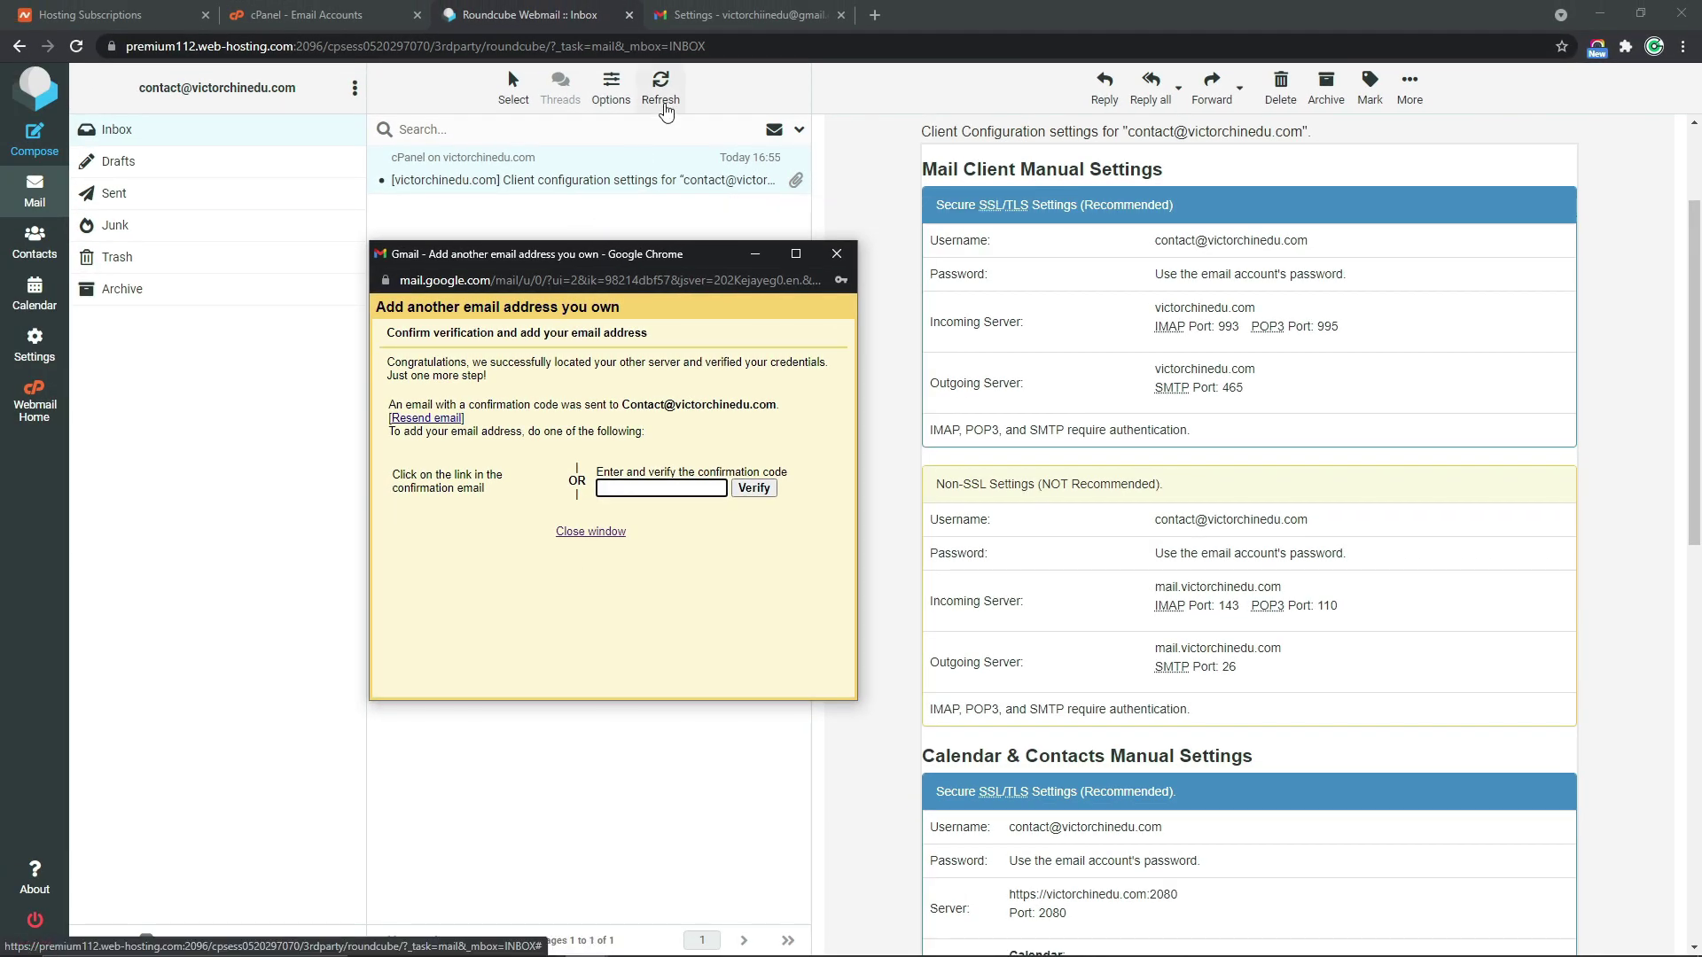
Refresh the Roundcube inbox until Gmail's confirmation email arrives, open it and select the code
left_click(664, 106)
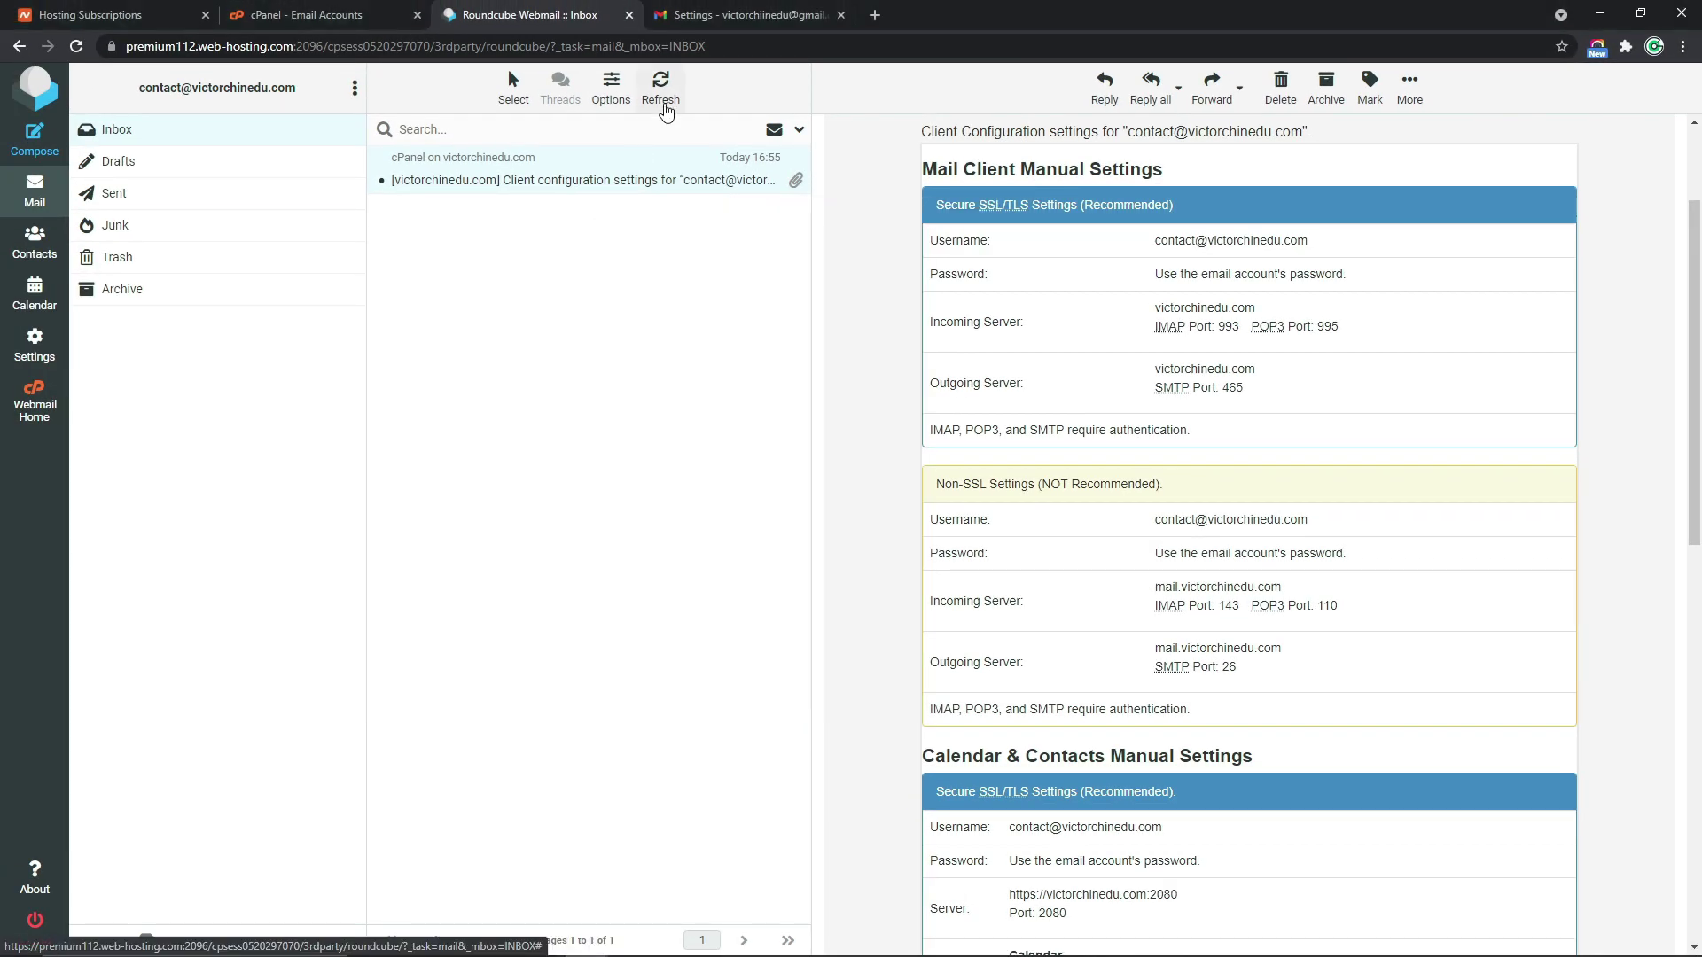
left_click(665, 108)
left_click(666, 110)
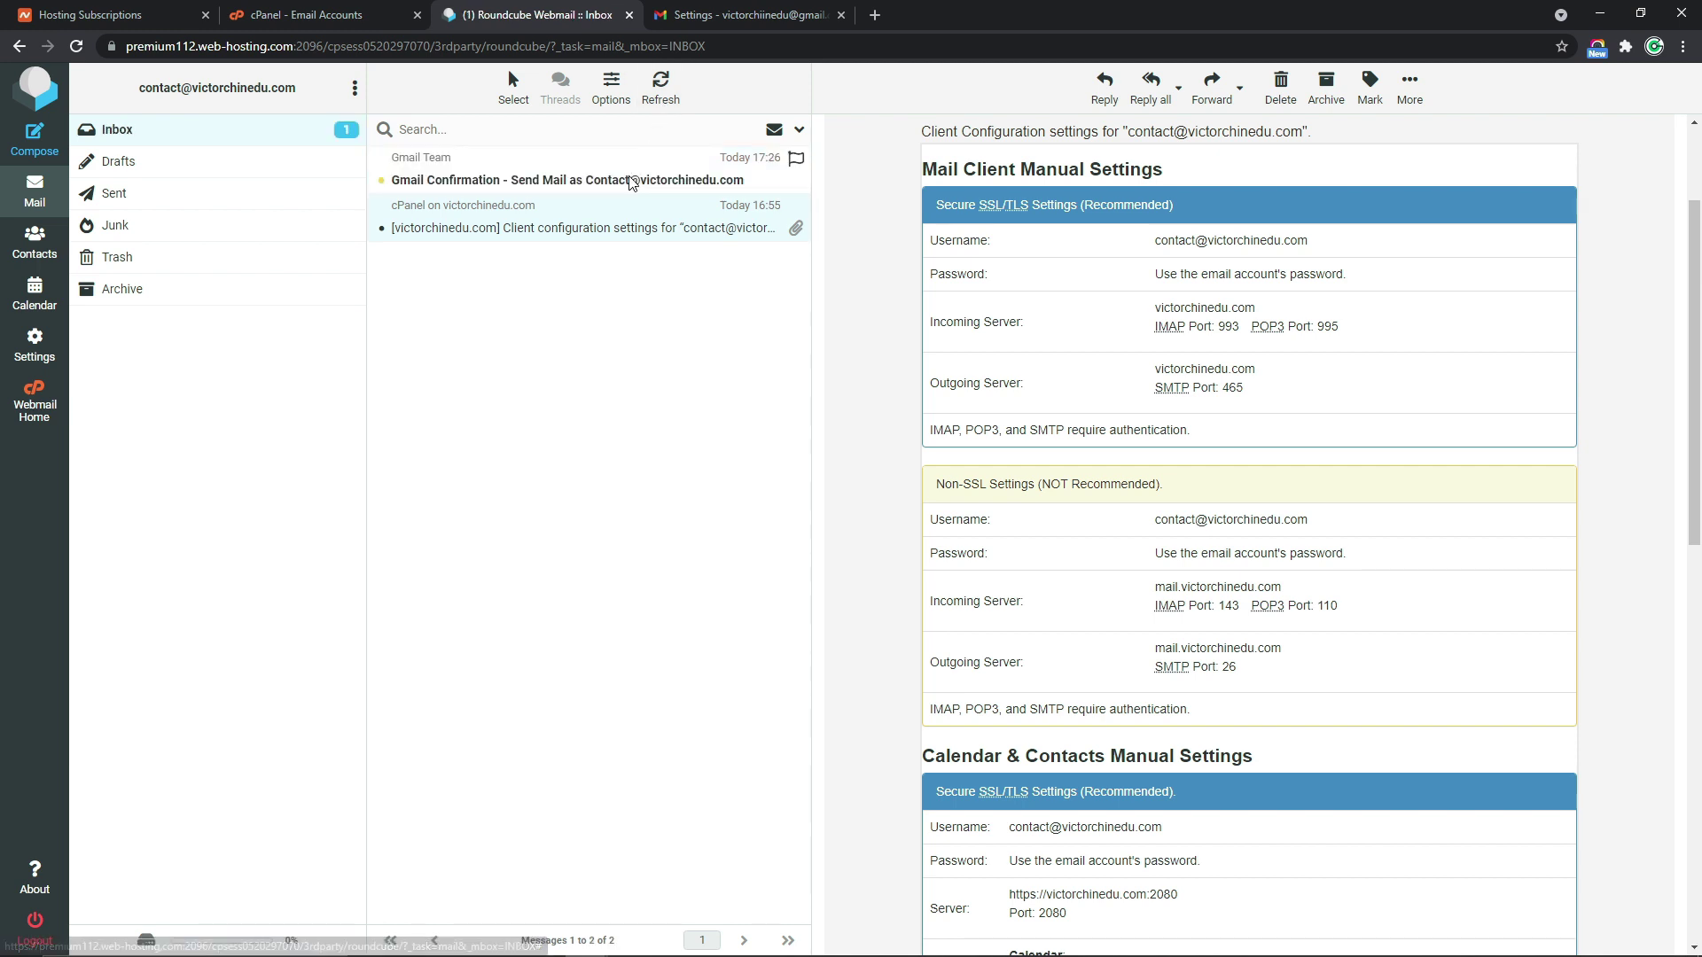
left_click(632, 182)
left_click_drag(1018, 252, 955, 253)
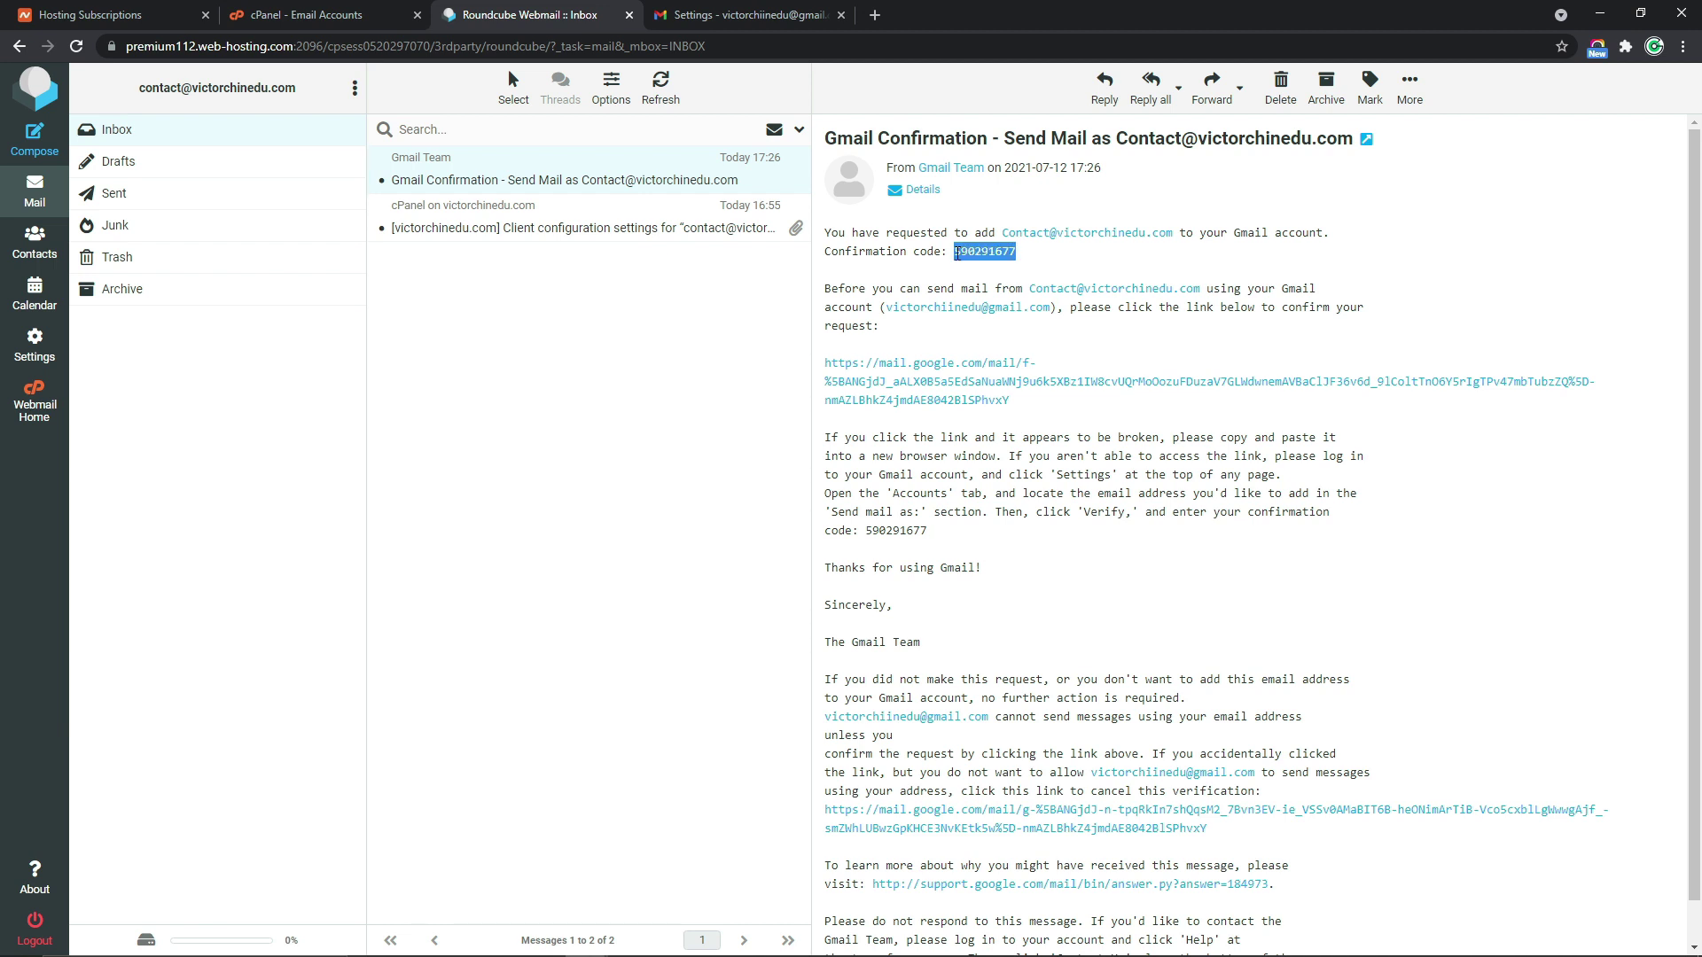
In Gmail settings, fetch mail from the domain account now and go back to the inbox
left_click(743, 24)
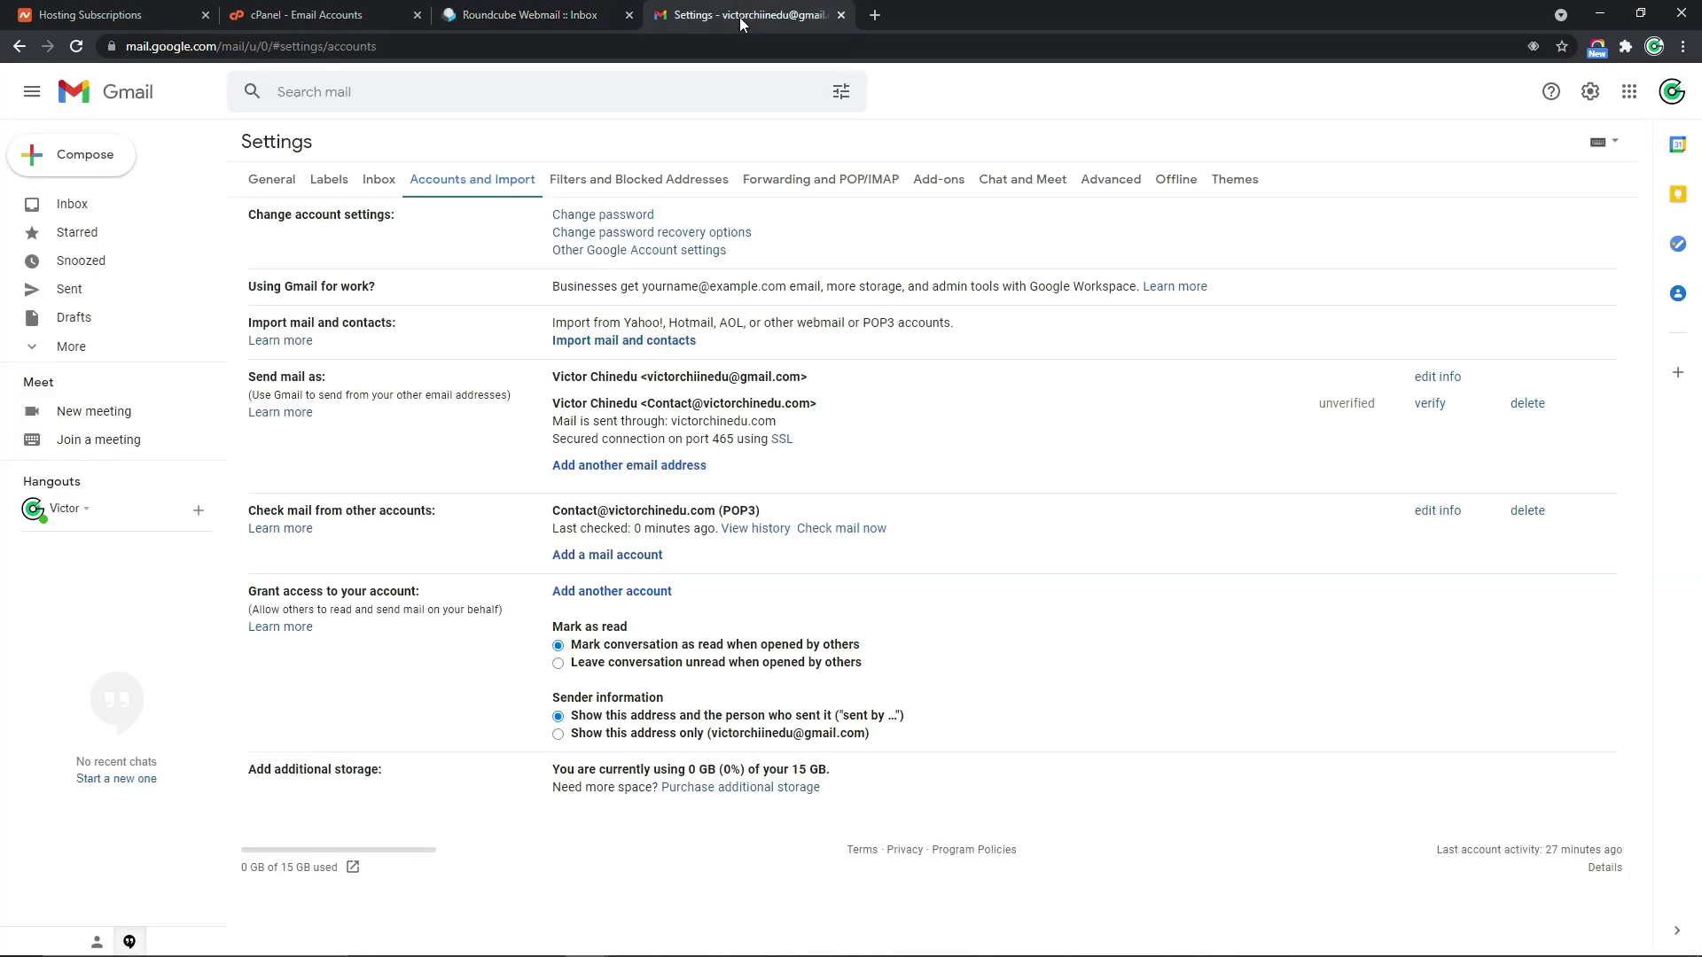
left_click(827, 529)
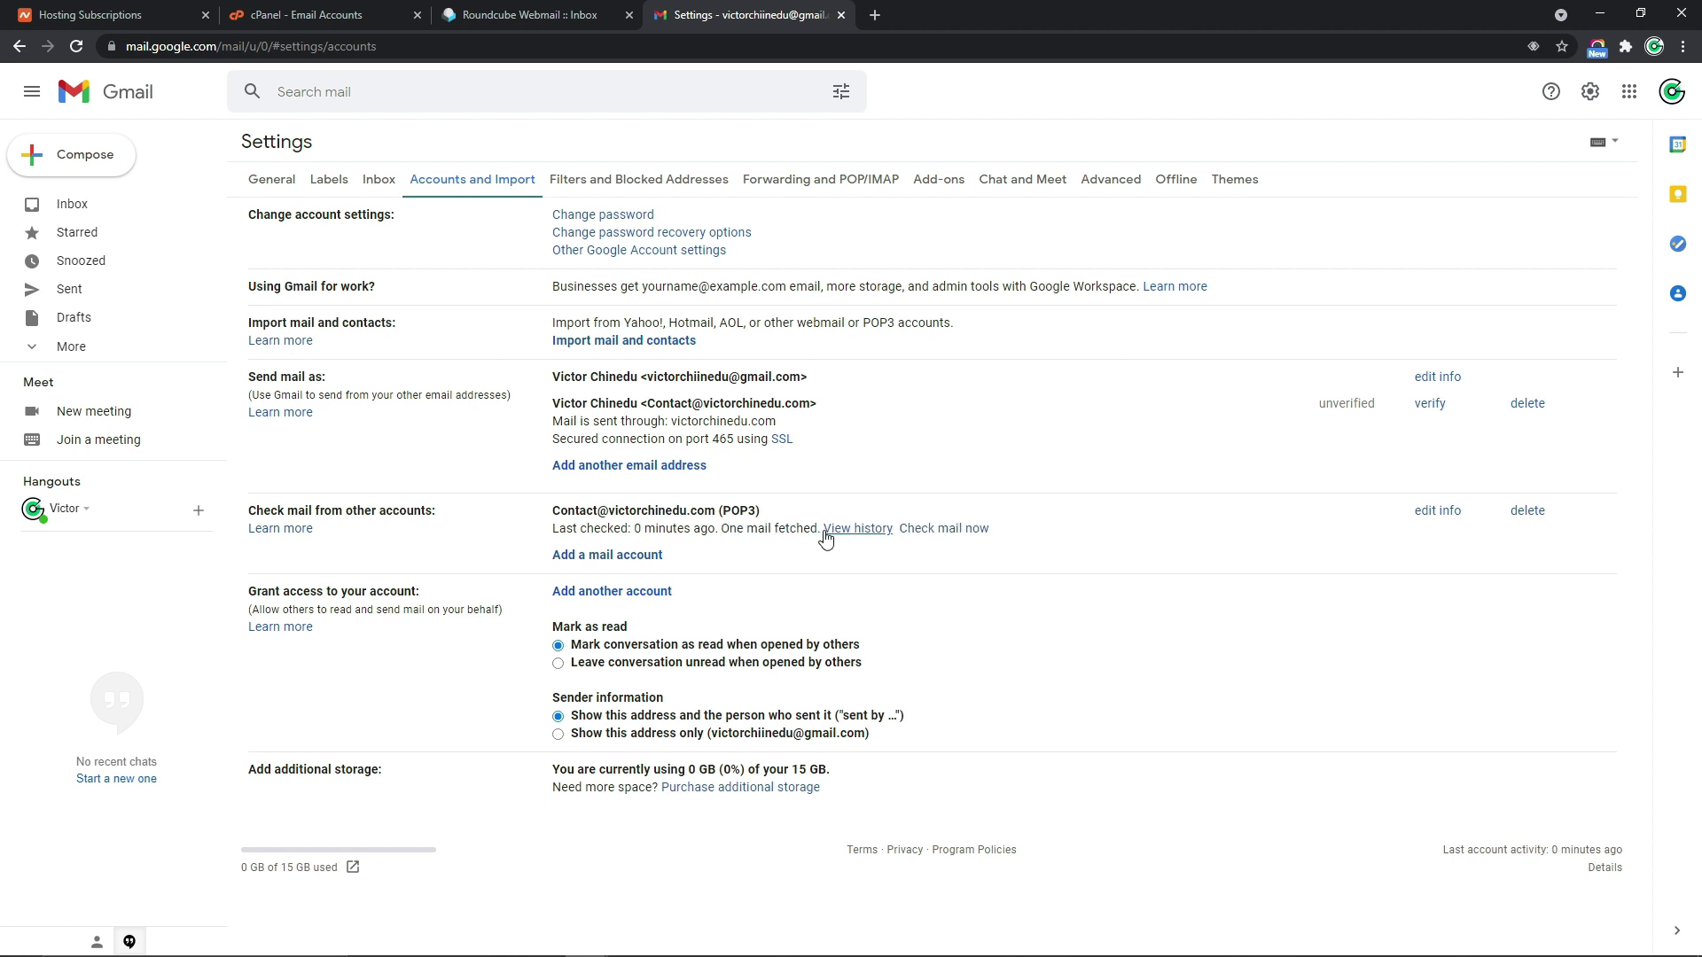
left_click_drag(720, 530, 818, 529)
left_click(818, 529)
left_click(161, 211)
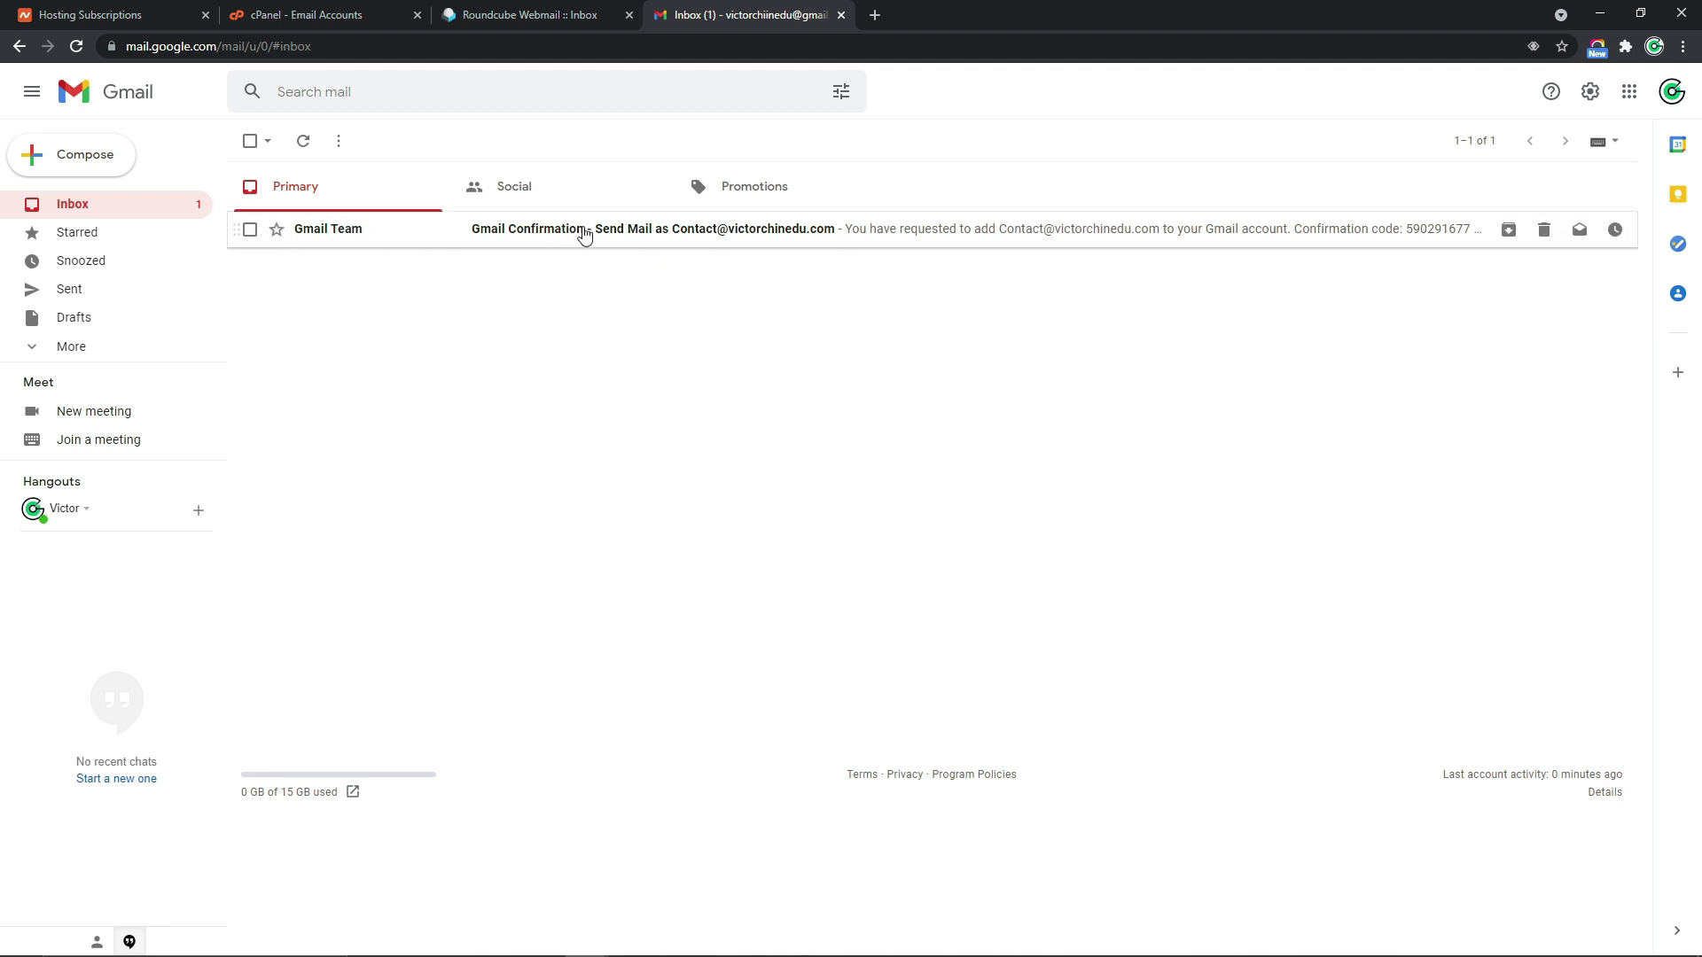
Copy the code from the Gmail Confirmation email and submit it in the address verification window
left_click(584, 233)
left_click_drag(450, 298, 393, 297)
right_click(393, 297)
left_click(434, 308)
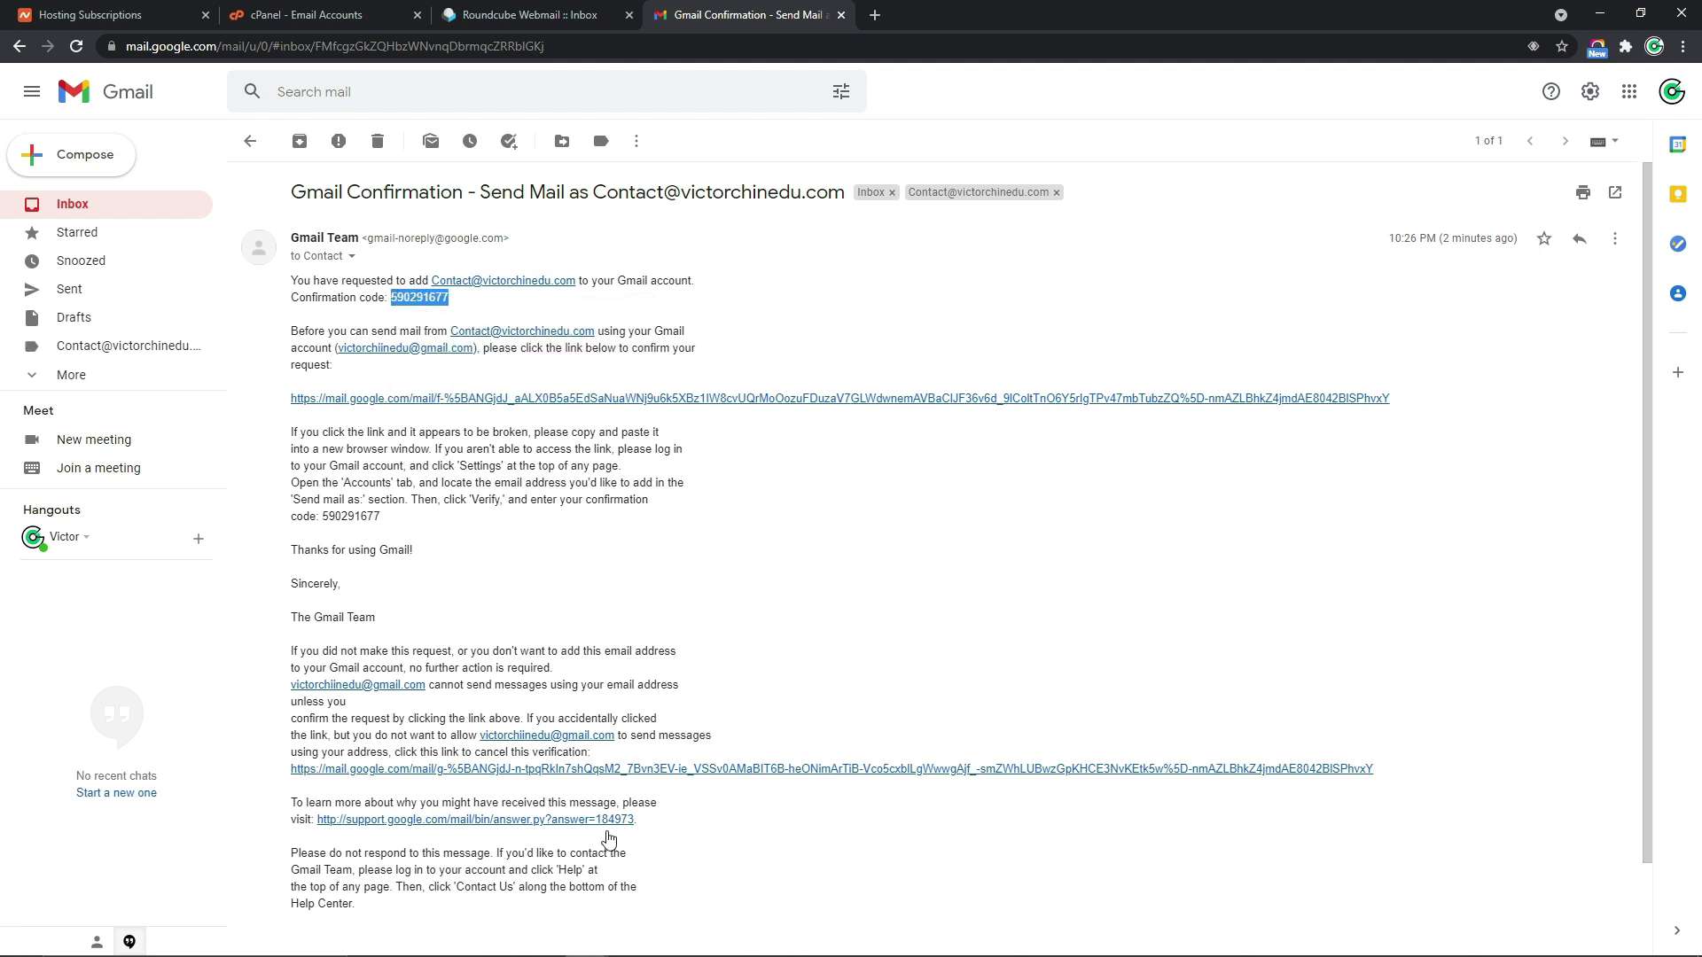
mouse_move(620, 938)
left_click(665, 889)
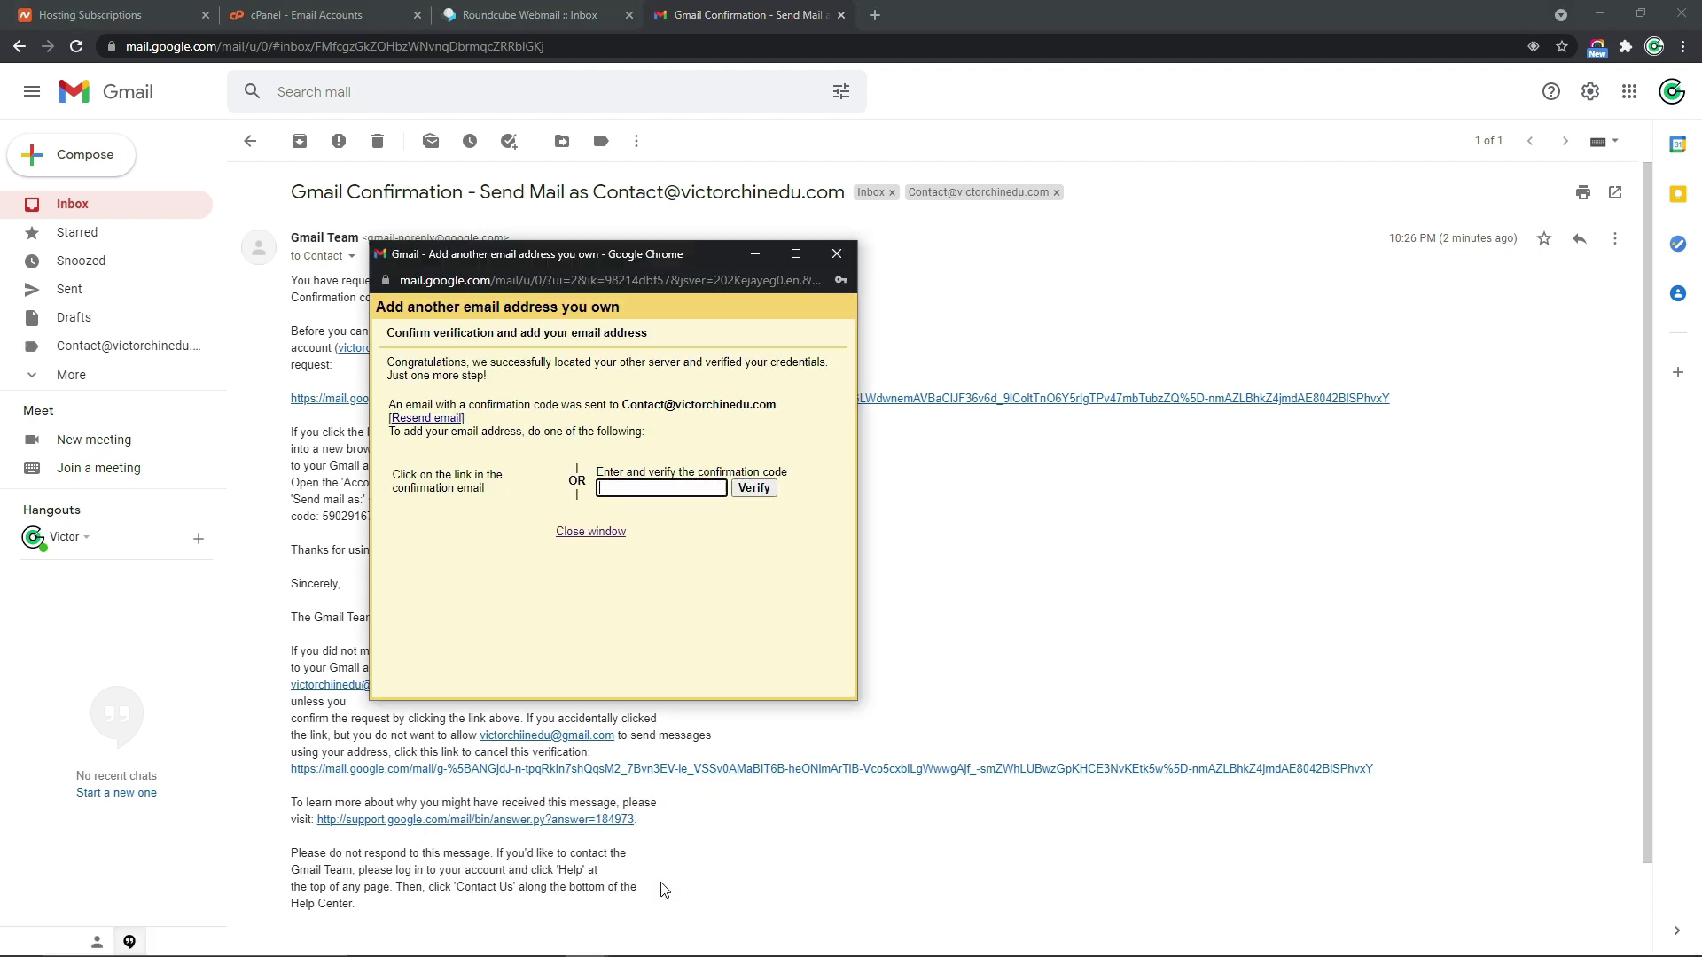
right_click(646, 488)
left_click(684, 631)
left_click(753, 490)
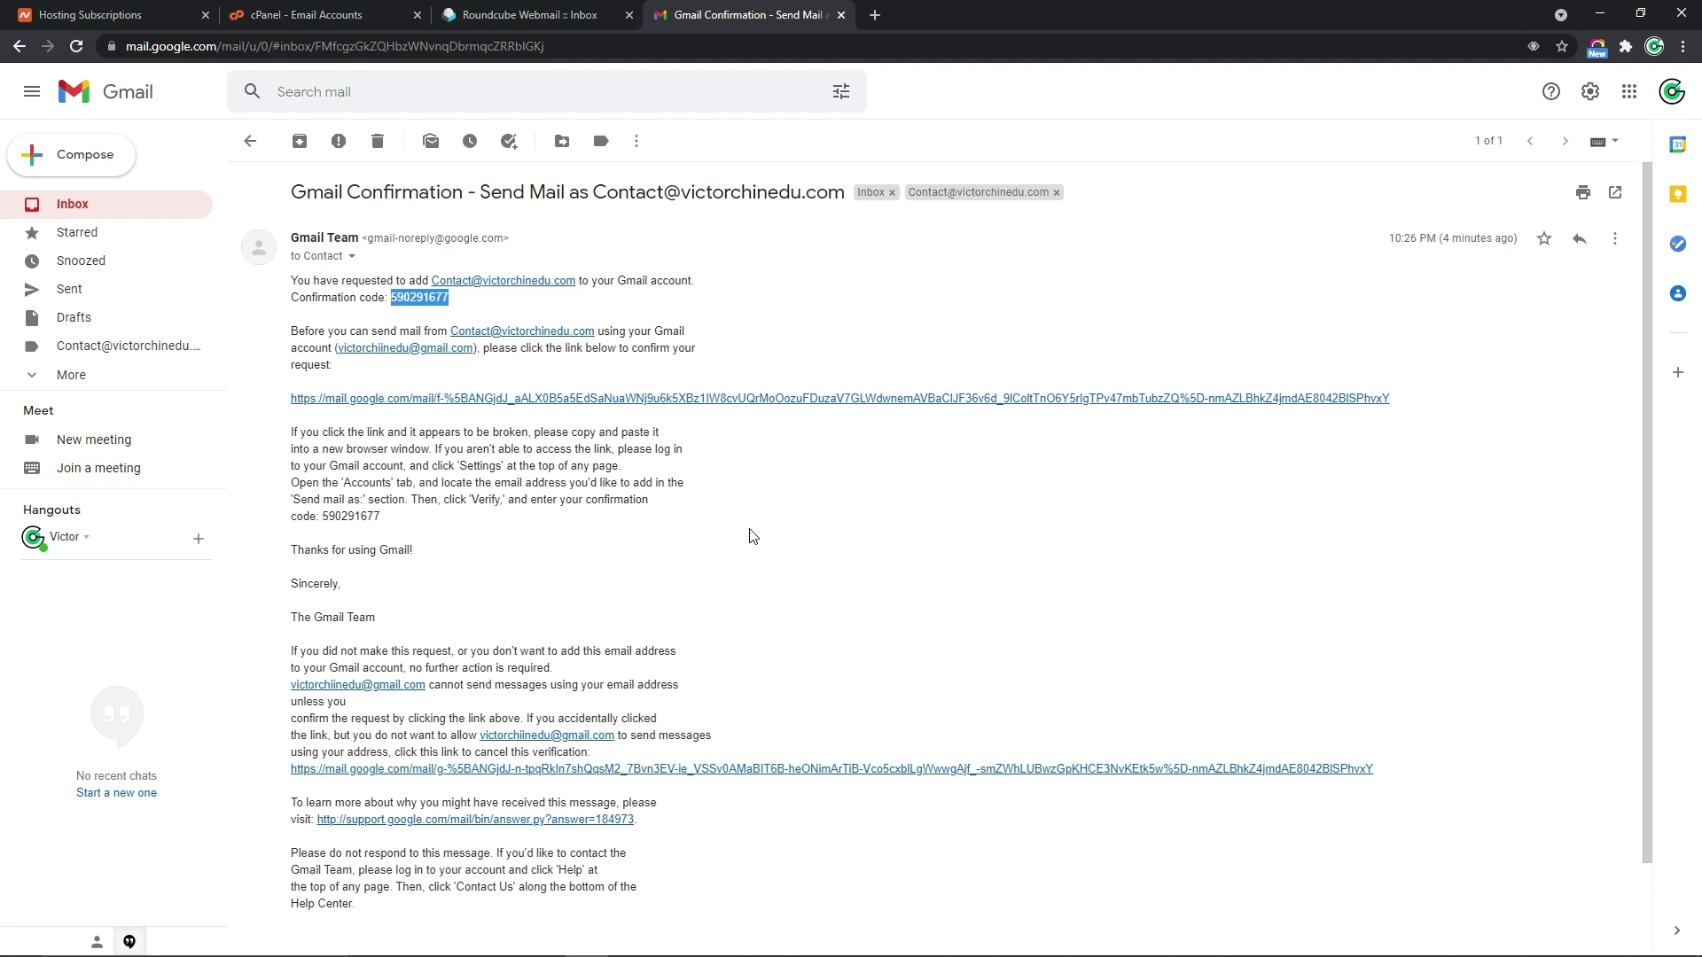
Under Settings > Accounts and Import, set replies to use the address each message was sent to
left_click(1591, 94)
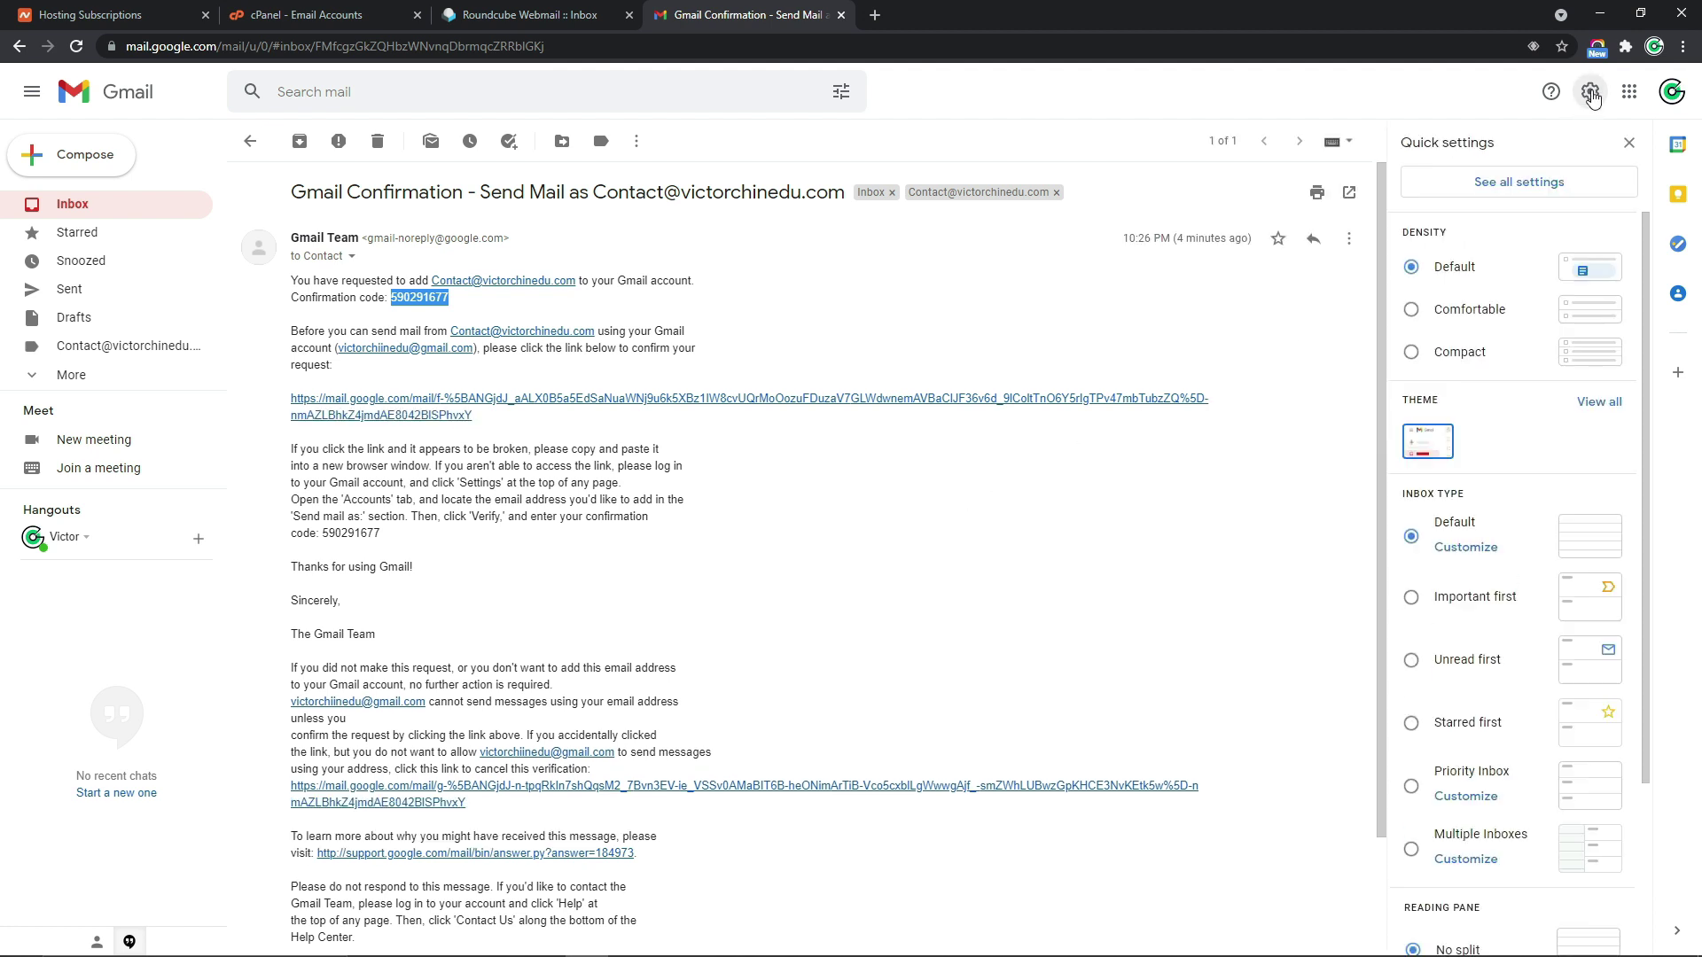
left_click(1539, 183)
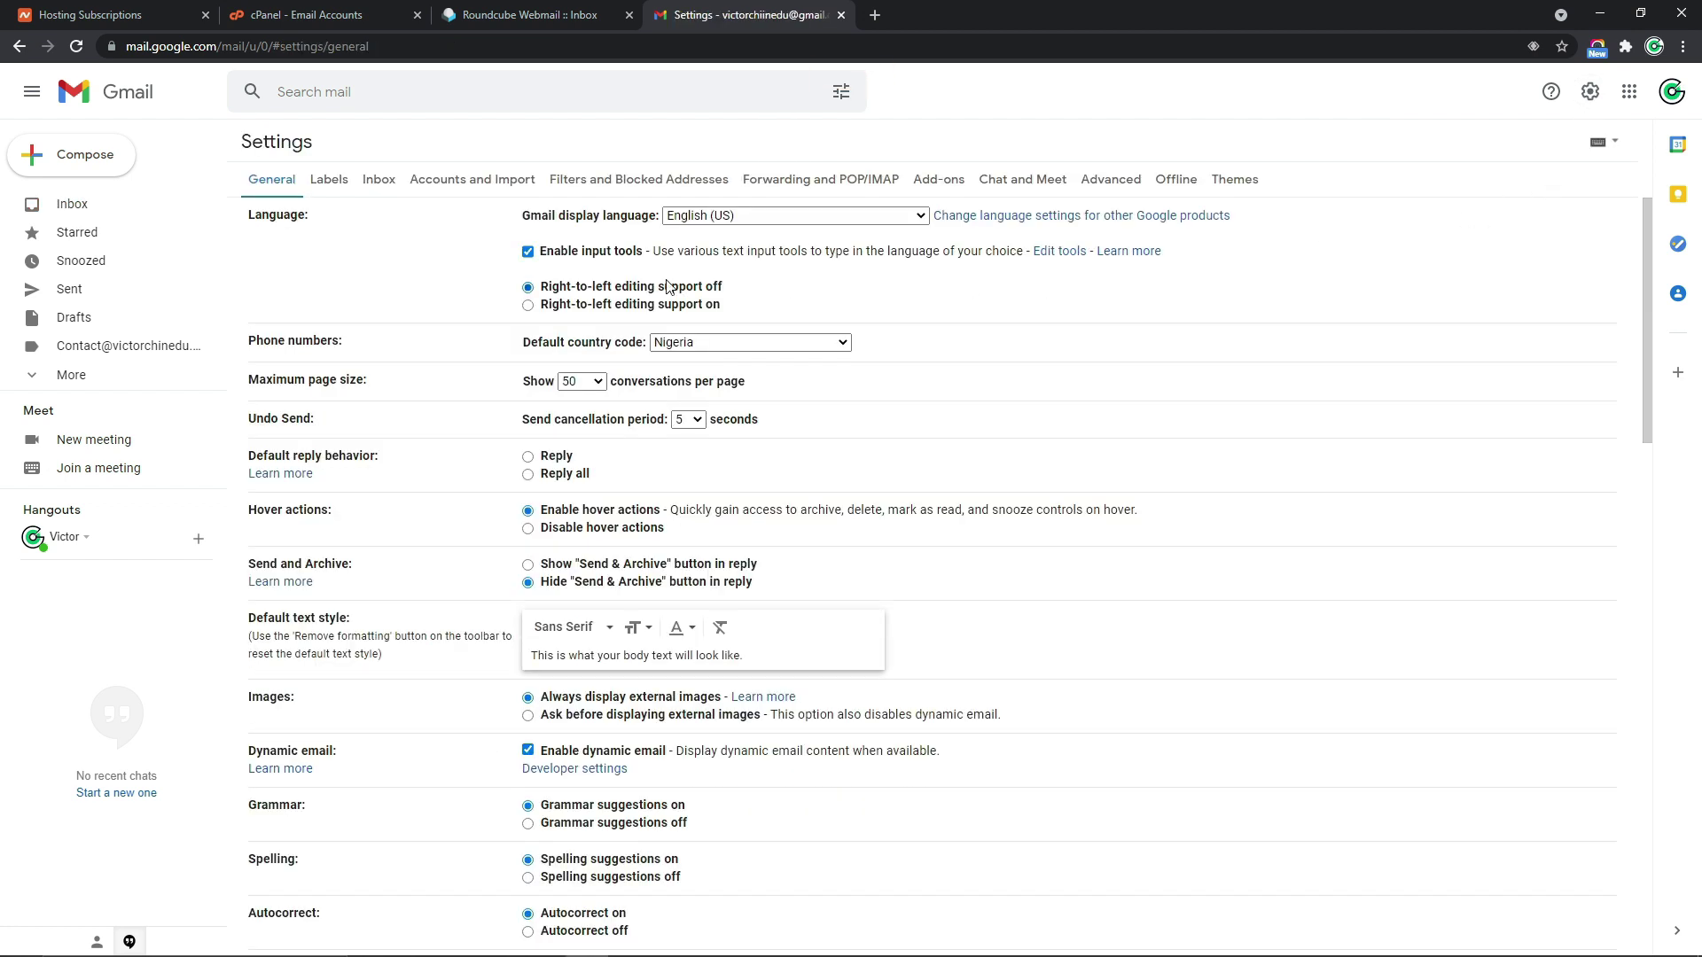
left_click(492, 184)
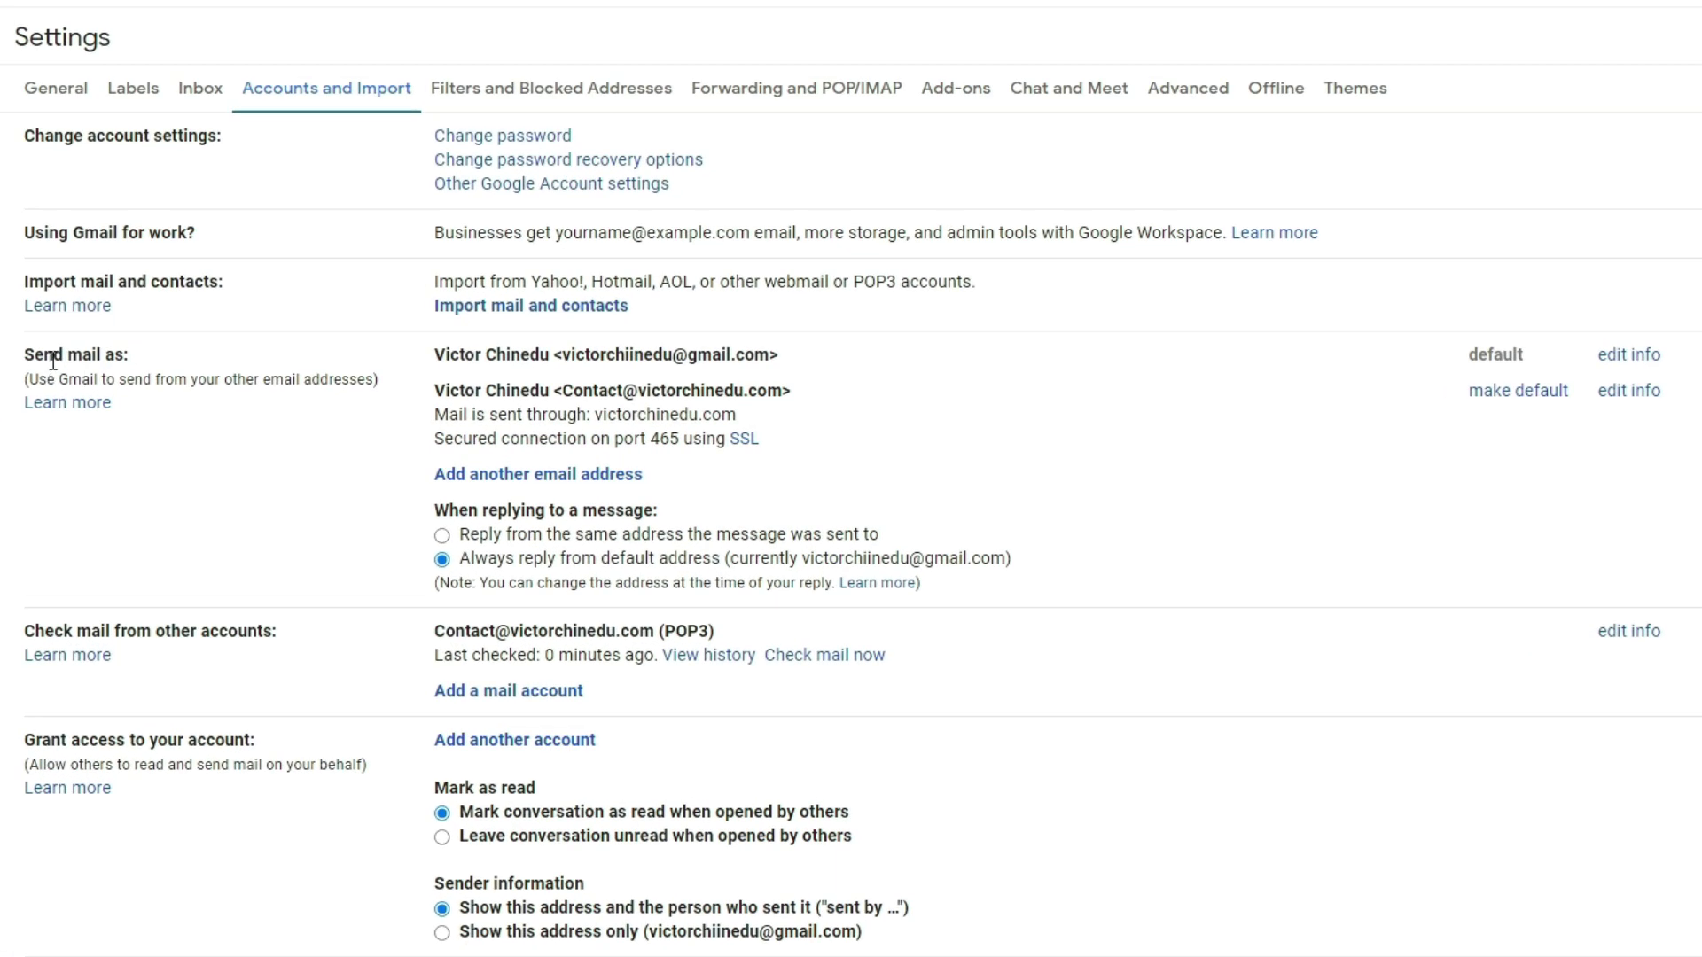
left_click_drag(444, 354, 440, 391)
left_click(439, 390)
left_click_drag(437, 511, 681, 529)
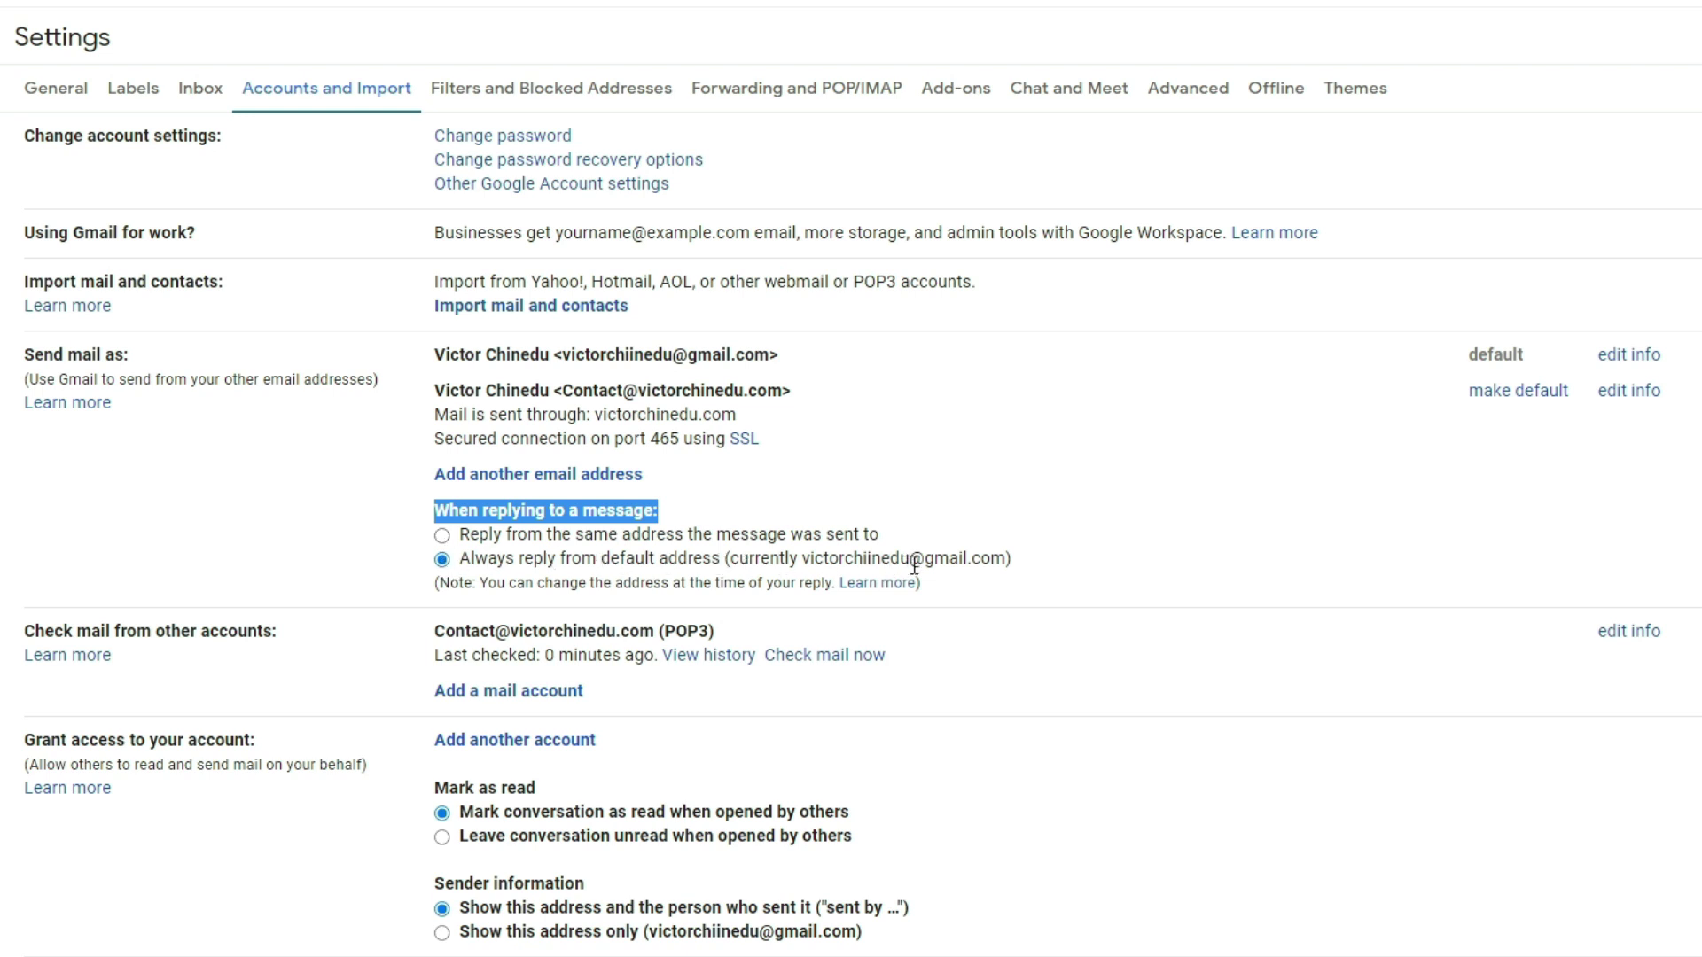
left_click(914, 565)
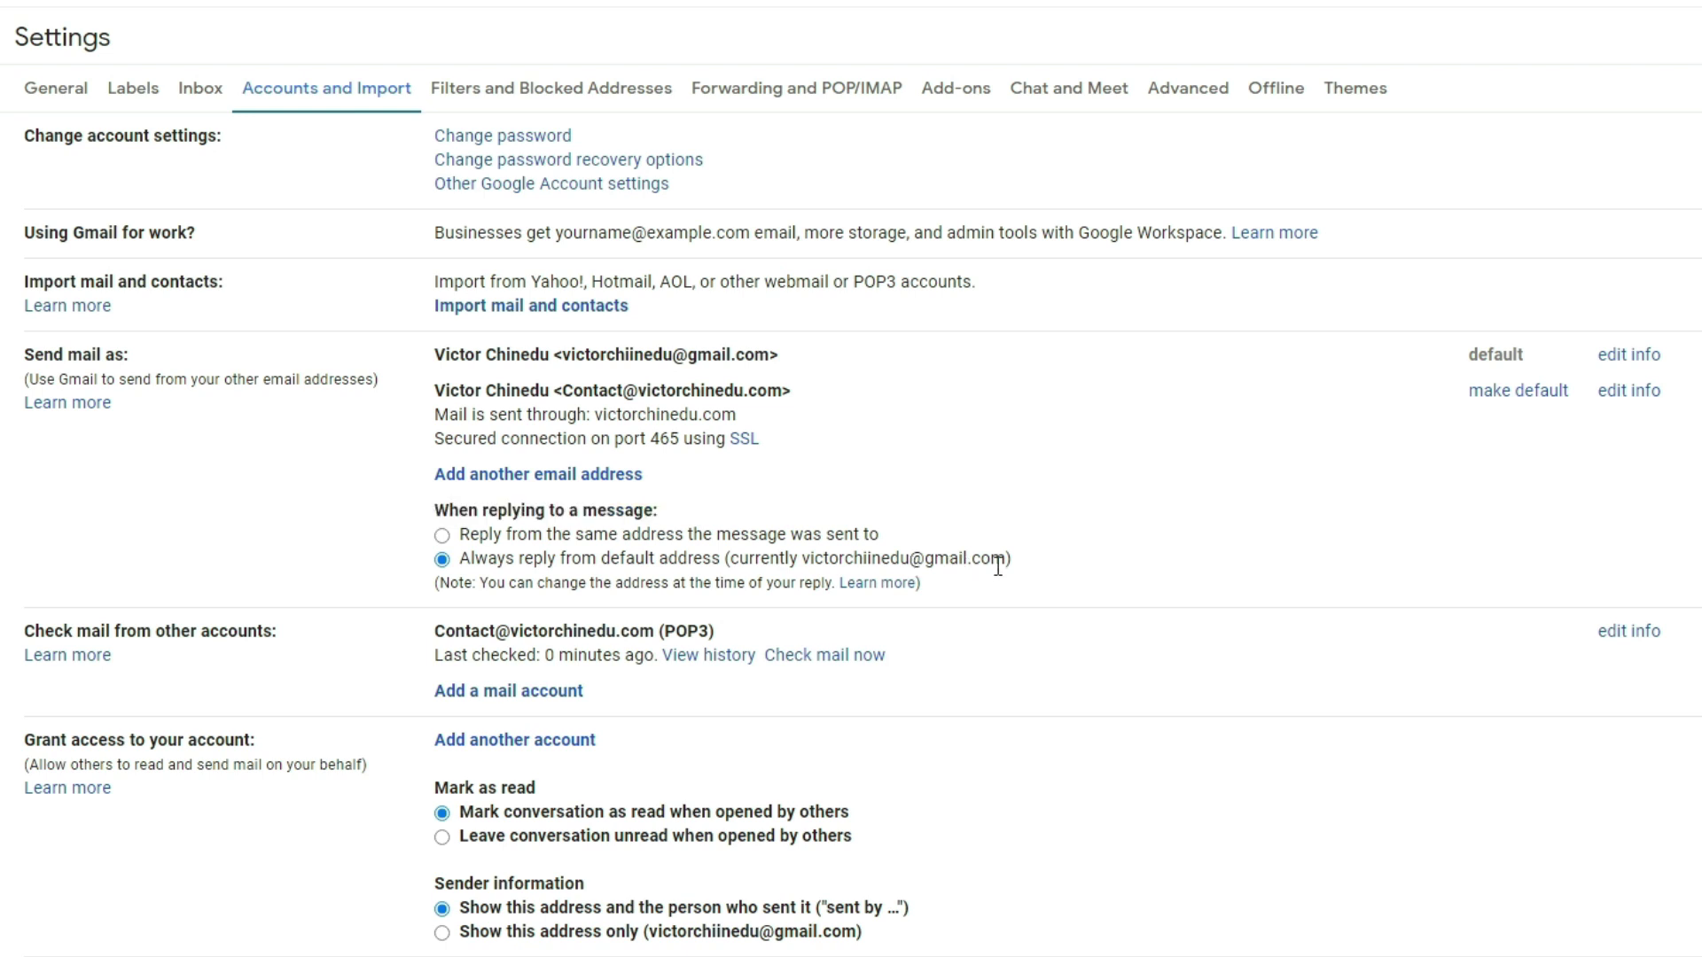
left_click_drag(1007, 558, 809, 560)
left_click(808, 560)
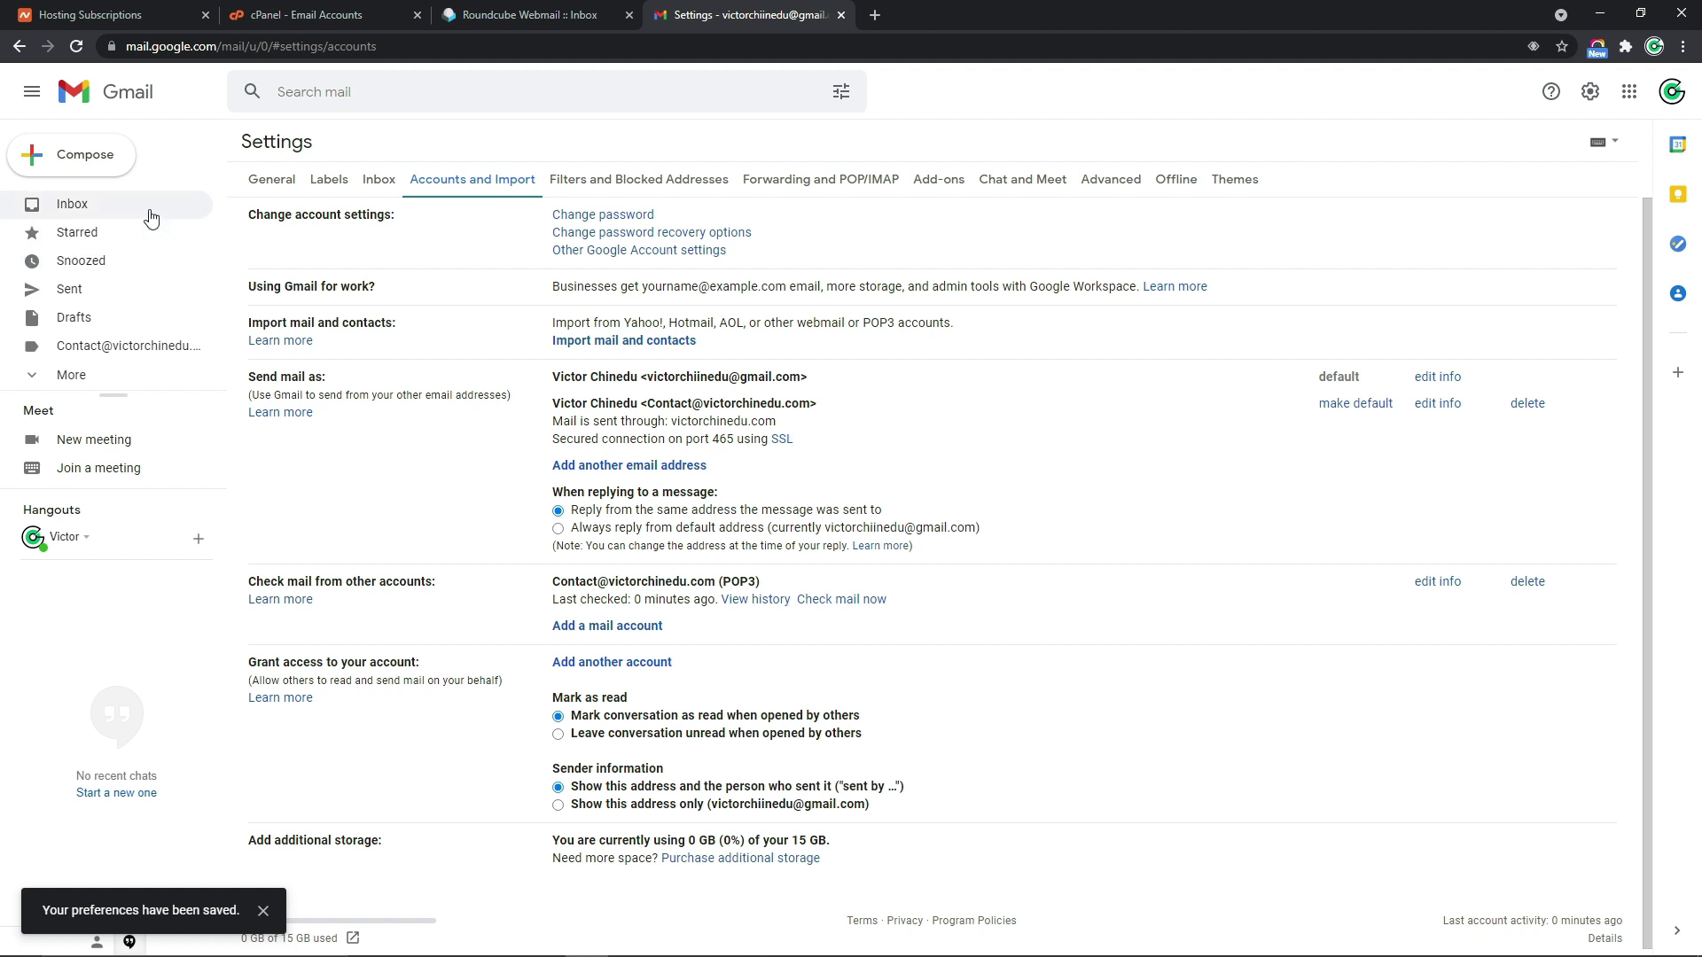
left_click(150, 218)
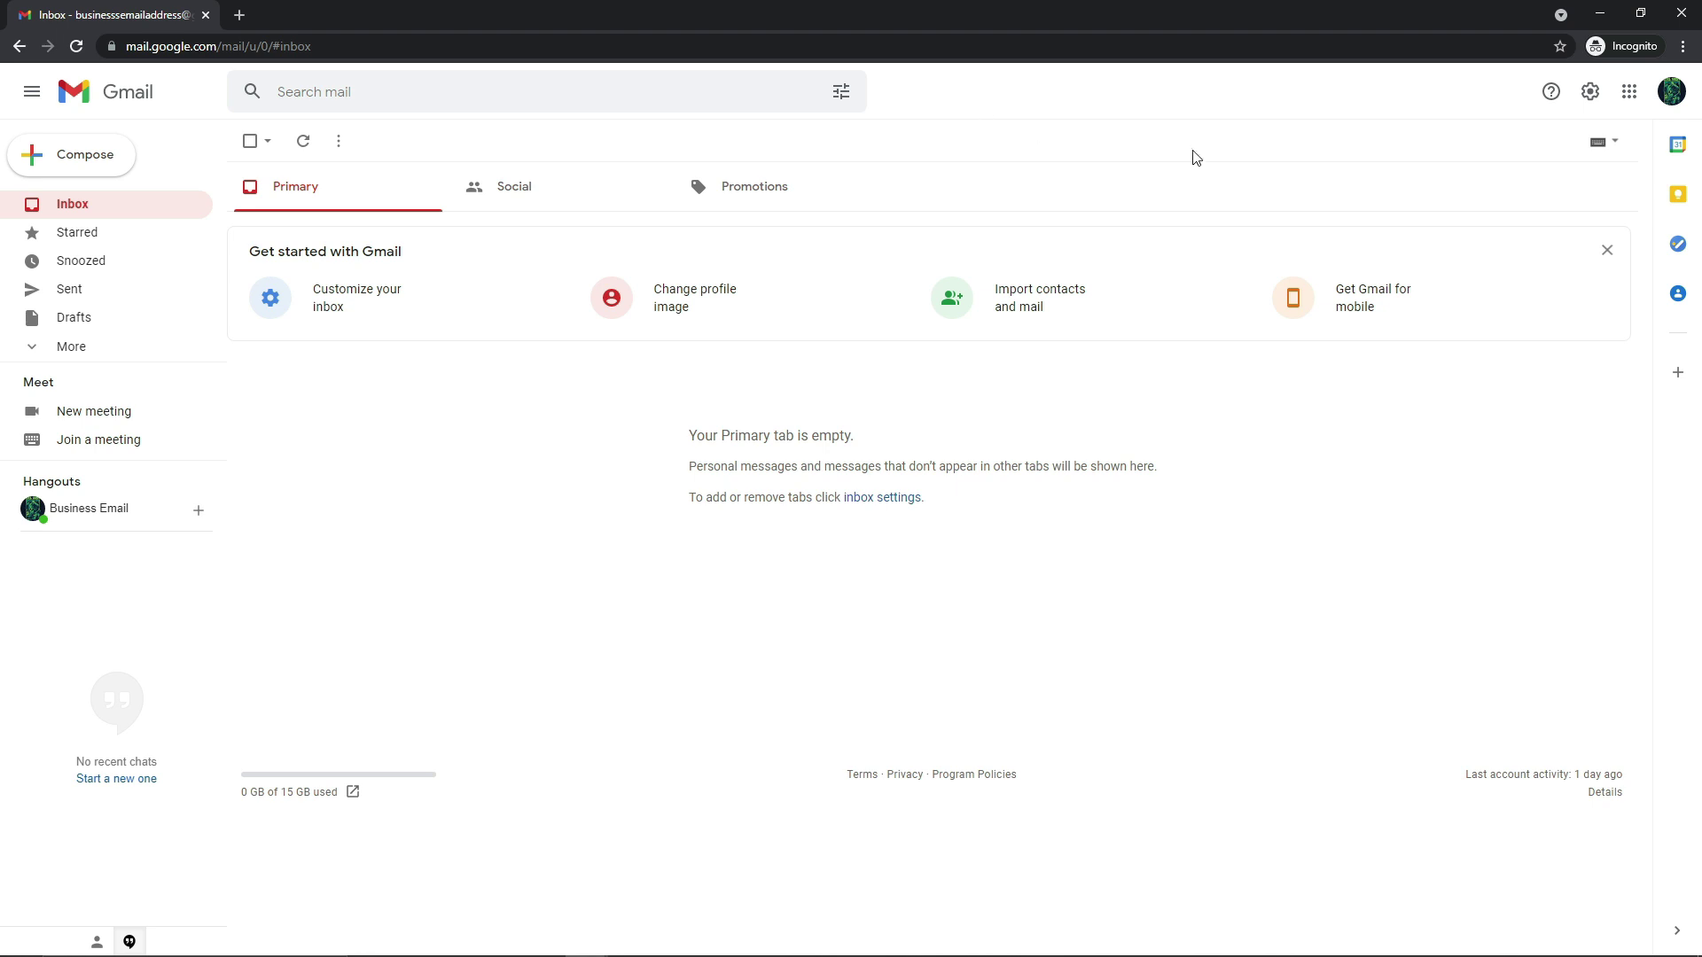
From the second account, send 'Email Check' with body 'Checking Email Address' to the domain contact address
left_click(1671, 97)
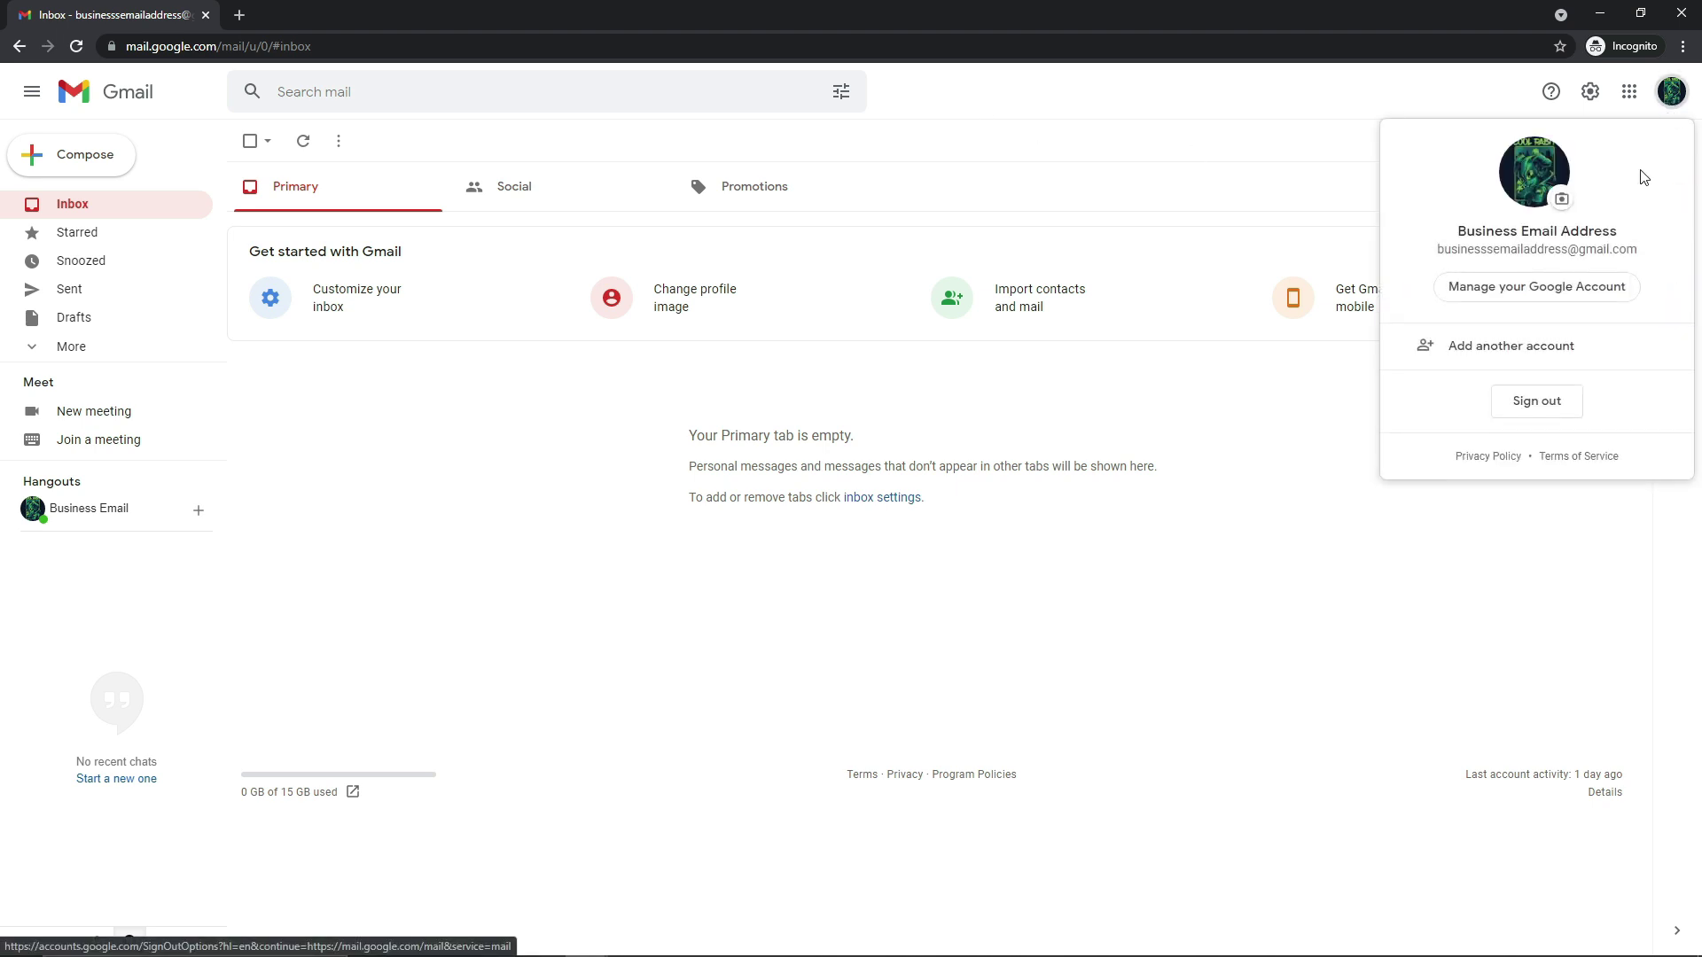
left_click_drag(1615, 237, 1446, 240)
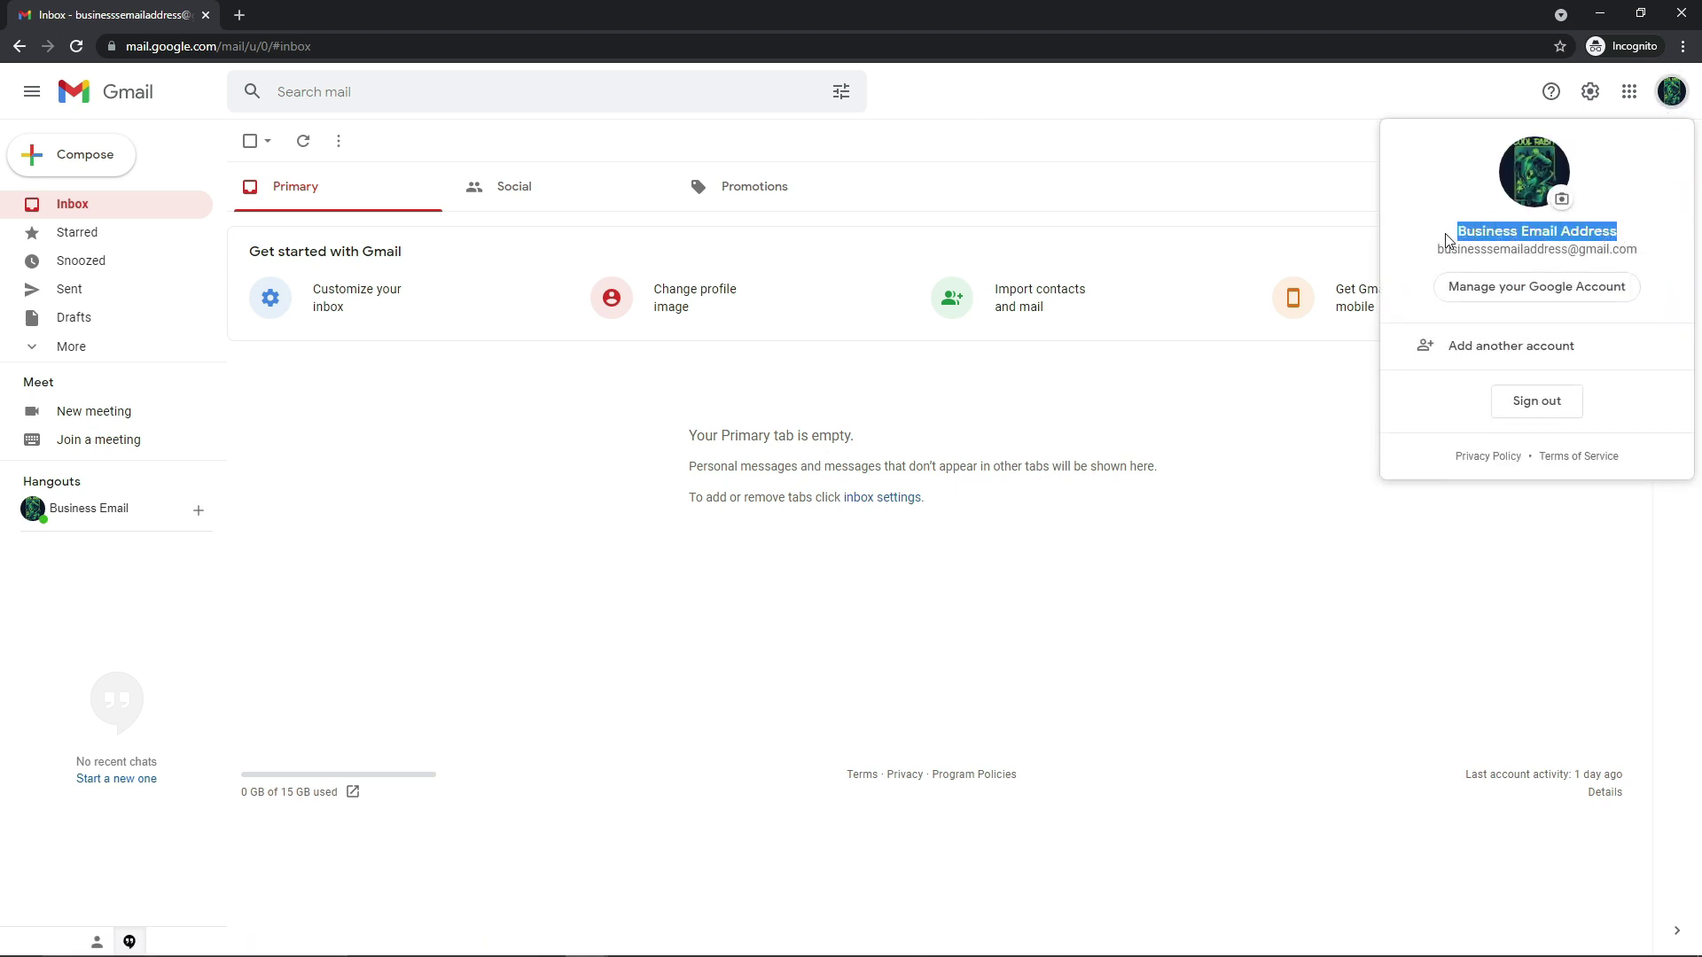
left_click(1447, 239)
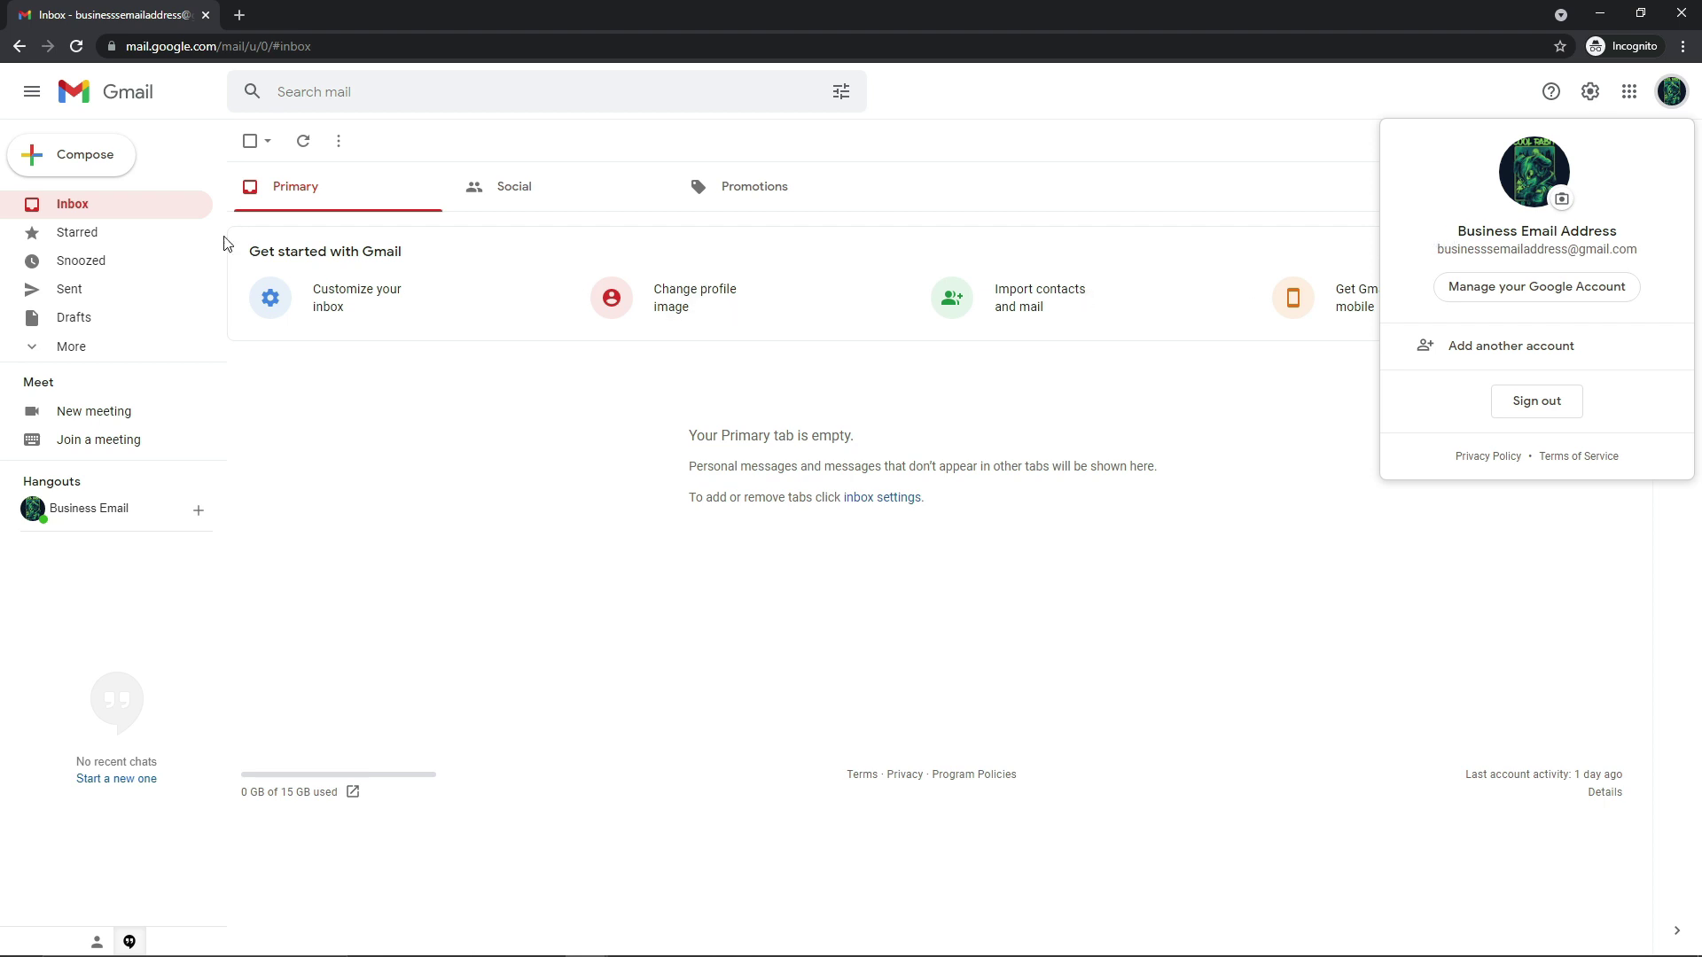
left_click(100, 160)
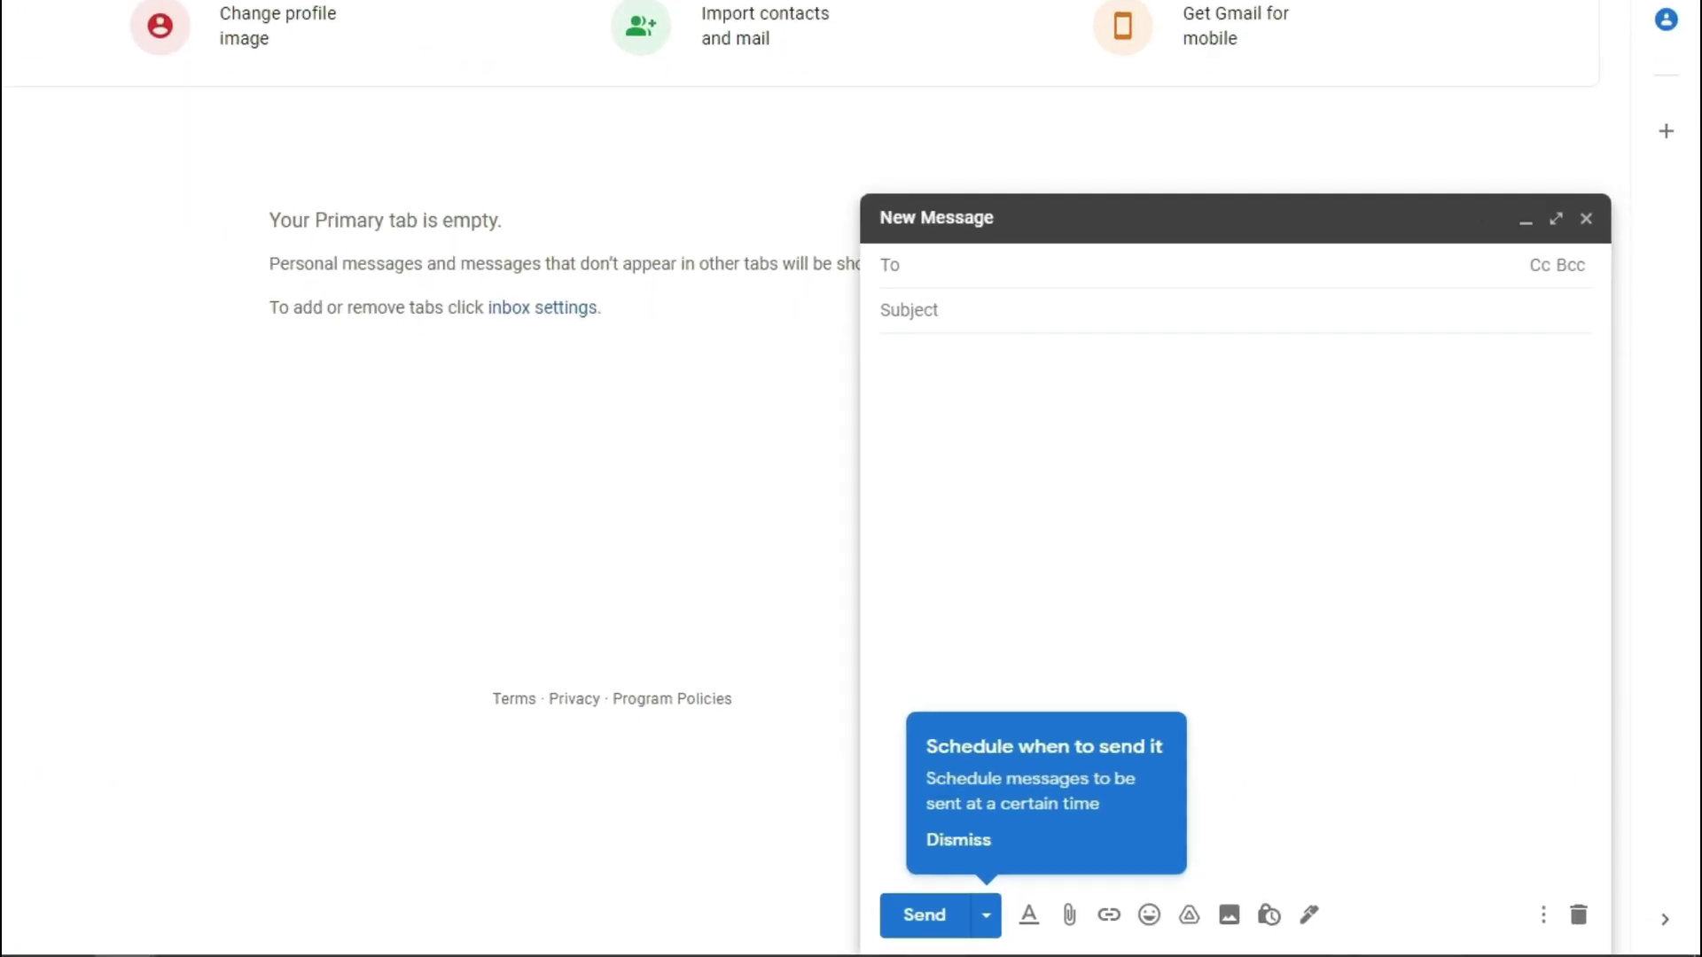
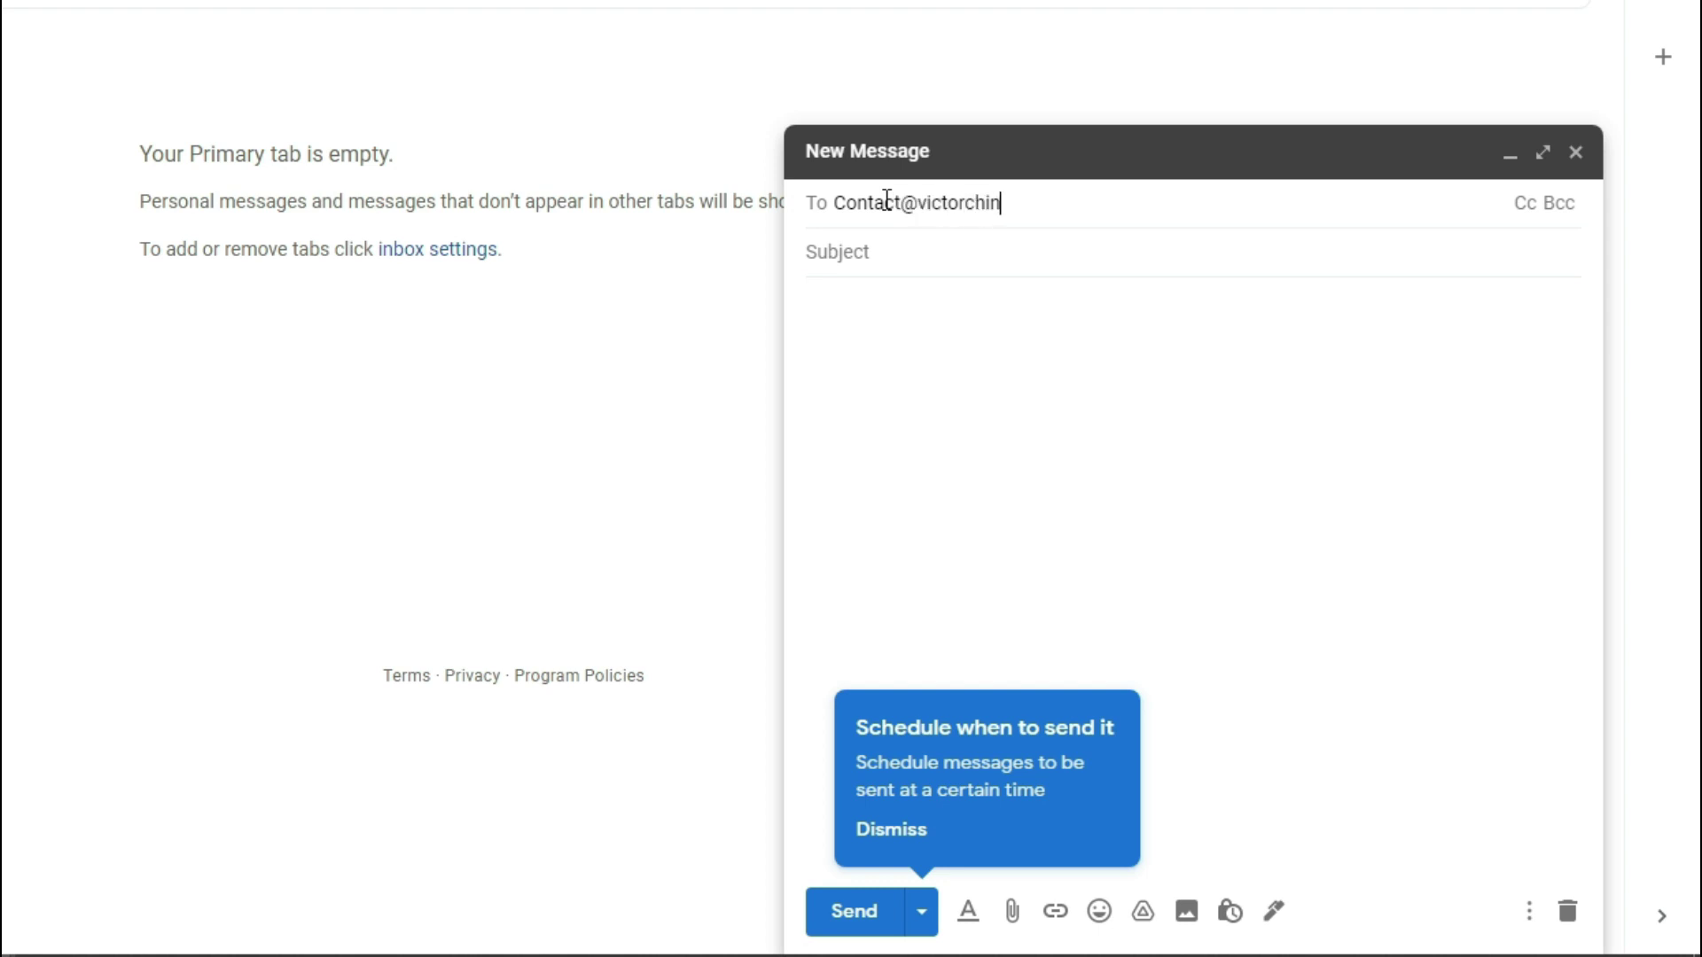
left_click(898, 245)
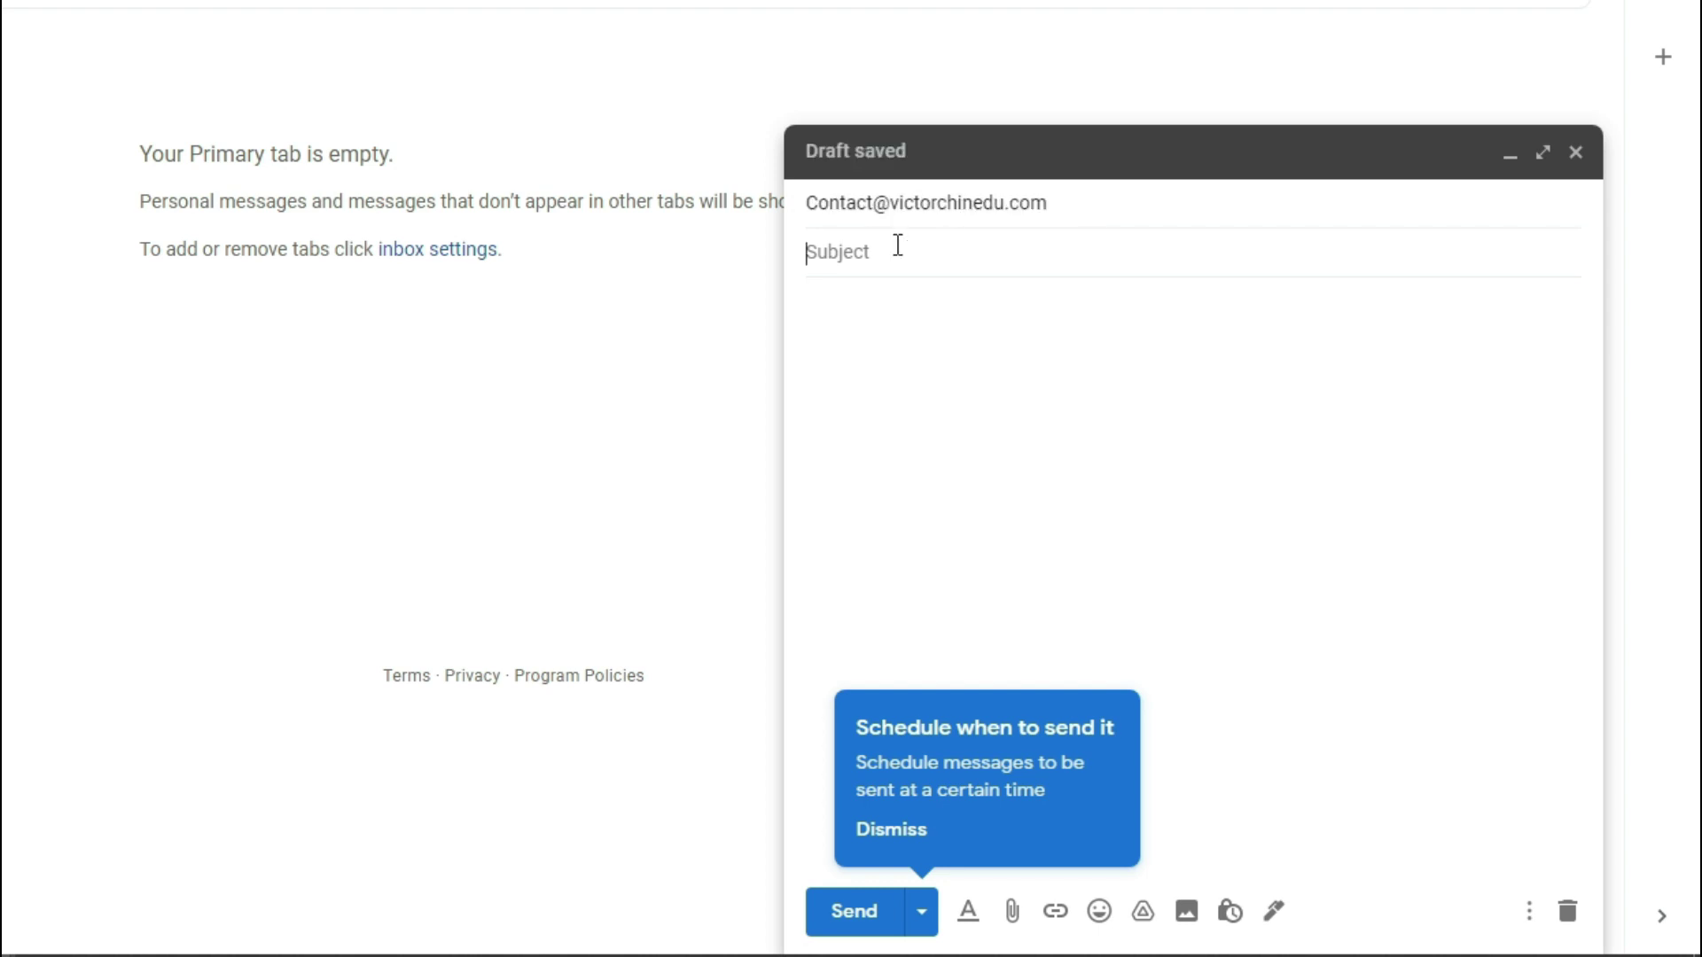
type("Email Check")
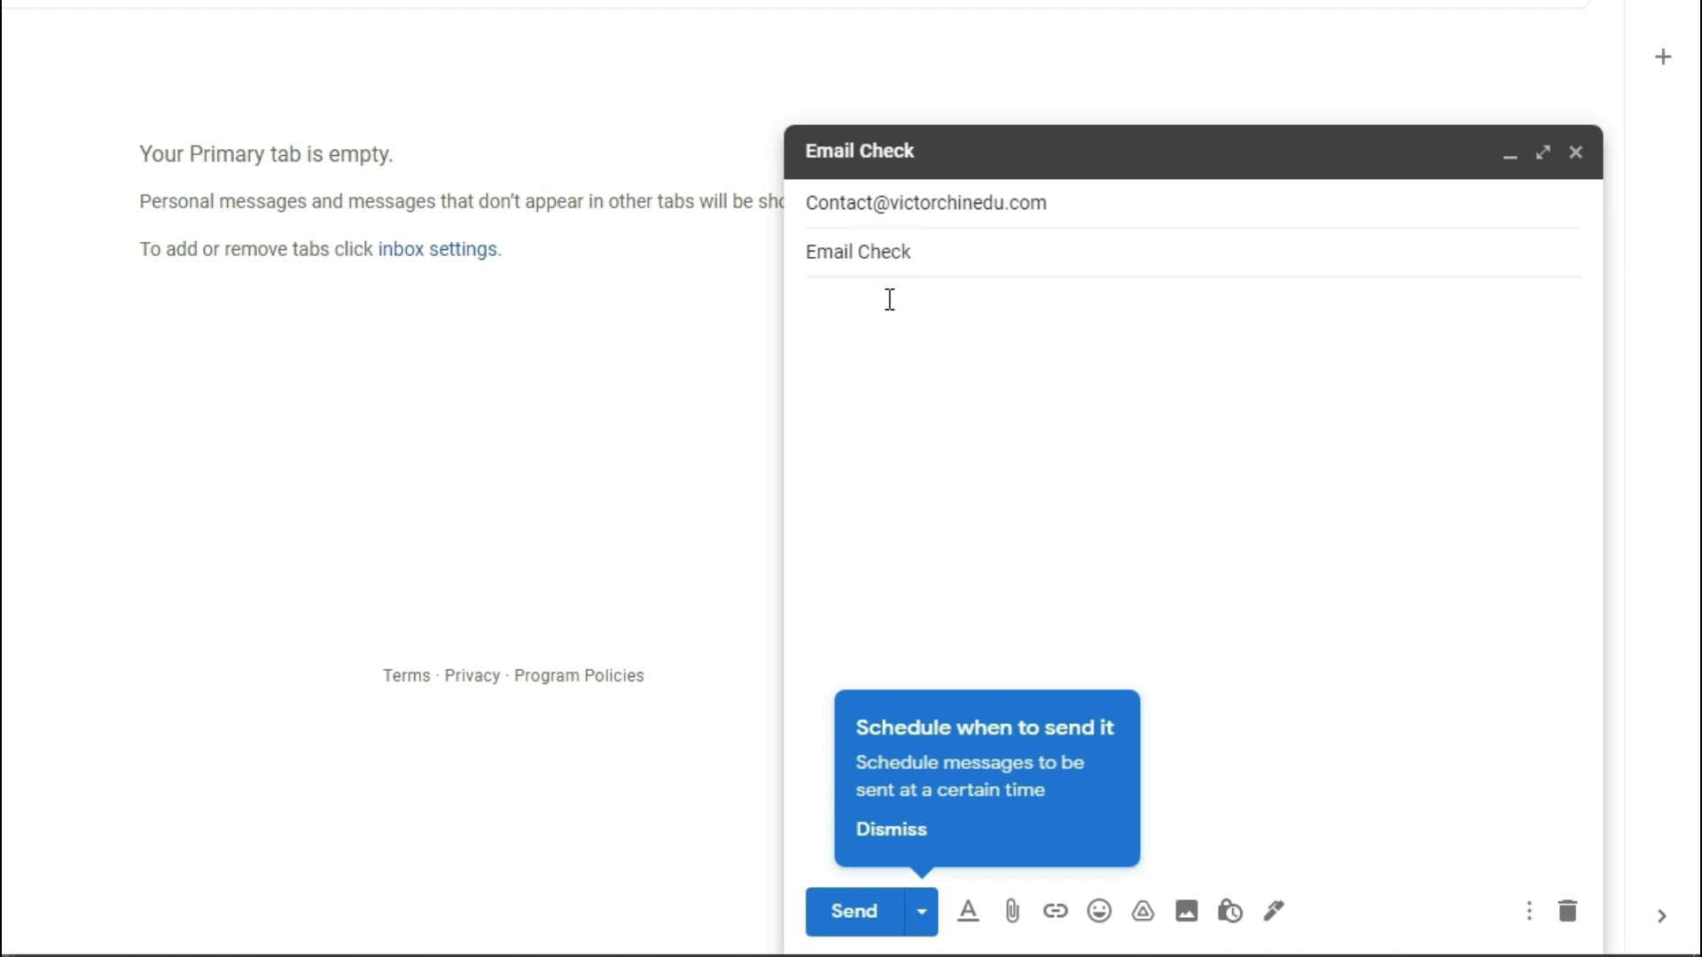
type("Checking Email Address")
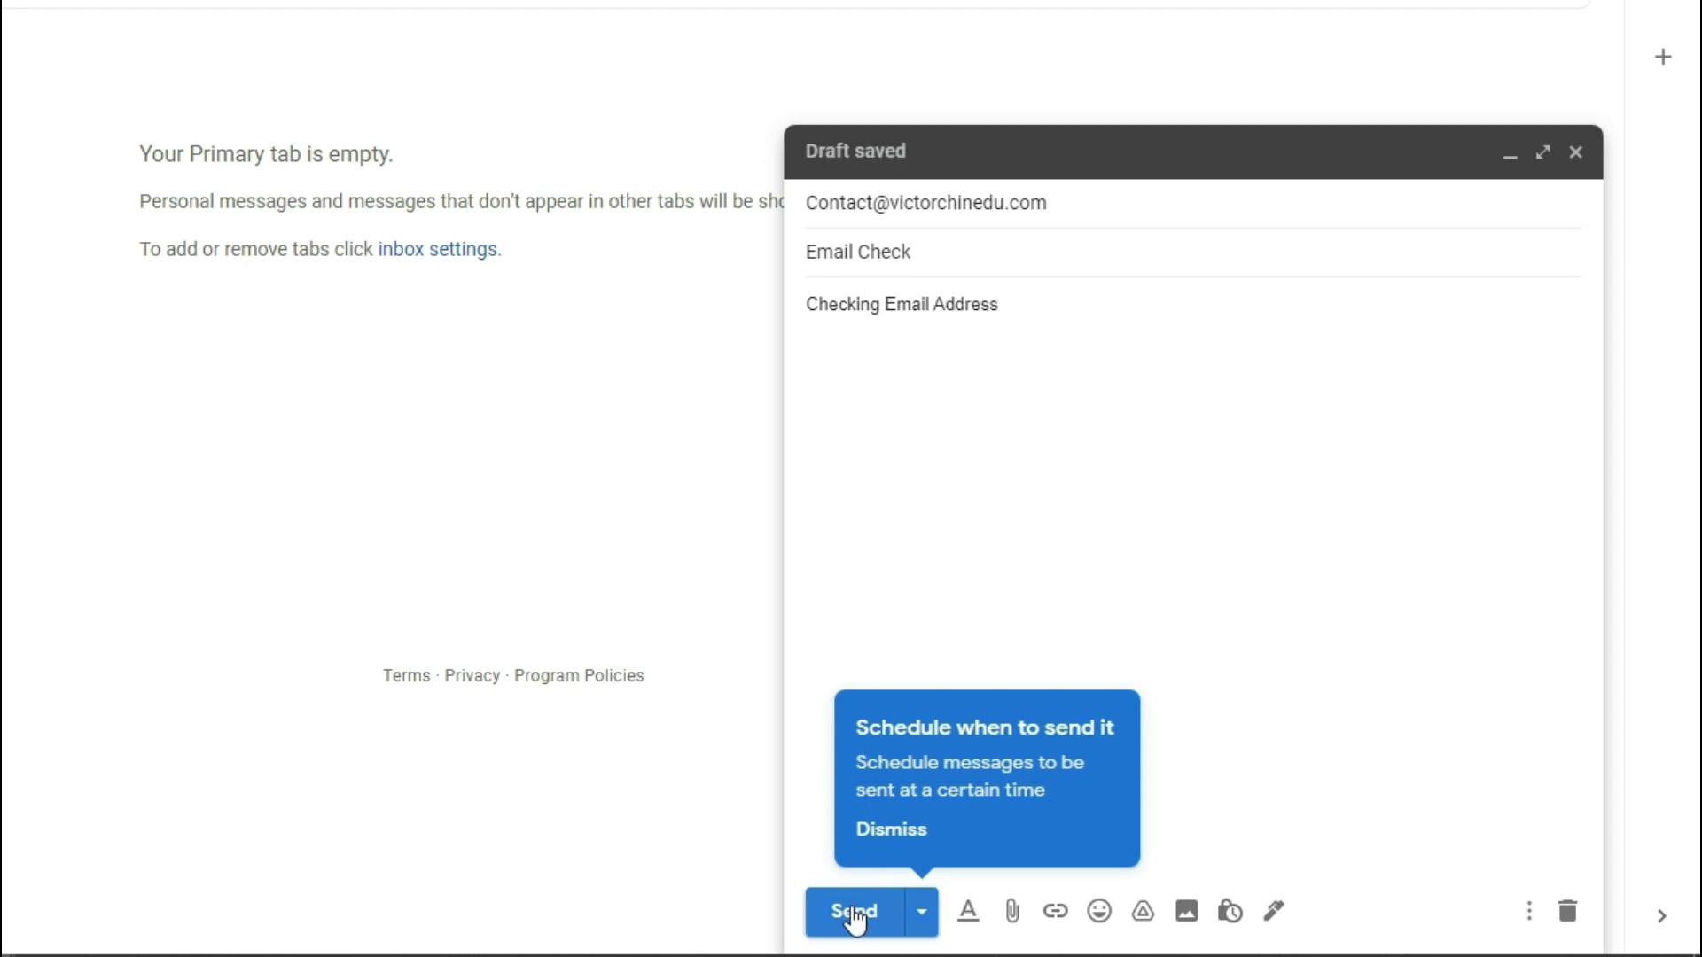
left_click(853, 912)
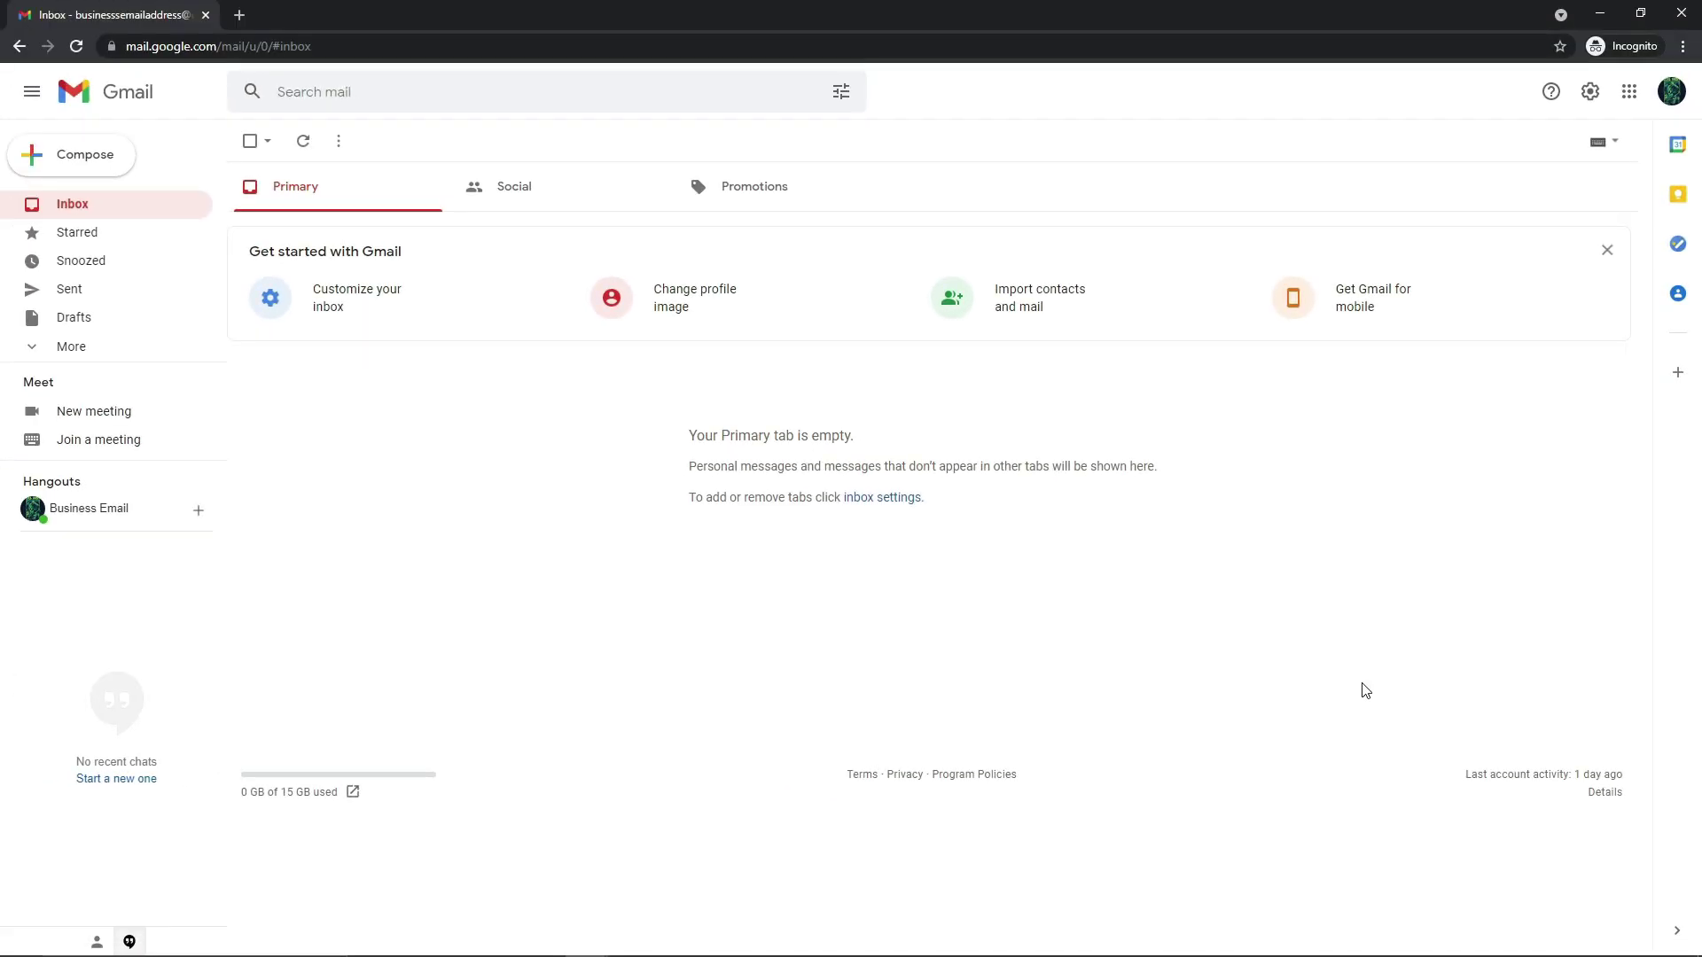
In the main inbox, reply 'It works!' to Email Check and confirm it came from the domain address
left_click(1600, 12)
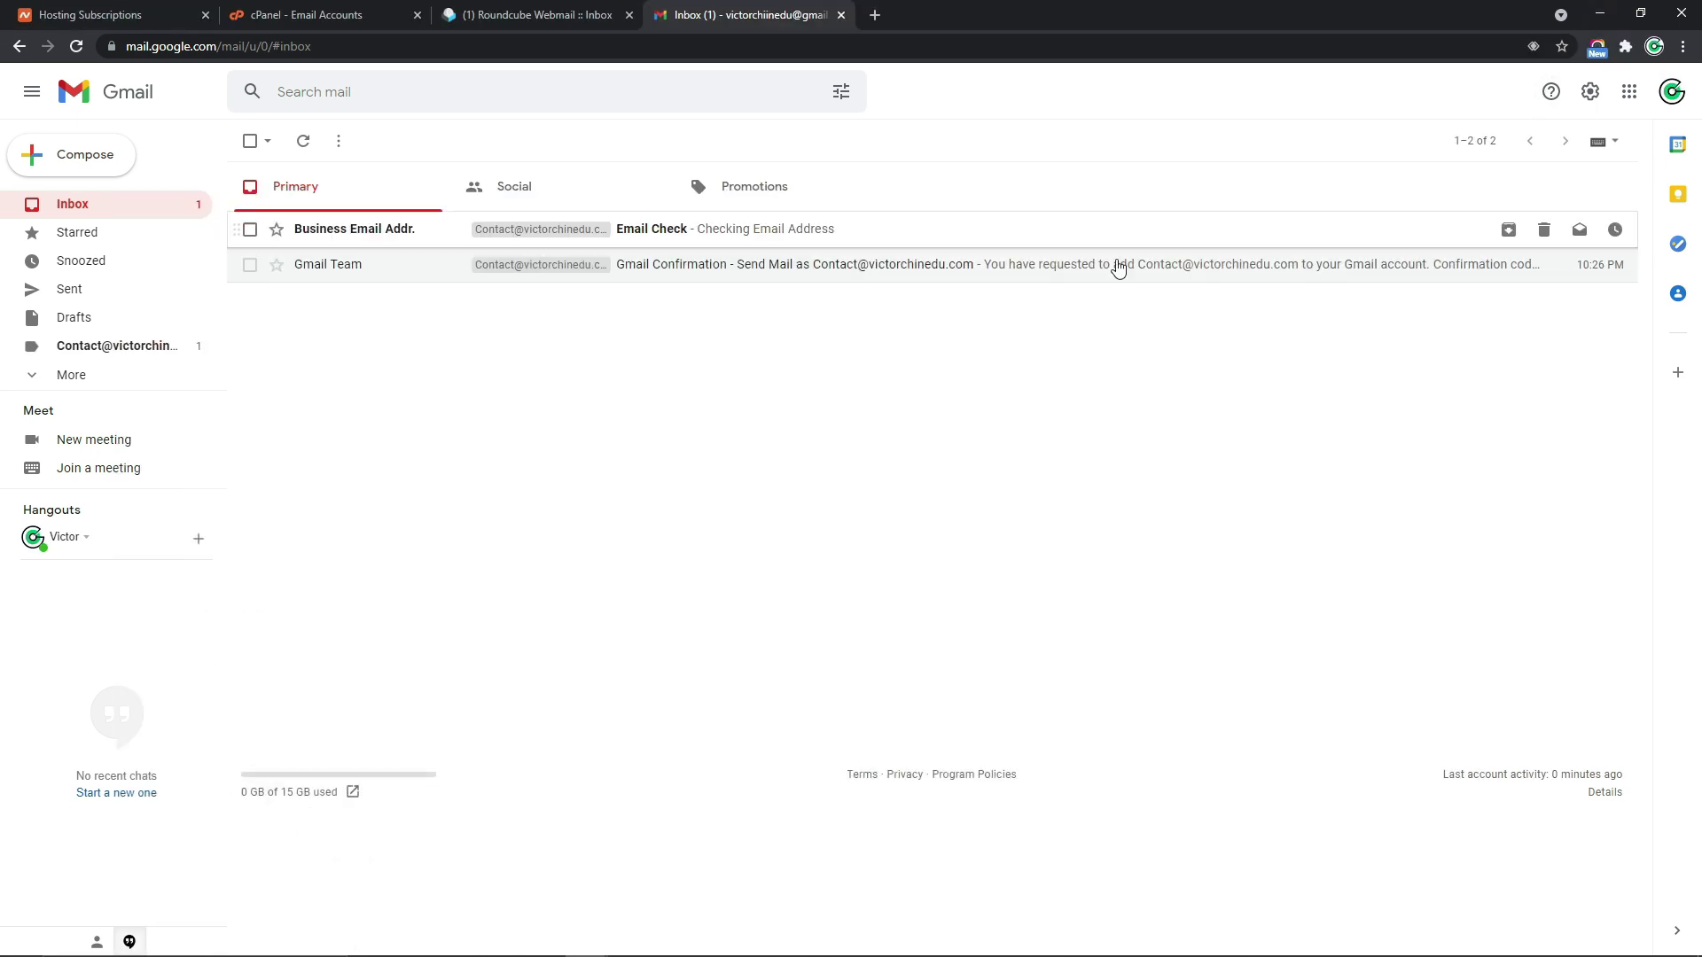
mouse_move(386, 231)
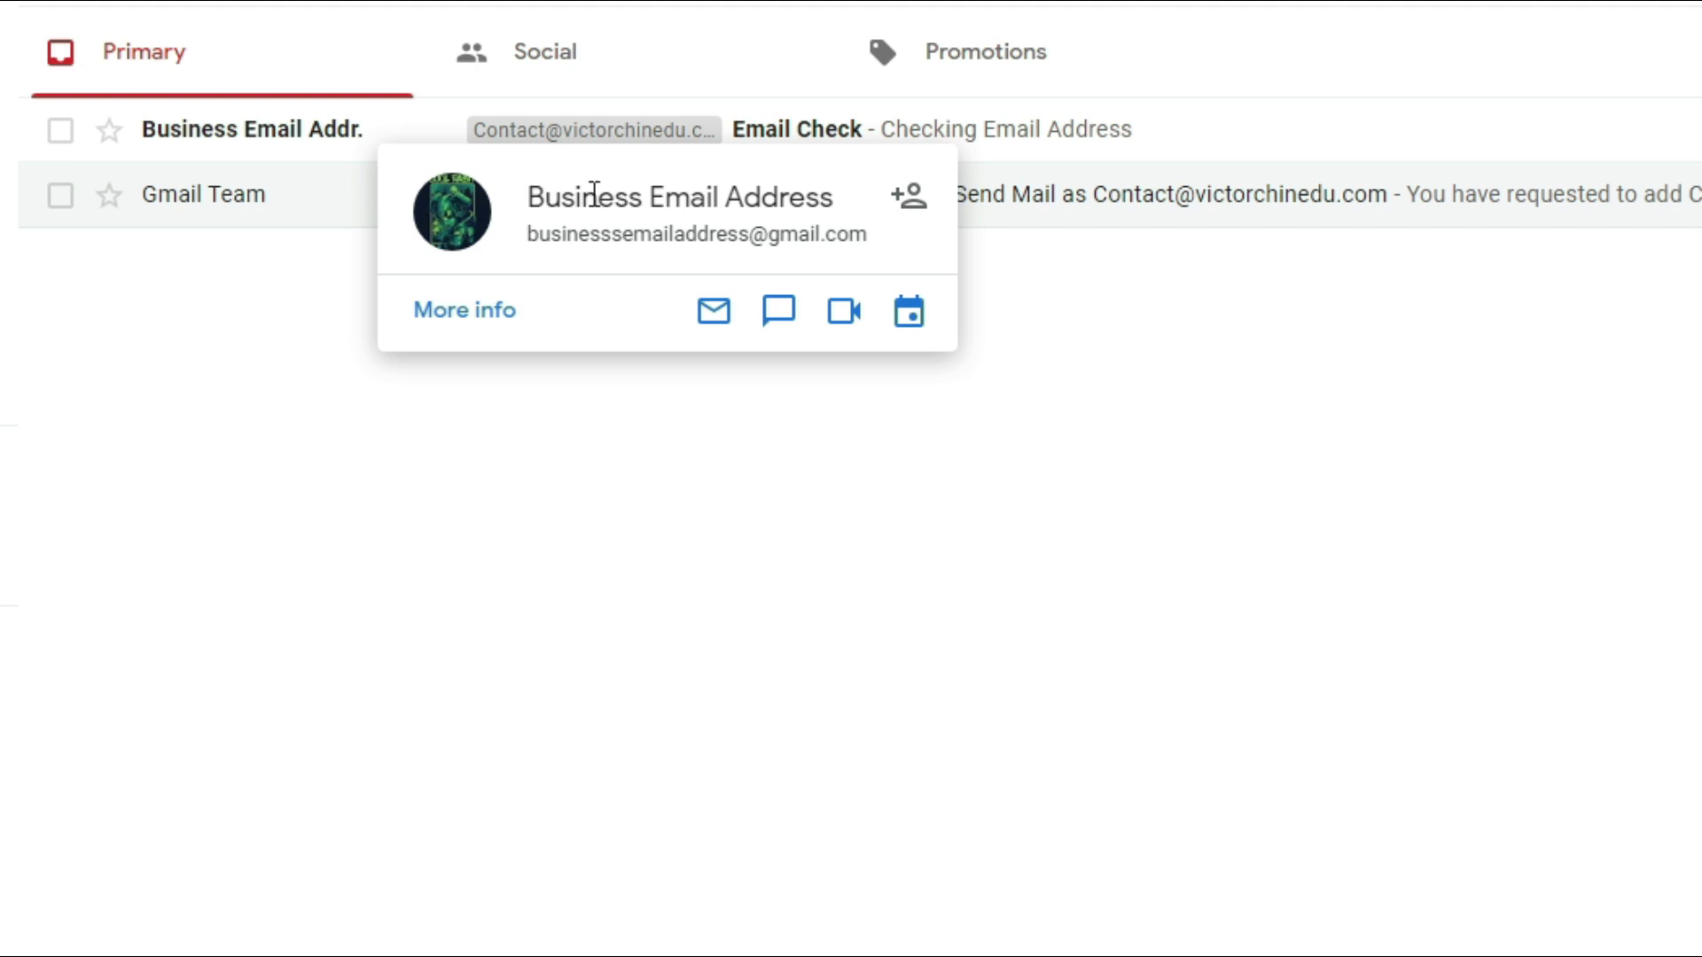
left_click(330, 142)
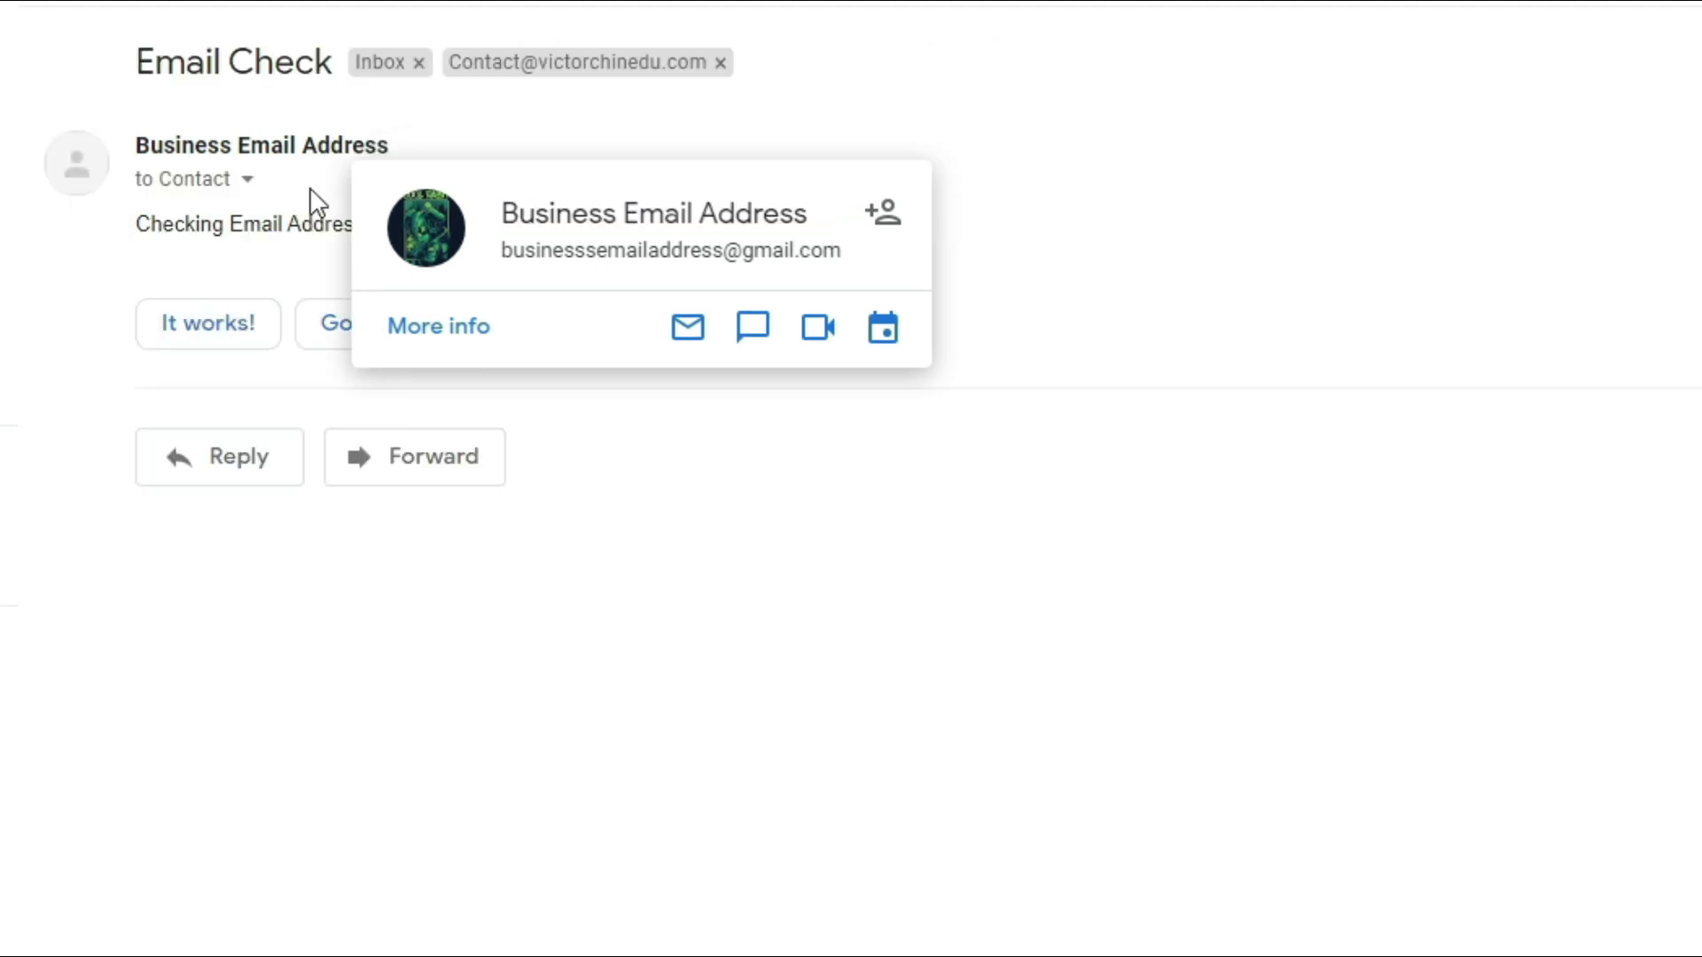
left_click(233, 335)
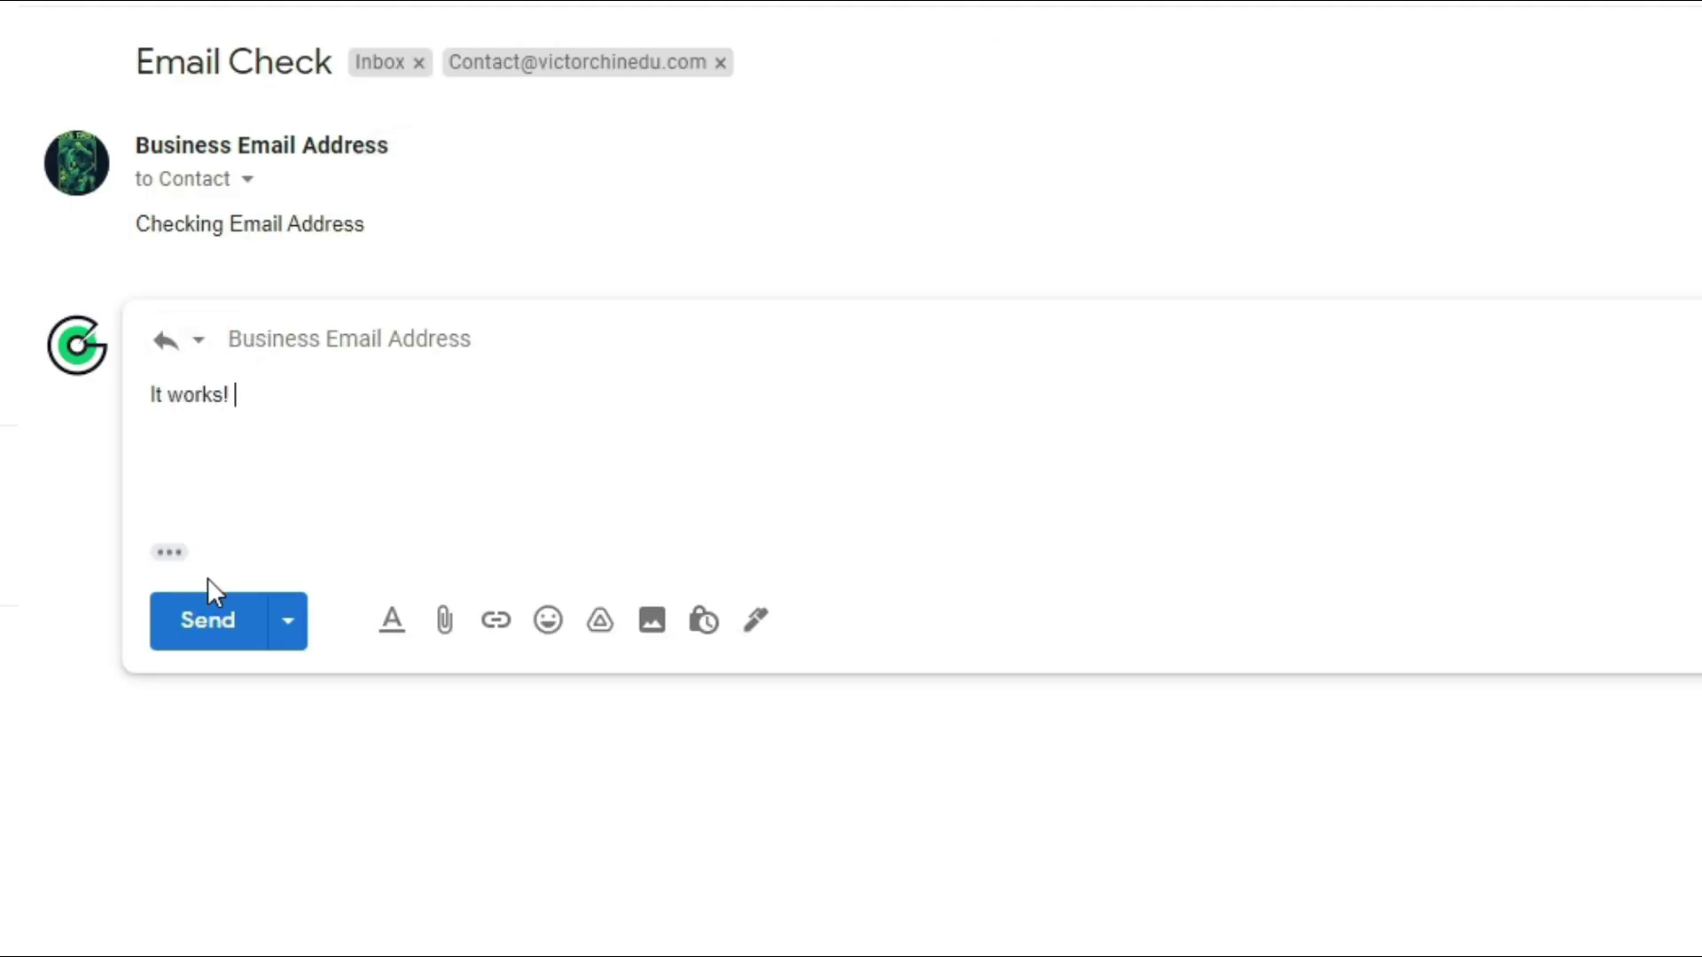
left_click(203, 636)
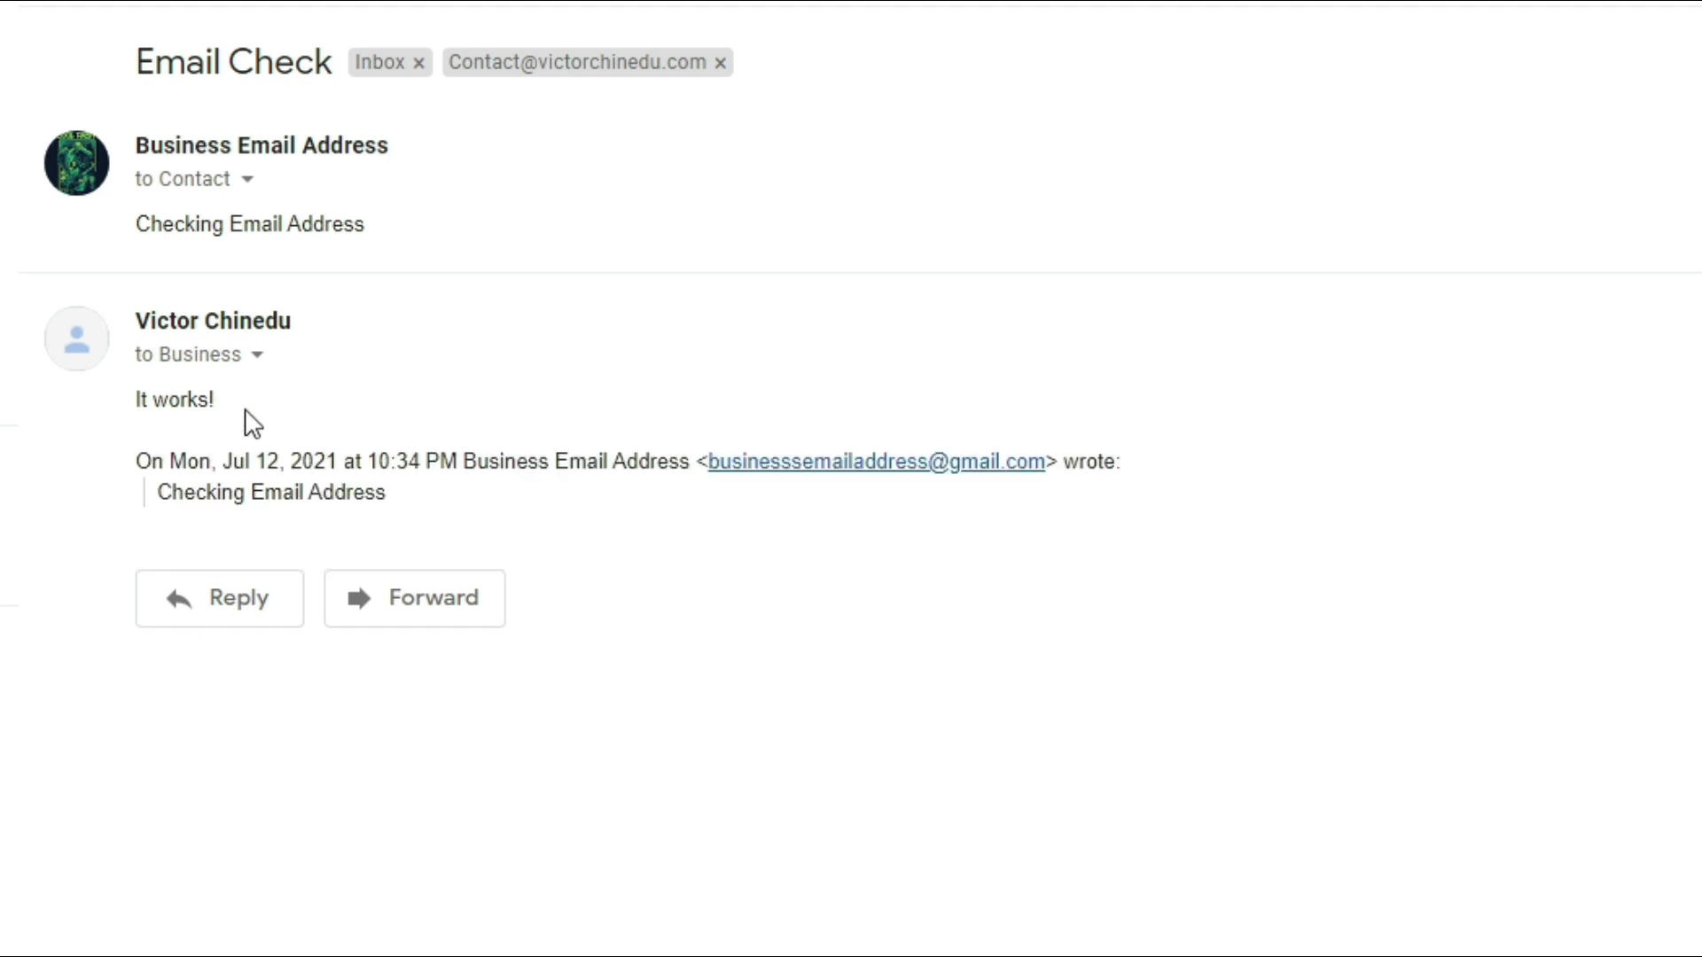
left_click(257, 355)
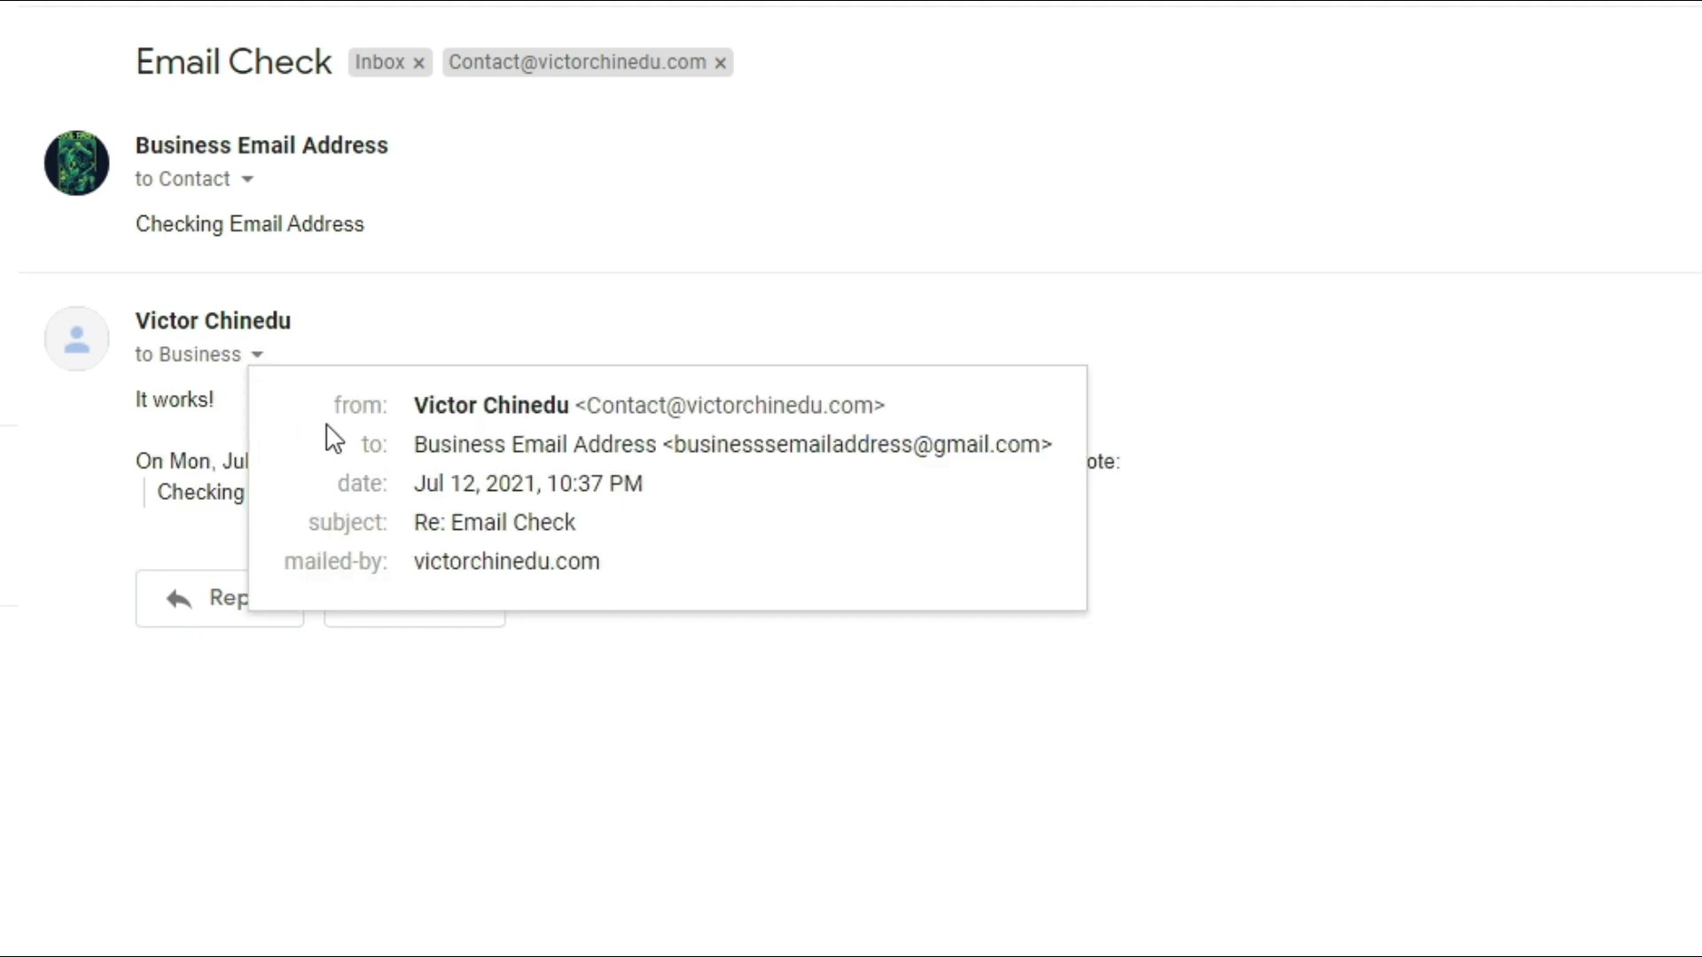
left_click_drag(592, 401, 874, 396)
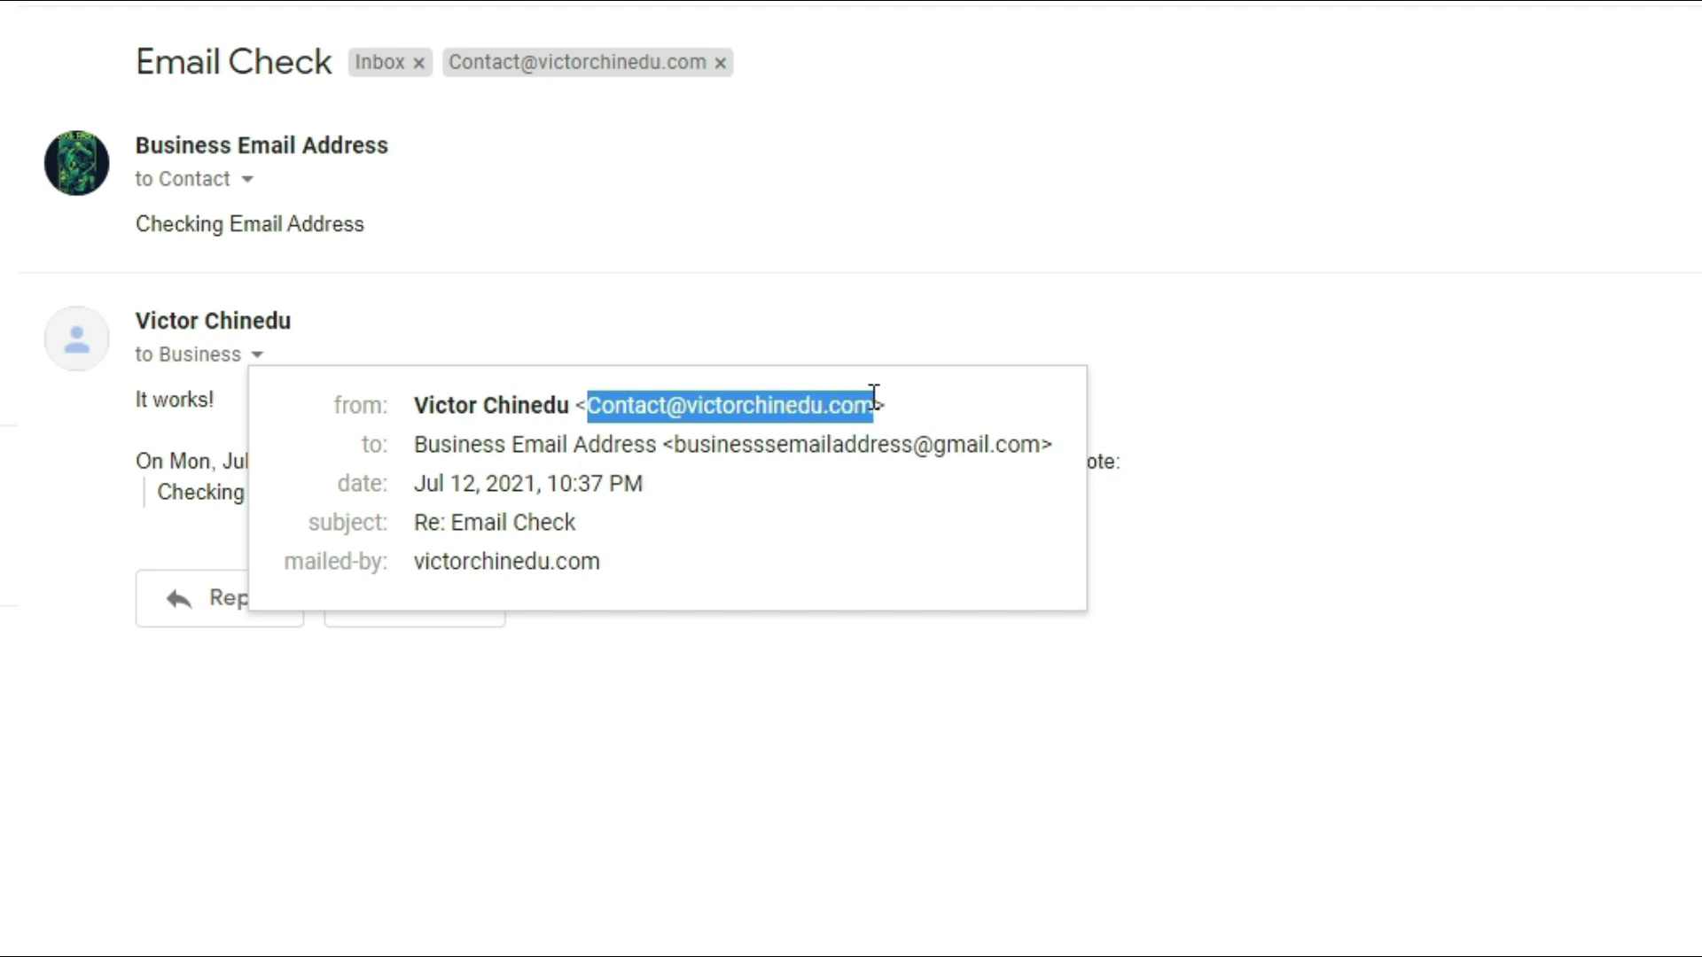